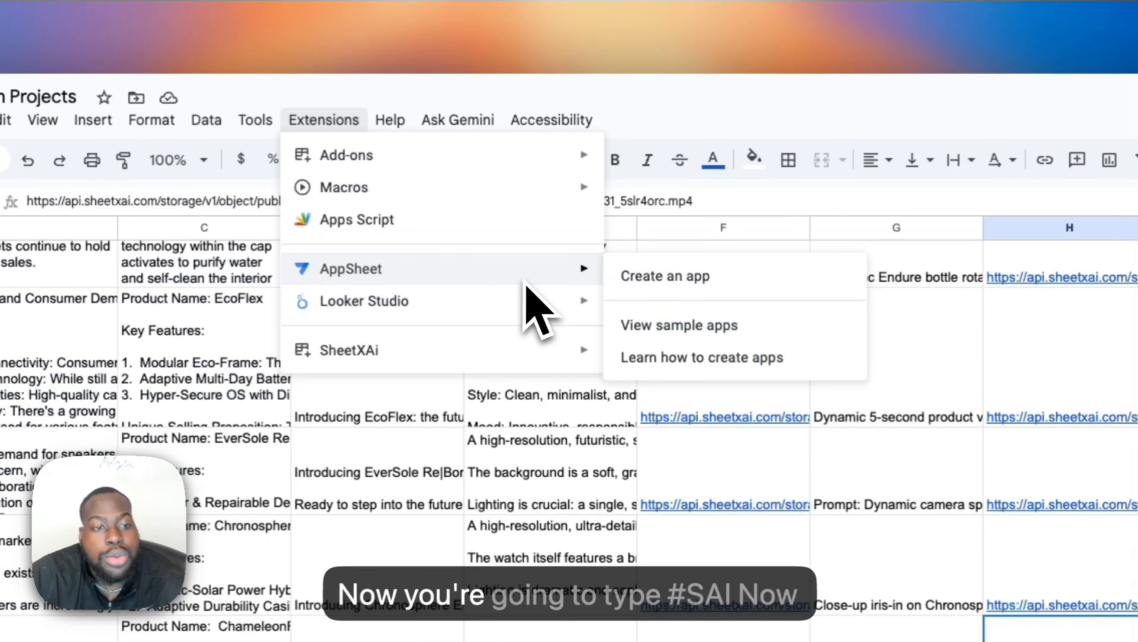
Open the Sai Custom Commands manager of the SheetXAI add-on.
left_click(337, 128)
left_click(340, 128)
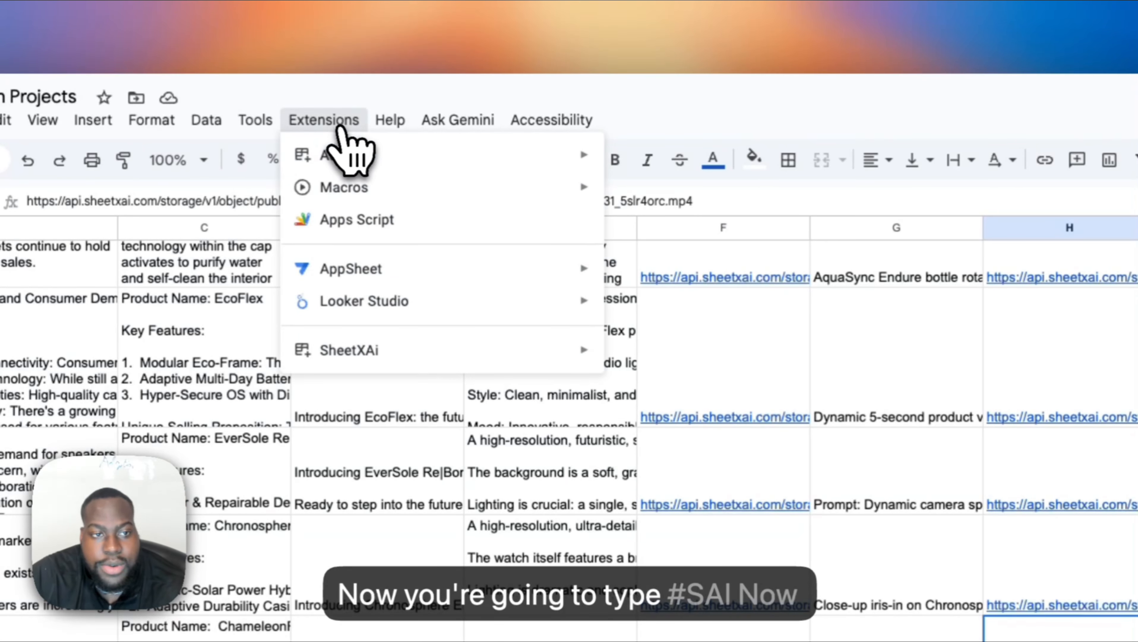
mouse_move(425, 367)
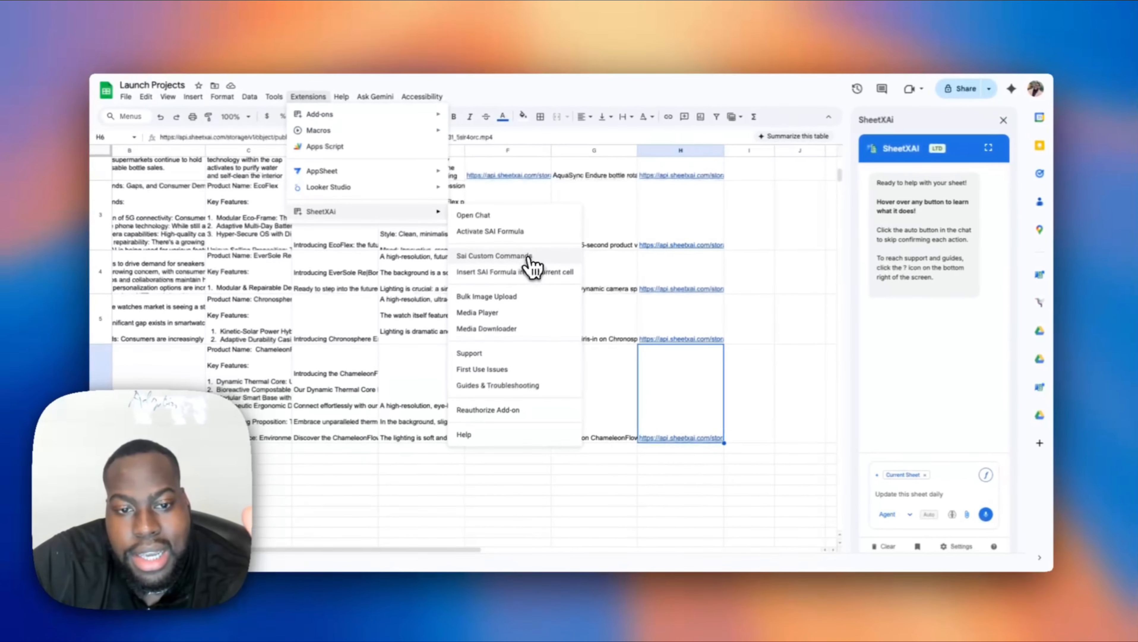
left_click(718, 439)
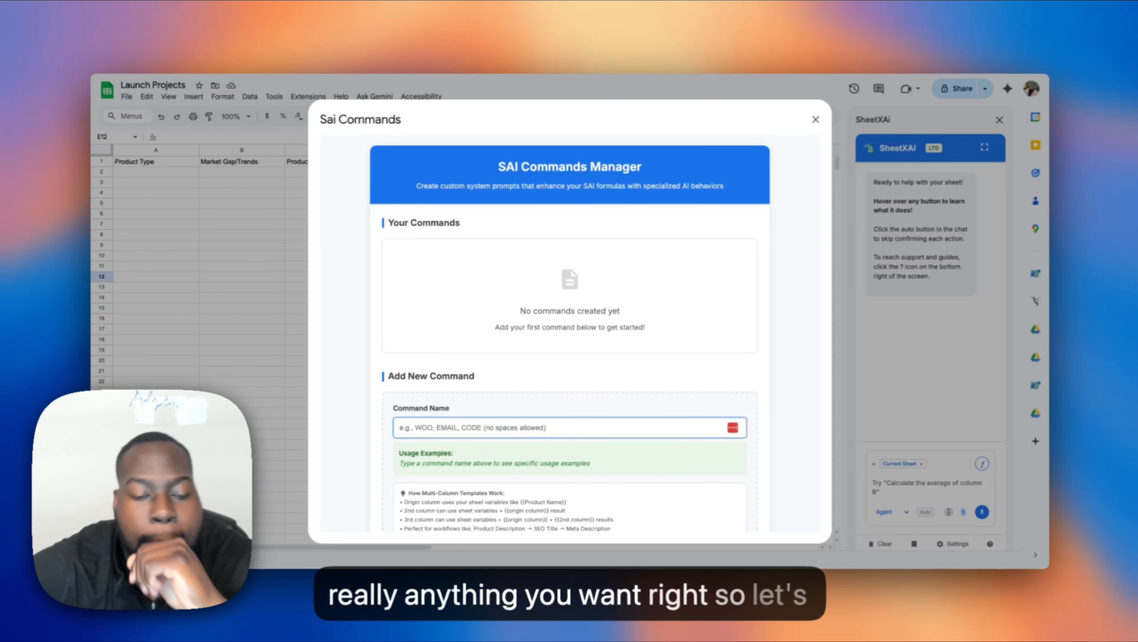
Name the new custom command LAUNCH.
scroll(560, 292, "down", 4)
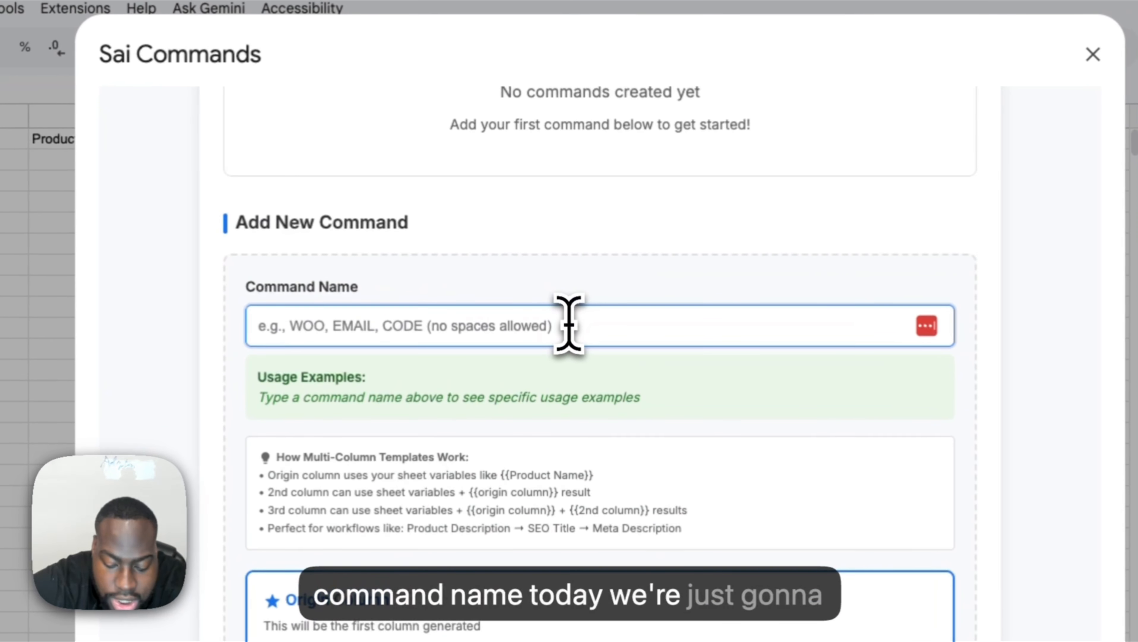
type("LAU")
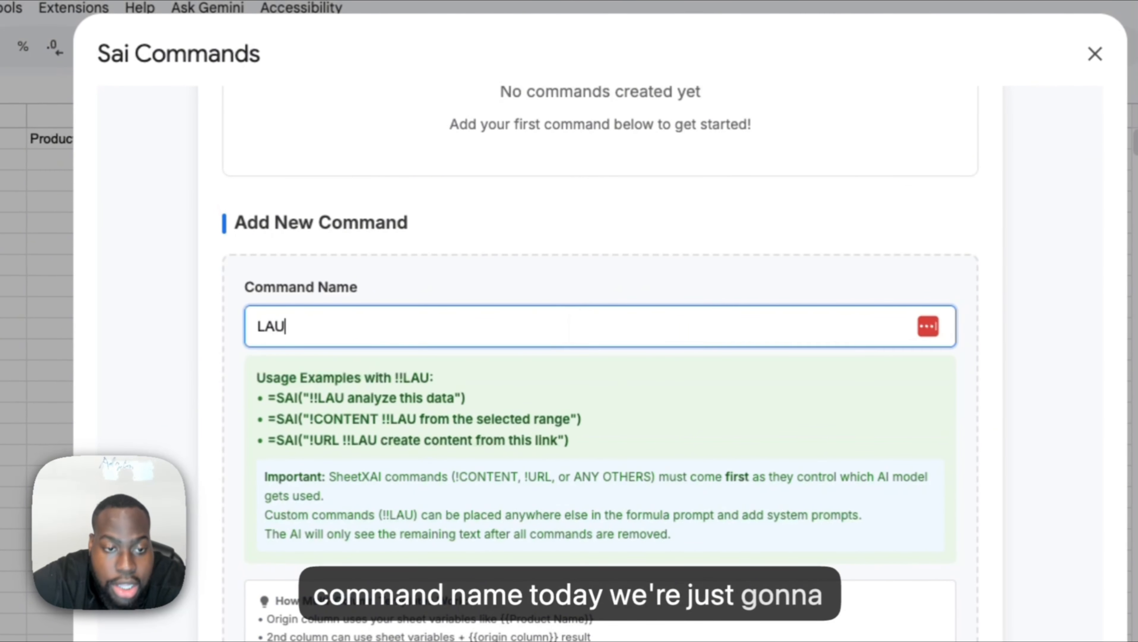
type("NCH")
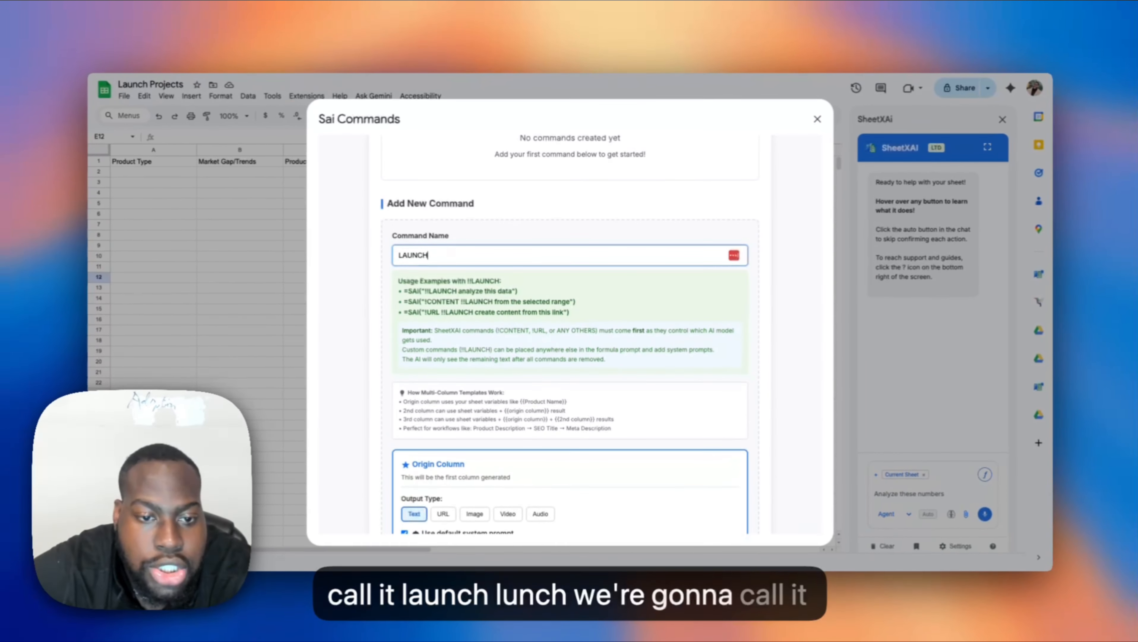
scroll(600, 346, "up", 3)
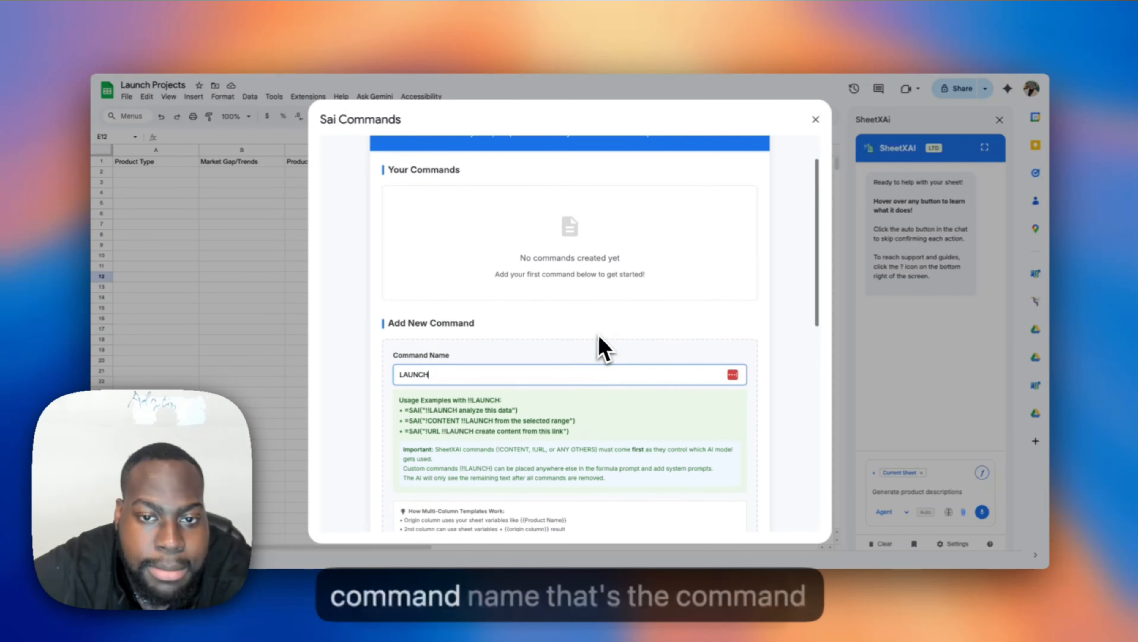
Switch to the Claude chat and copy the market research analyst system prompt given for Column B: Market Gap/Trends.
scroll(602, 348, "down", 9)
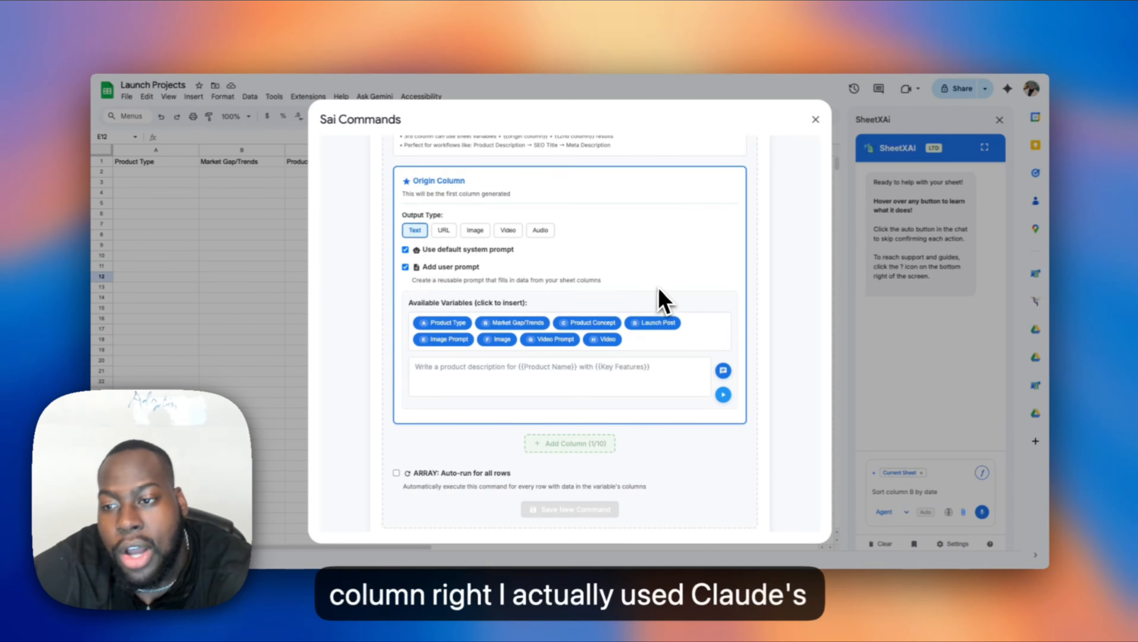
key("ctrl+Left")
scroll(656, 298, "up", 8)
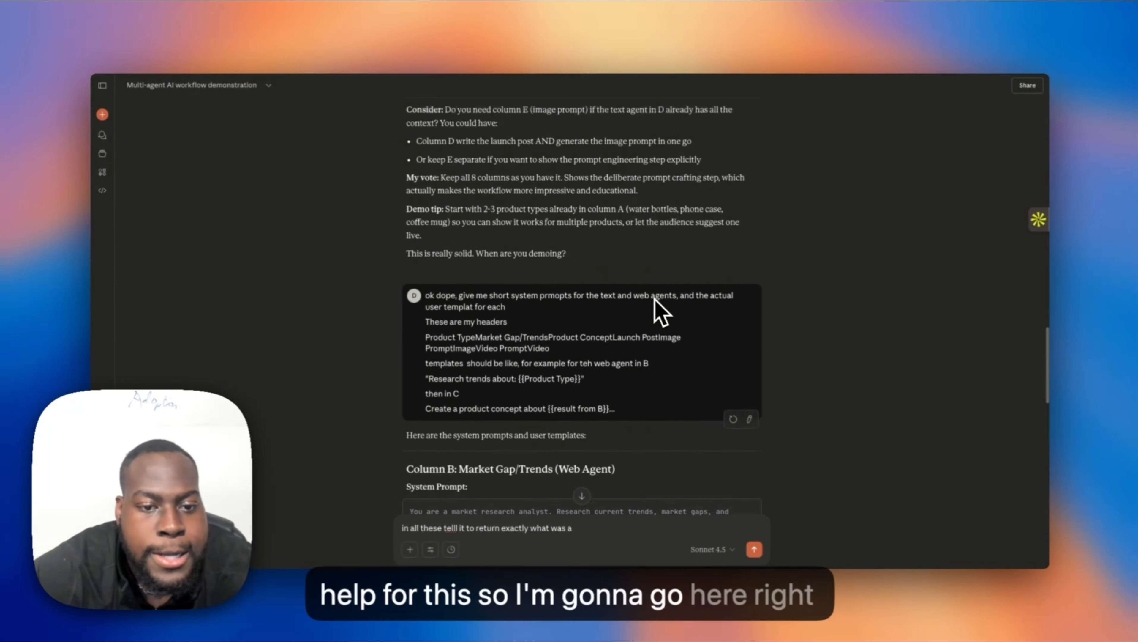
scroll(655, 305, "down", 8)
key("ctrl+Right")
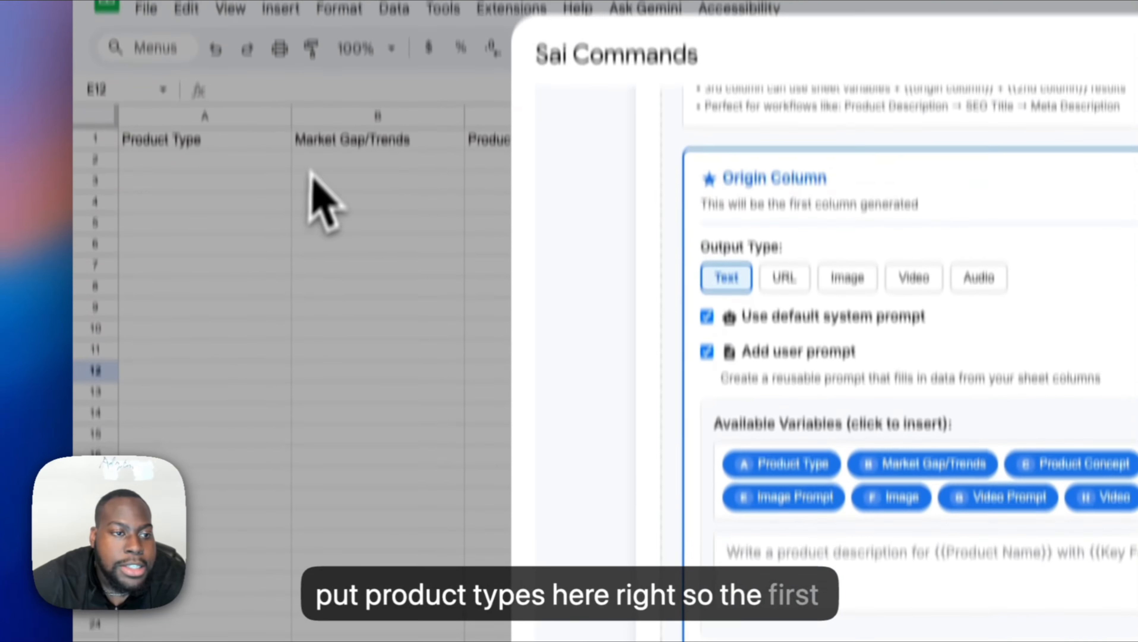
key("ctrl+Left")
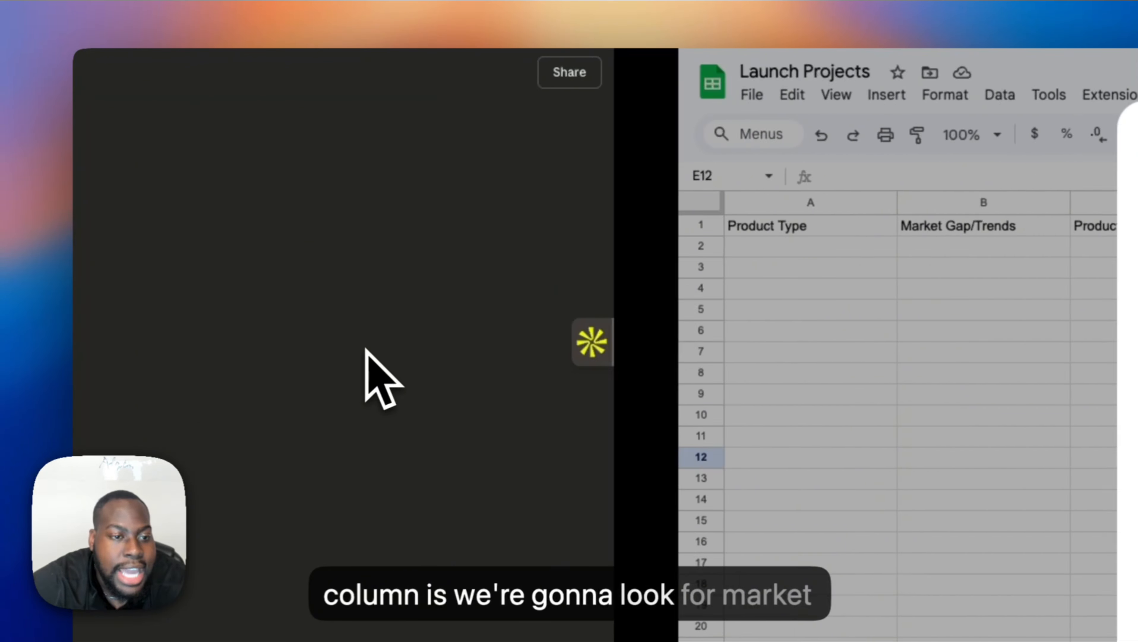
left_click_drag(677, 291, 363, 247)
key("super+c")
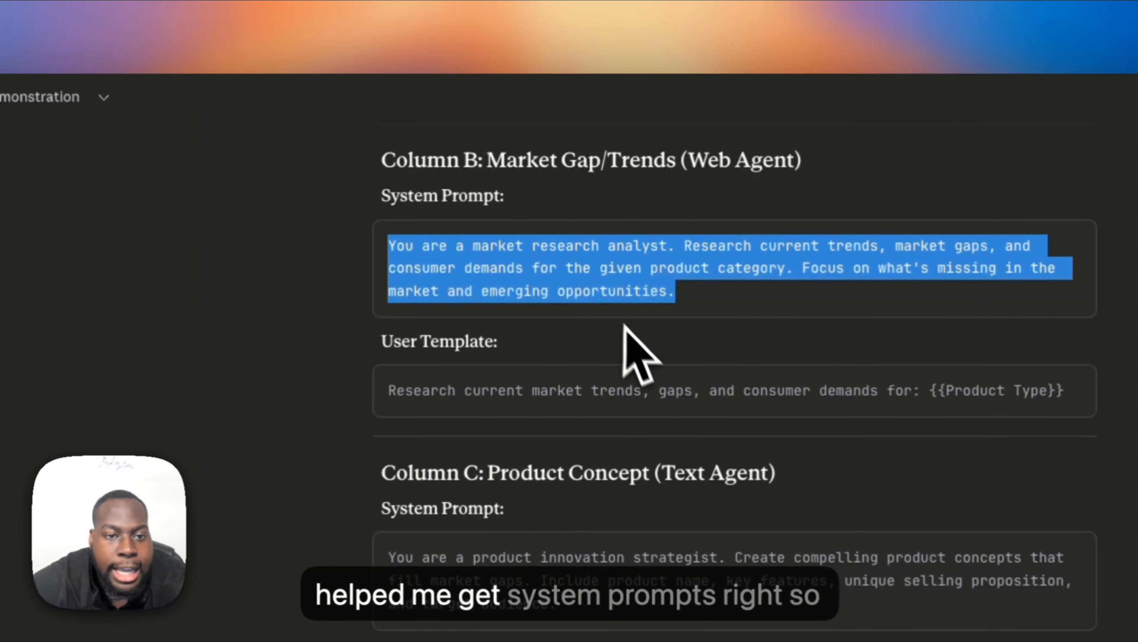
Back in the Google Sheets command manager, replace the origin column's default system prompt with the copied market research analyst prompt.
key("ctrl+Right")
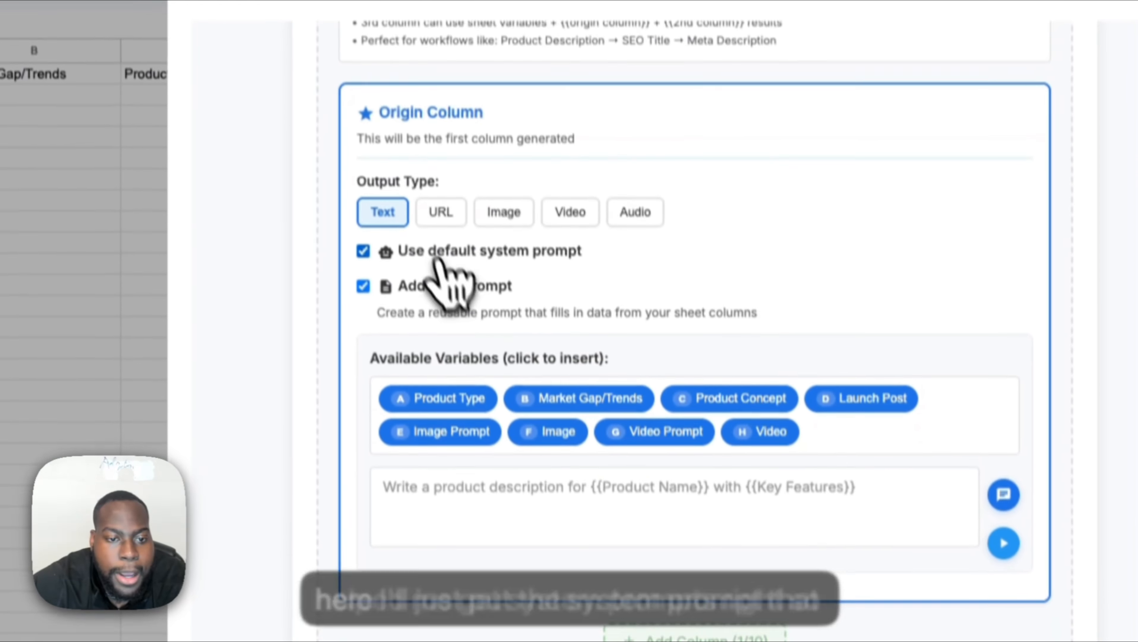
left_click(436, 259)
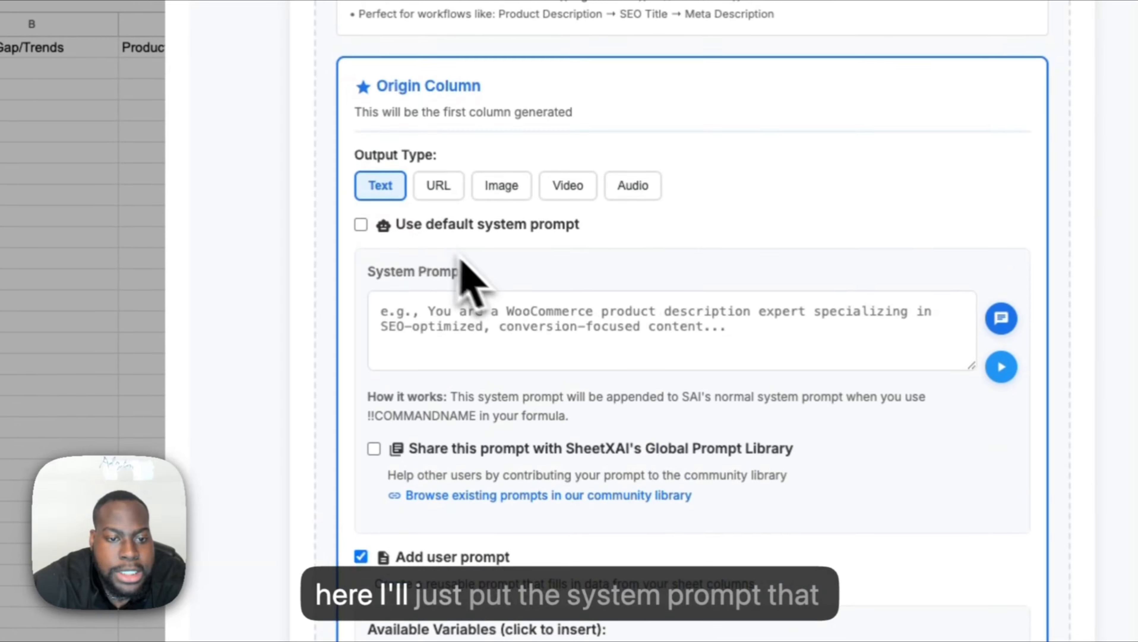
left_click(476, 362)
key("super+v")
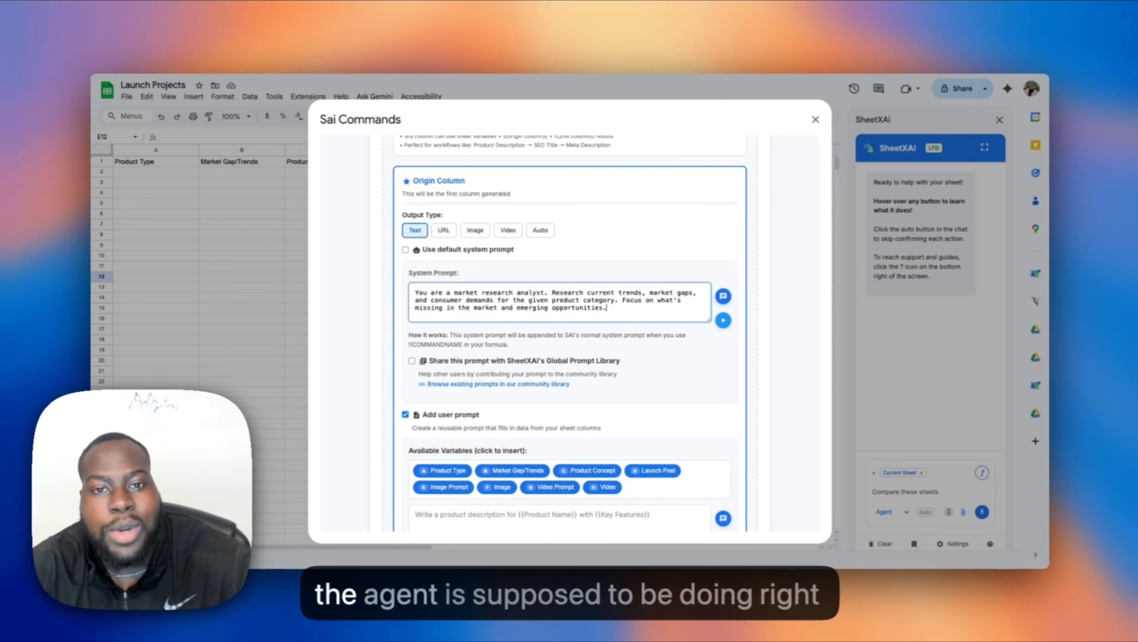
Fill the origin column's user prompt with Claude's template "Research current market trends, gaps, and consumer demands for:" followed by the Product Type variable.
key("ctrl+Left")
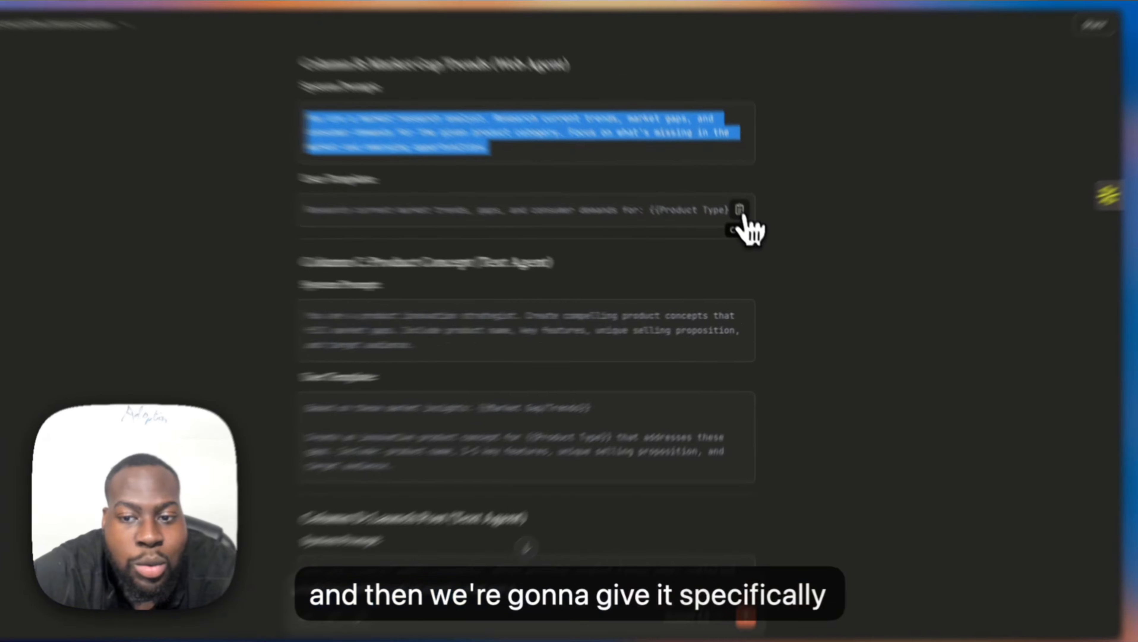
left_click(749, 230)
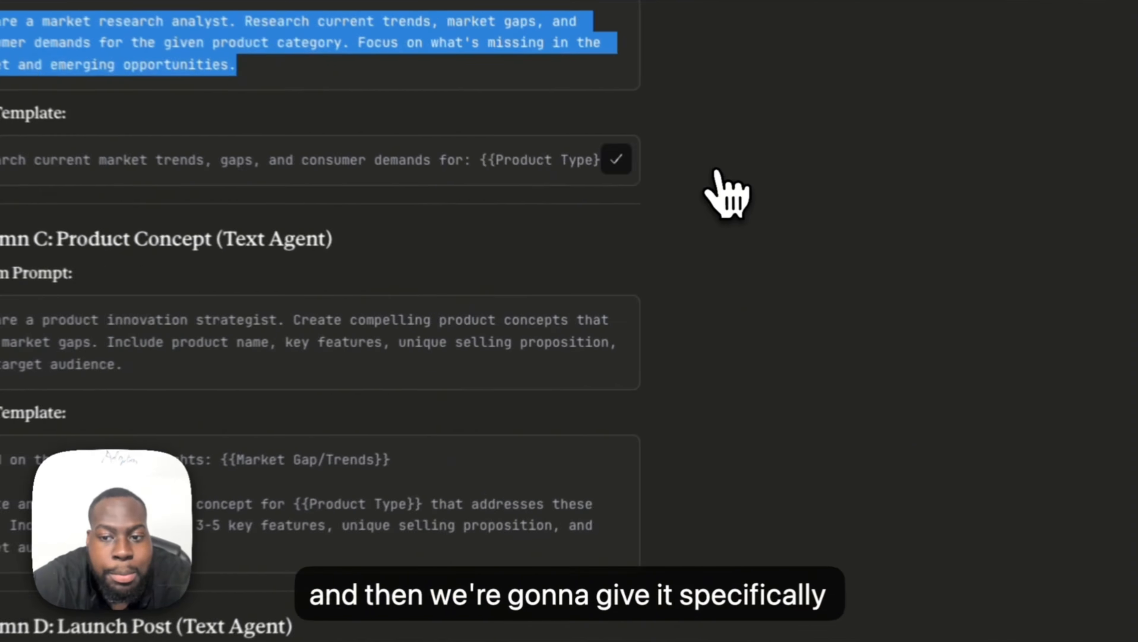
key("ctrl+Right")
scroll(453, 352, "down", 3)
left_click(377, 396)
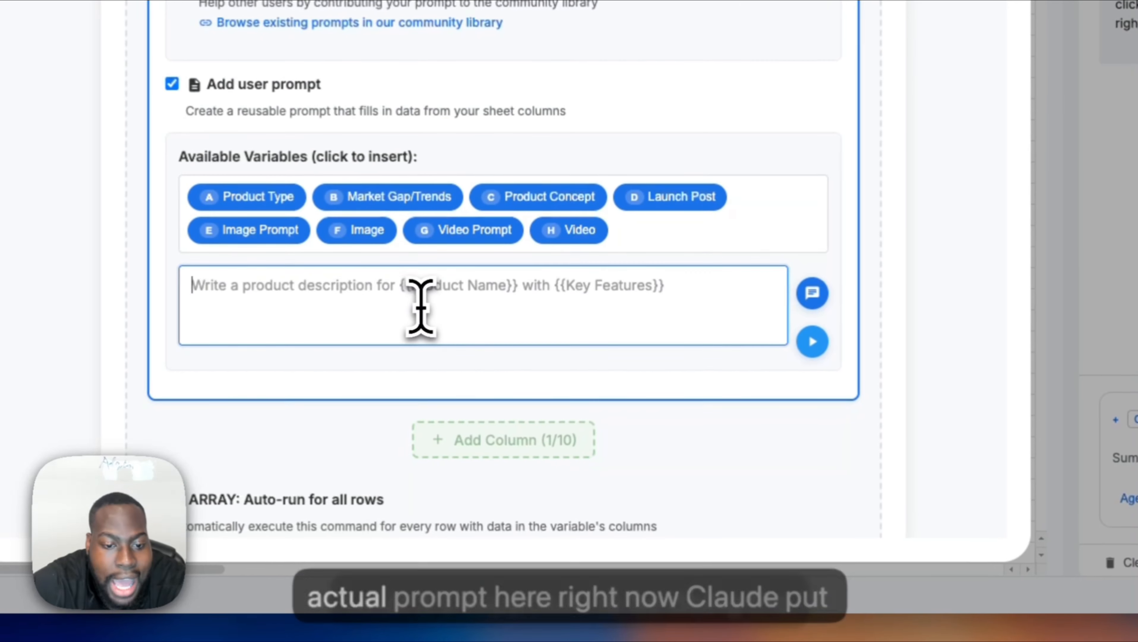
key("ctrl+v")
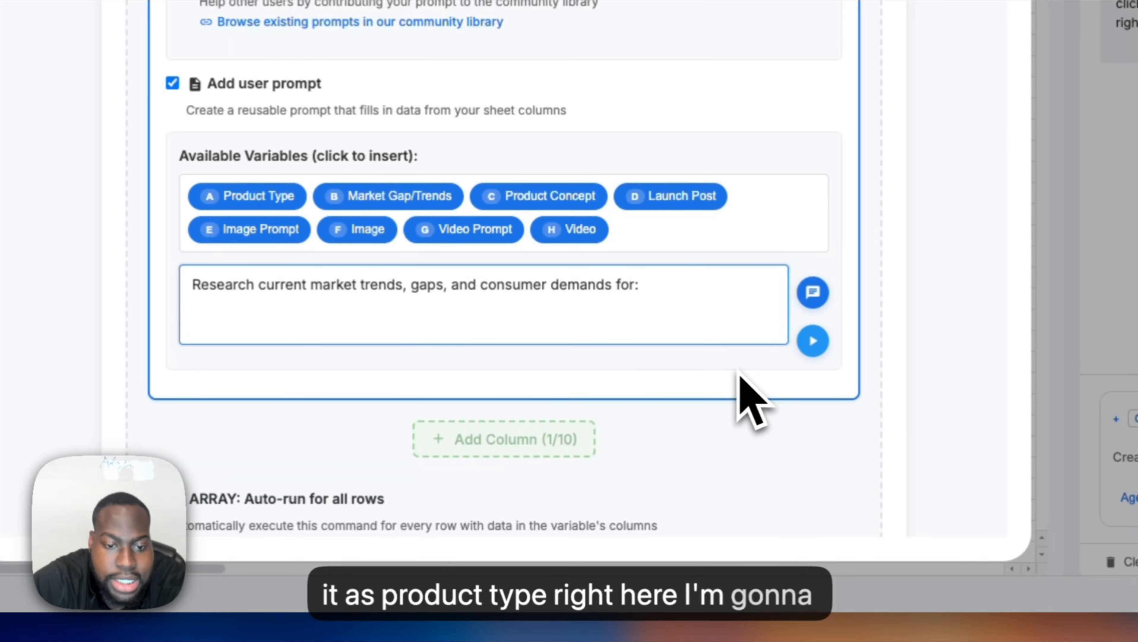
left_click(258, 196)
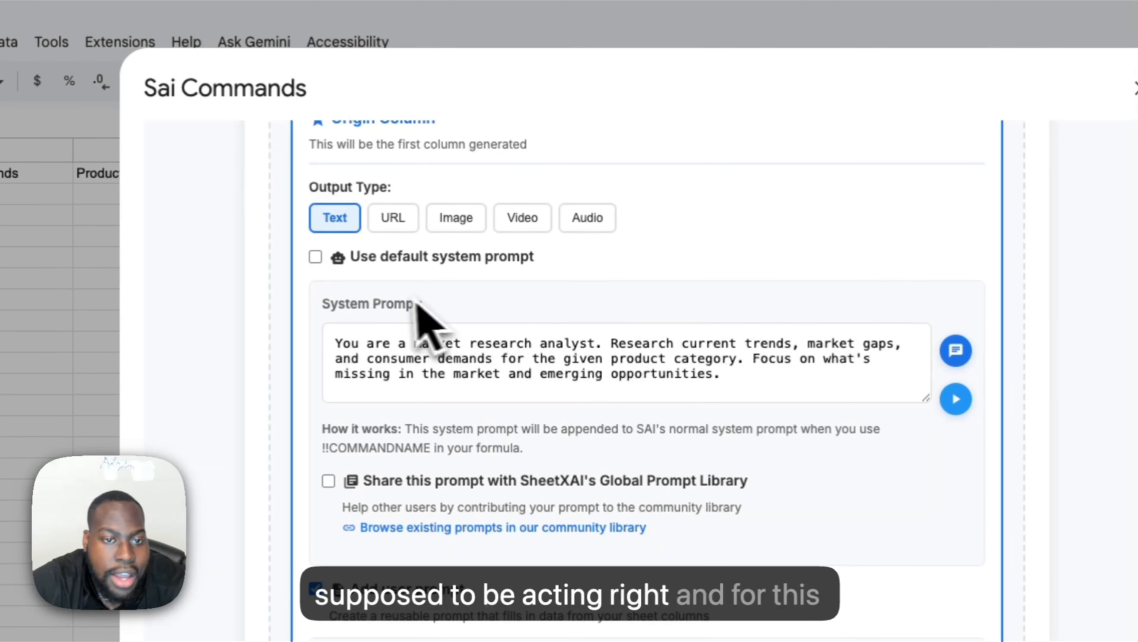
Set the origin column's output type to URL and add a second column to the command.
left_click(393, 218)
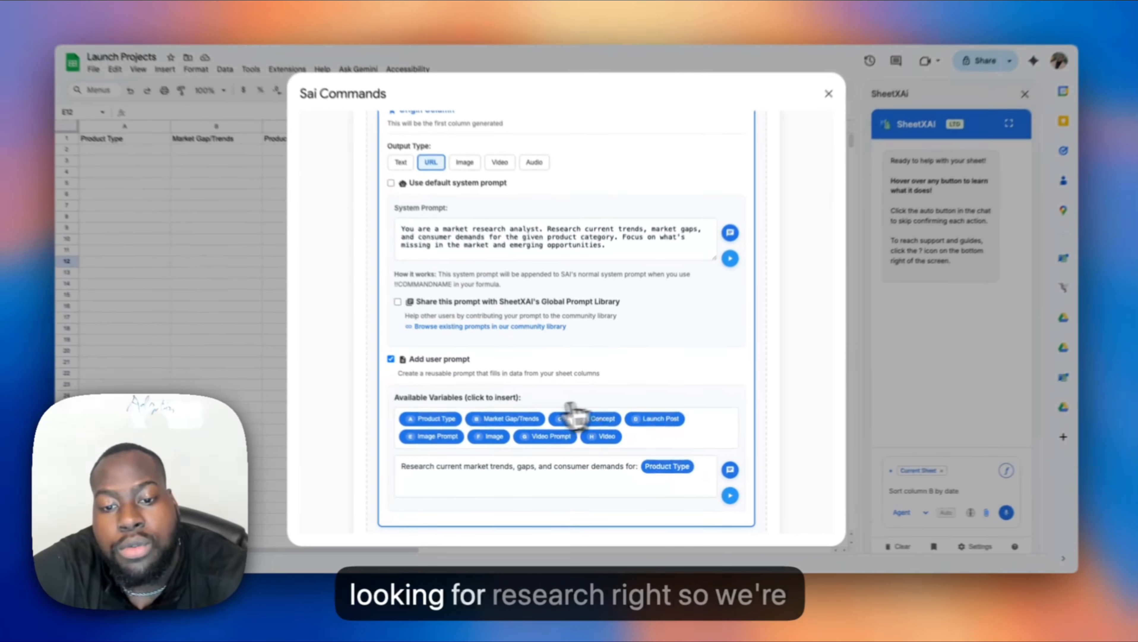
scroll(572, 350, "down", 5)
left_click(570, 368)
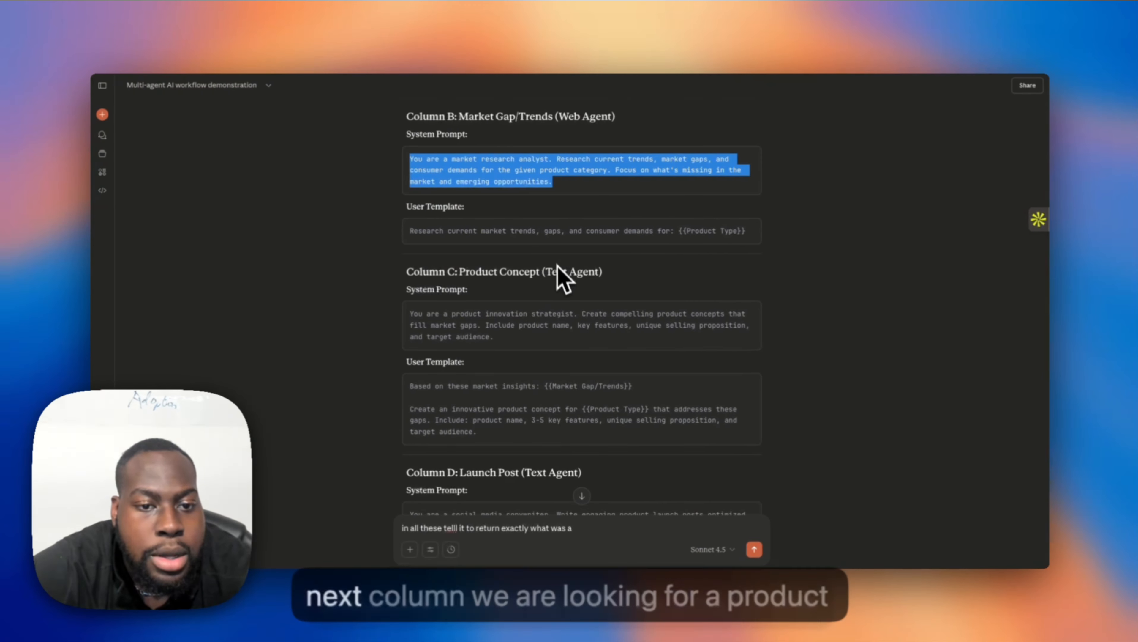
Give the second column its own system prompt, using the product innovation strategist text copied from Column C in the Claude chat.
scroll(564, 295, "down", 3)
scroll(564, 295, "up", 3)
scroll(564, 294, "down", 5)
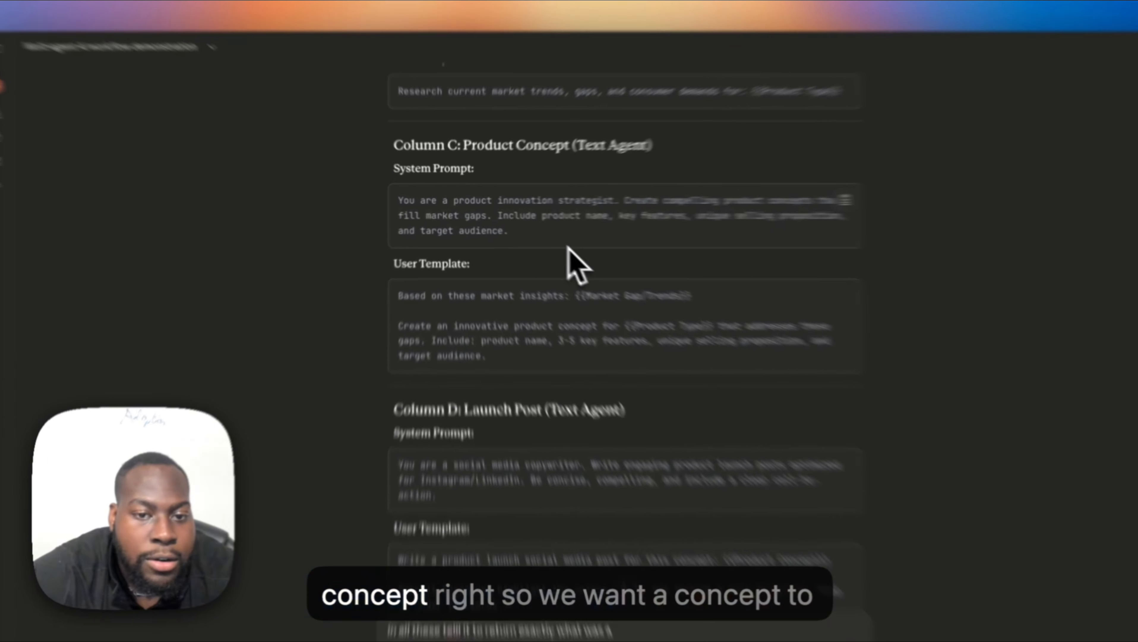
left_click_drag(562, 236, 409, 202)
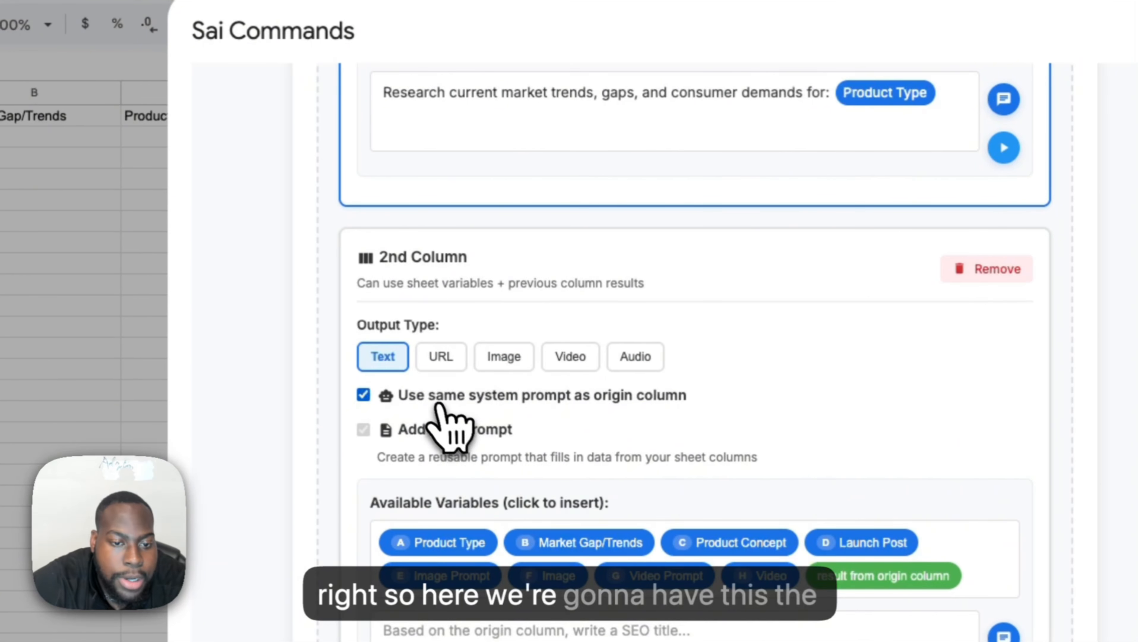
left_click(438, 404)
left_click(656, 479)
key("ctrl+v")
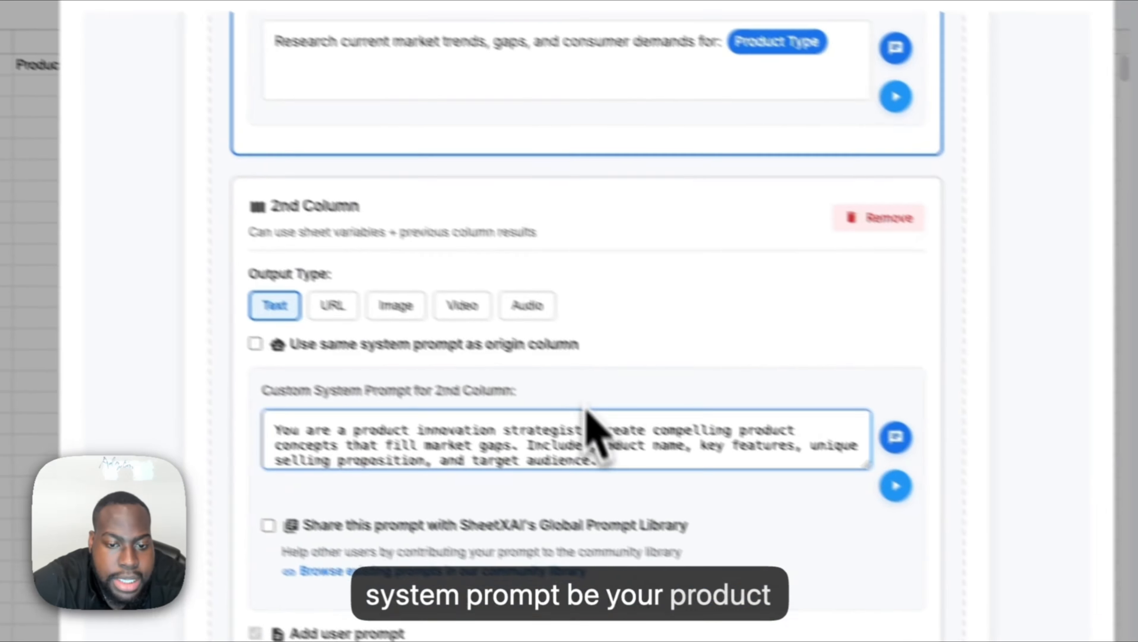
left_click_drag(859, 464, 855, 514)
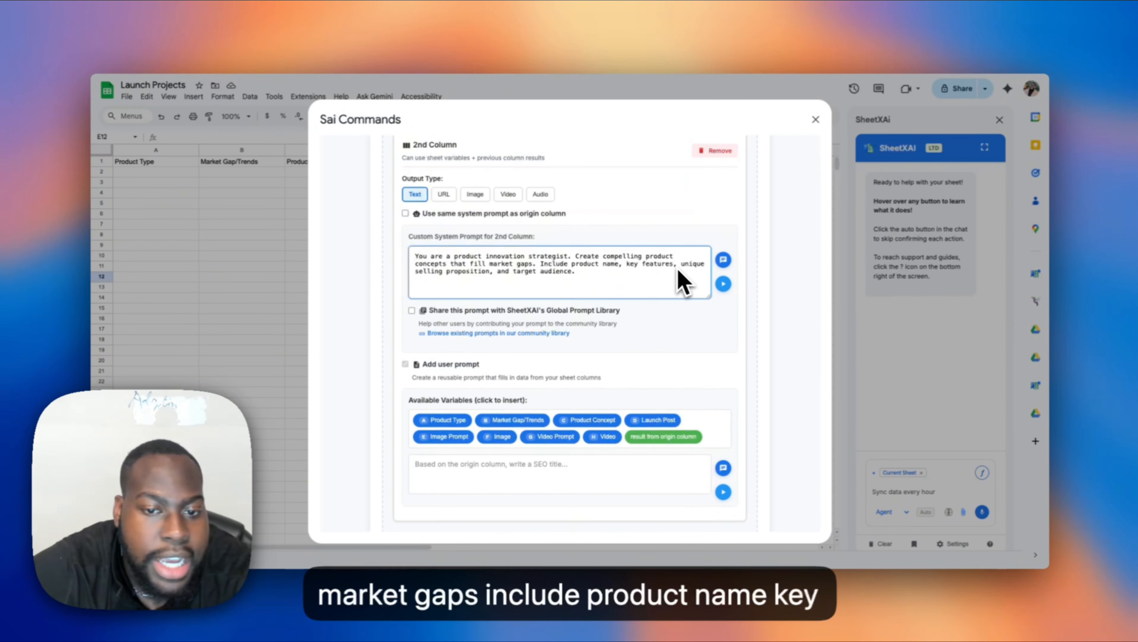
Copy the Column C user template from the Claude chat into the second column's user prompt.
scroll(676, 282, "down", 2)
scroll(553, 305, "down", 3)
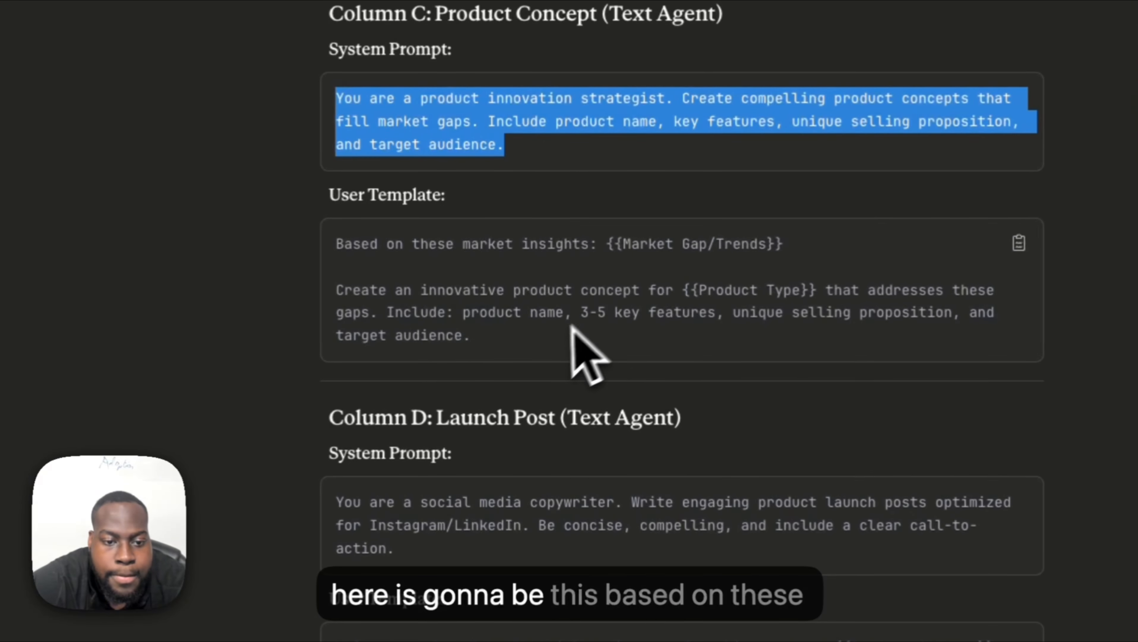
left_click_drag(571, 326, 338, 246)
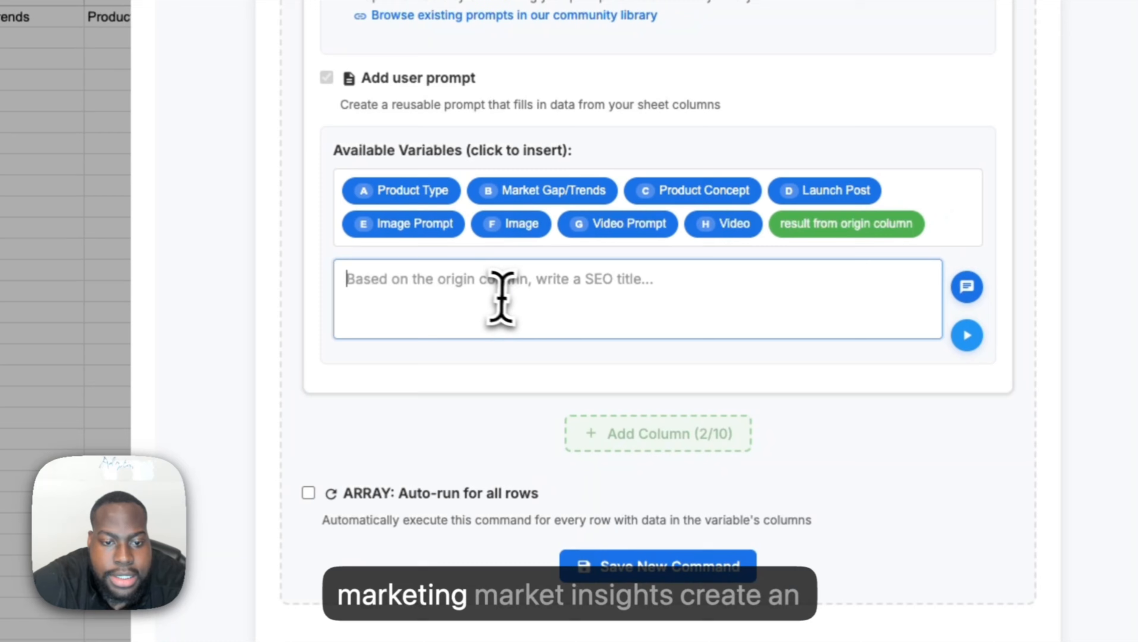
left_click(503, 297)
key("super+v")
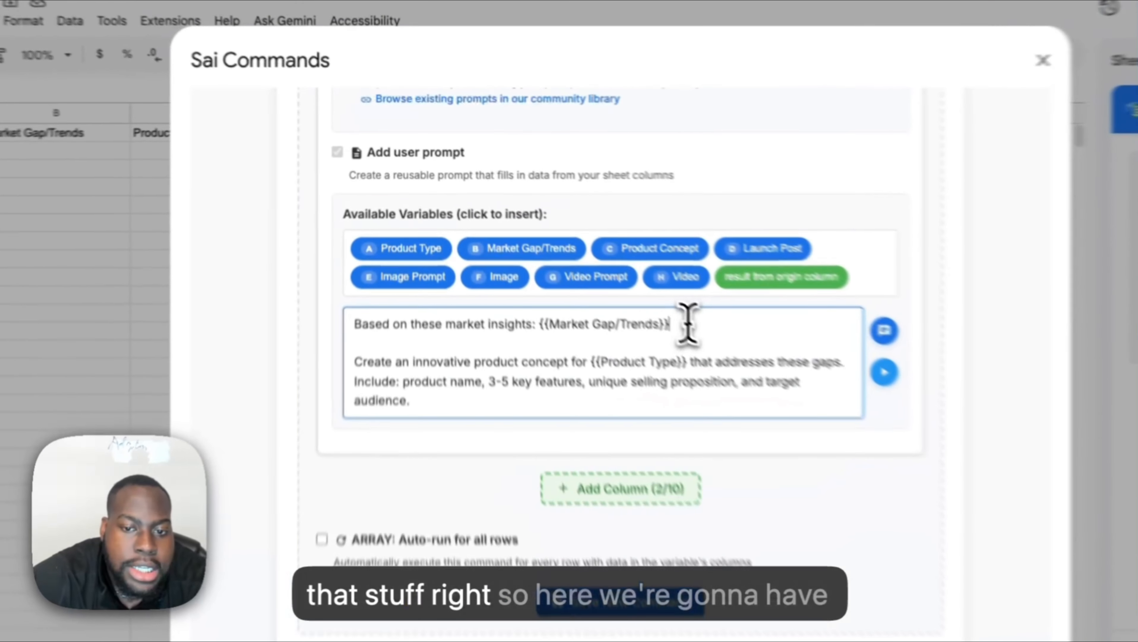
Replace the {{Market Gap/Trends}} placeholder text in the second column's user prompt with the Market Gap/Trends variable.
left_click_drag(637, 266, 475, 270)
left_click_drag(569, 360, 557, 362)
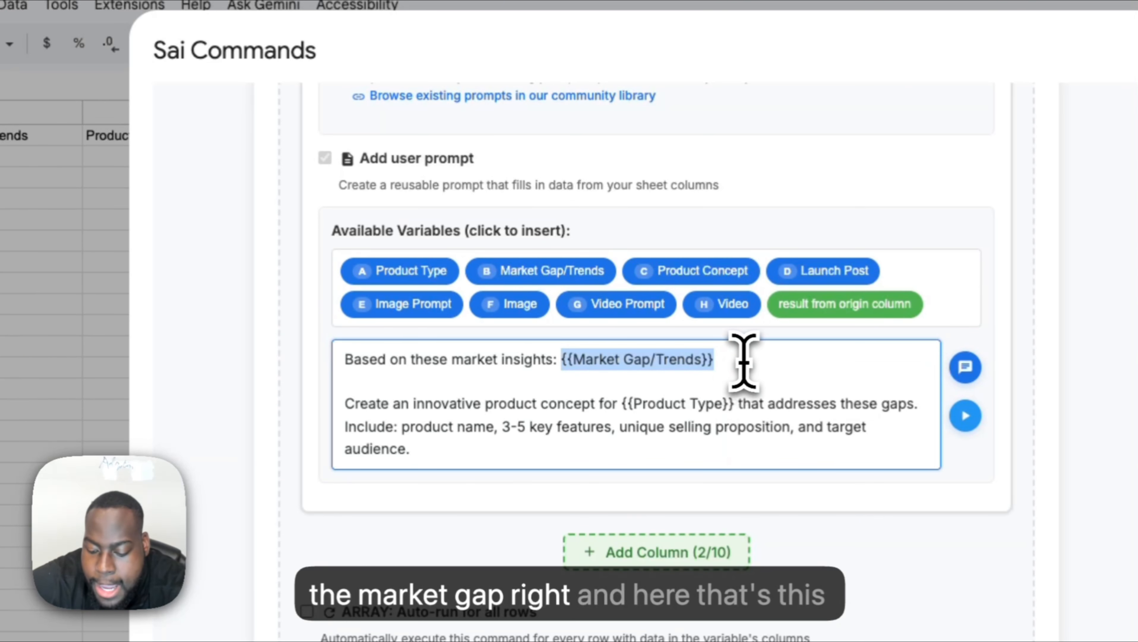
left_click(546, 283)
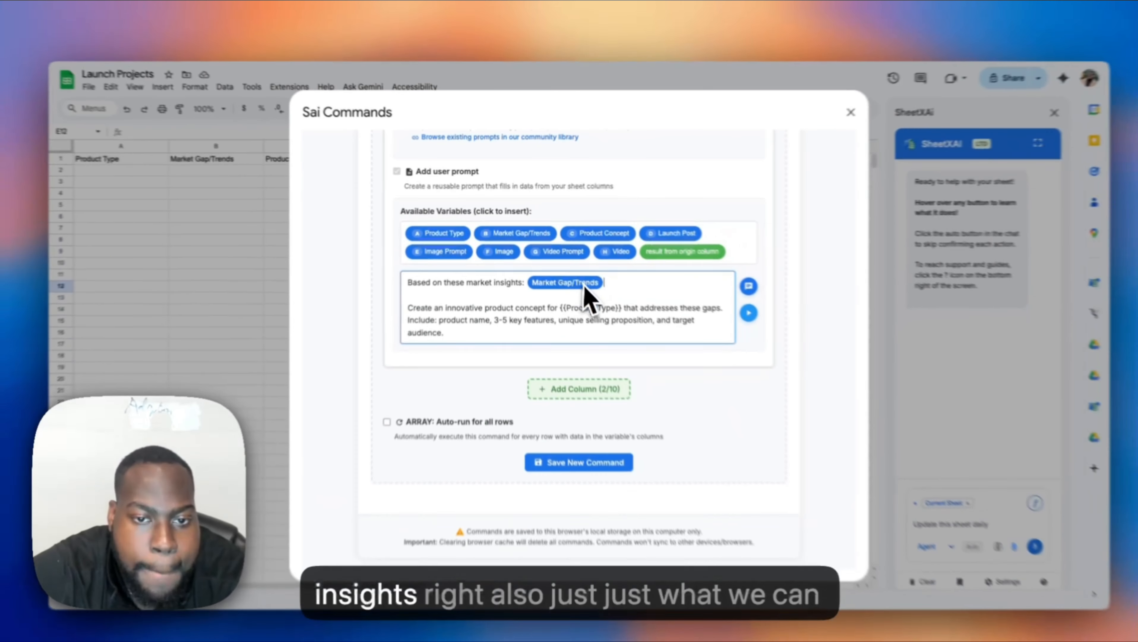
Swap the Market Gap/Trends variable in the second column's user prompt for the "result from origin column" variable.
scroll(584, 292, "up", 5)
scroll(583, 294, "down", 5)
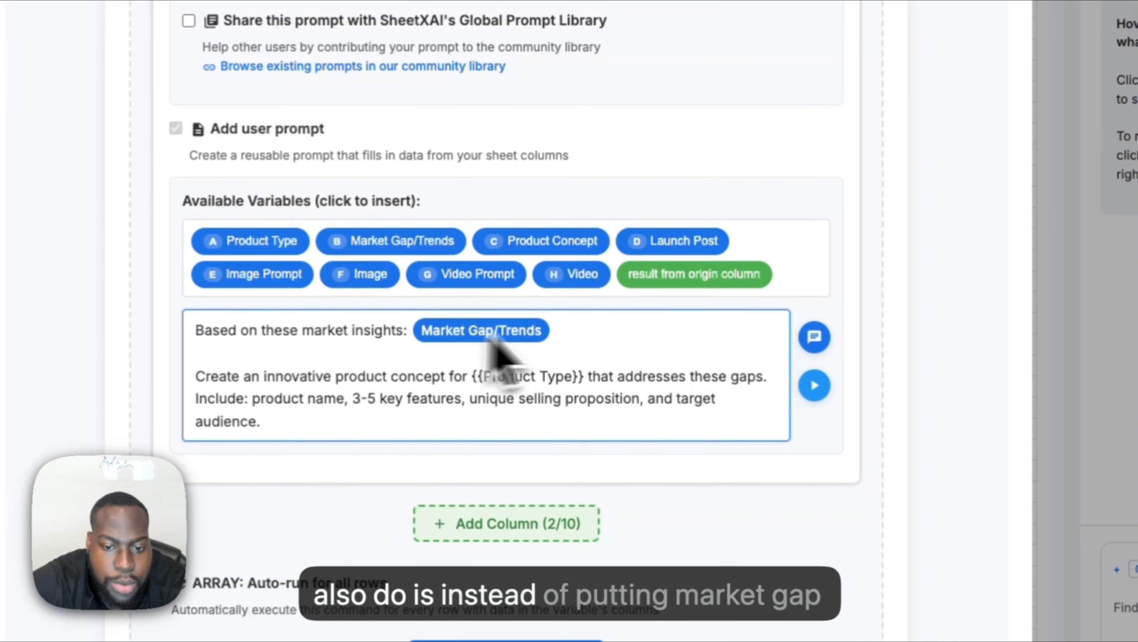
left_click(600, 328)
key("BackSpace")
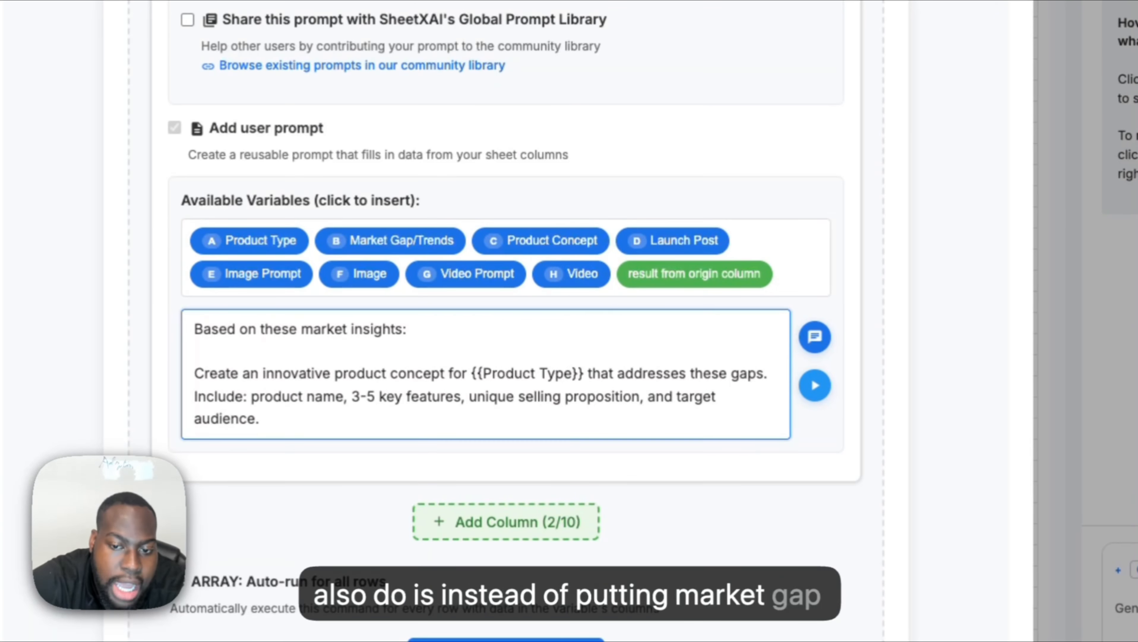
left_click(696, 282)
scroll(503, 287, "up", 10)
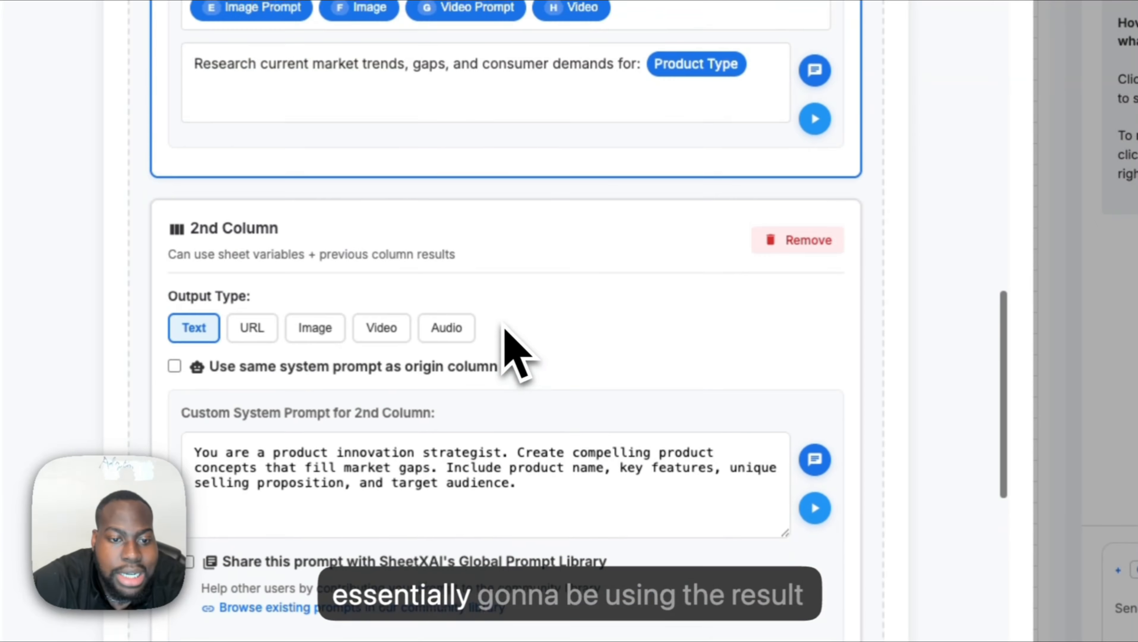
scroll(503, 325, "up", 10)
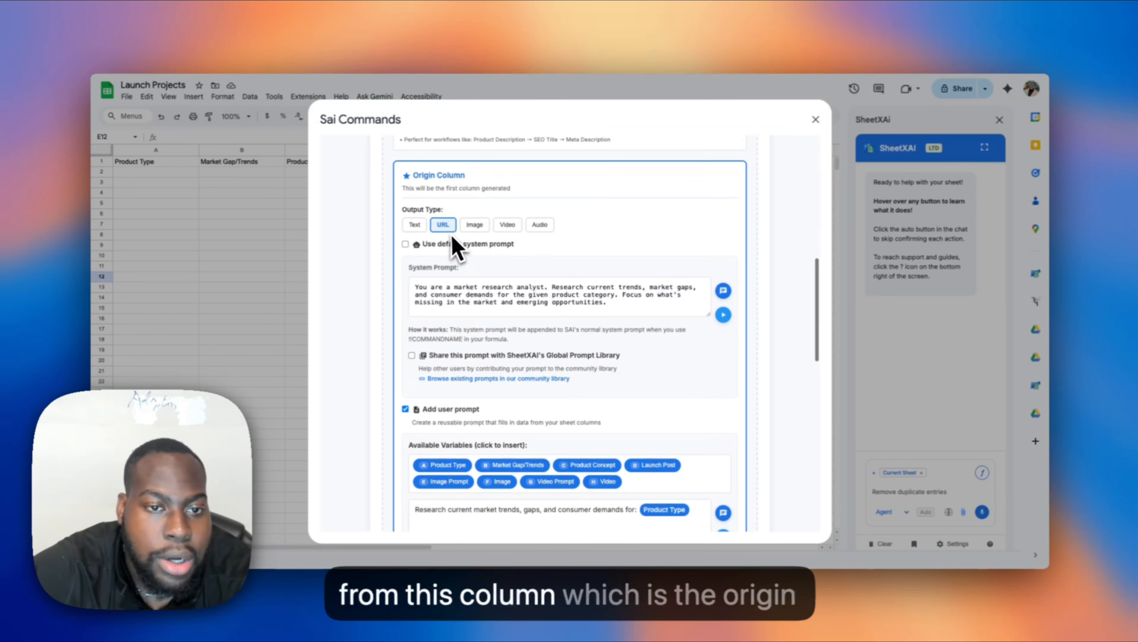
Replace the {{Product Type}} placeholder text in the second column's user prompt with the Product Type variable.
scroll(522, 339, "down", 10)
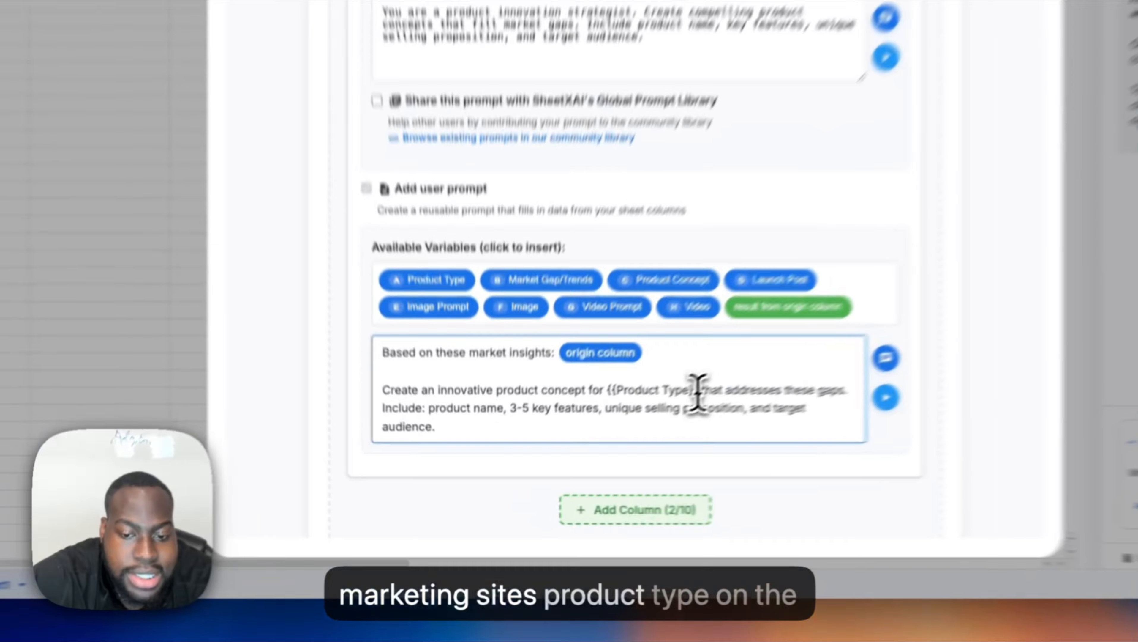
left_click_drag(610, 445, 555, 444)
key("BackSpace")
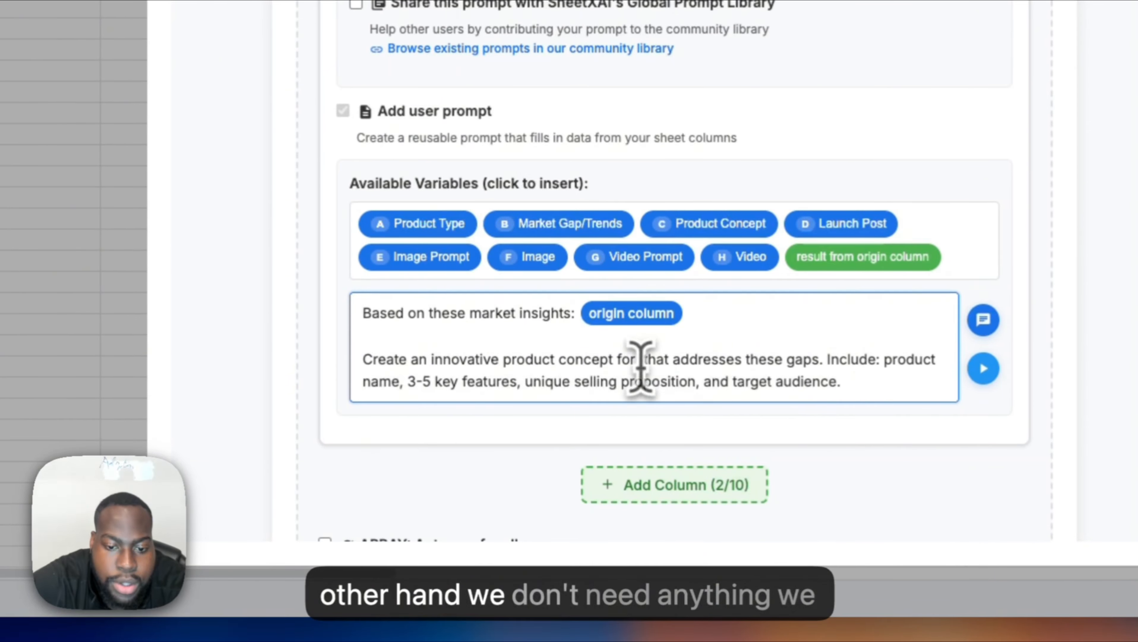
left_click(439, 223)
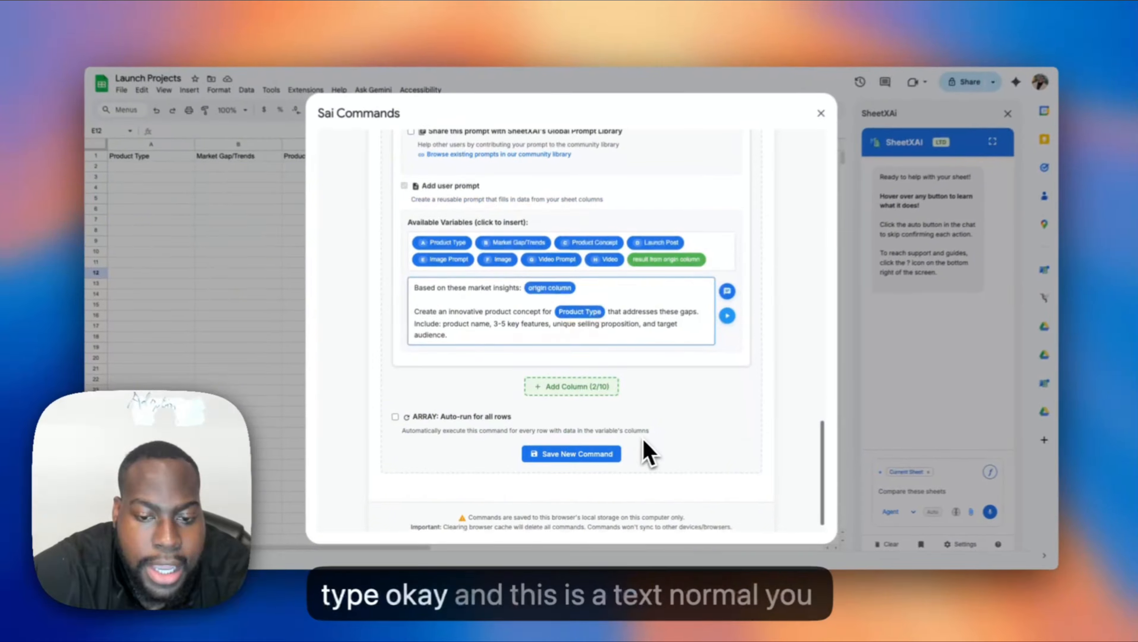
Add a third column with its own system prompt, using the social media copywriter text copied from Column D in the Claude chat.
left_click(574, 387)
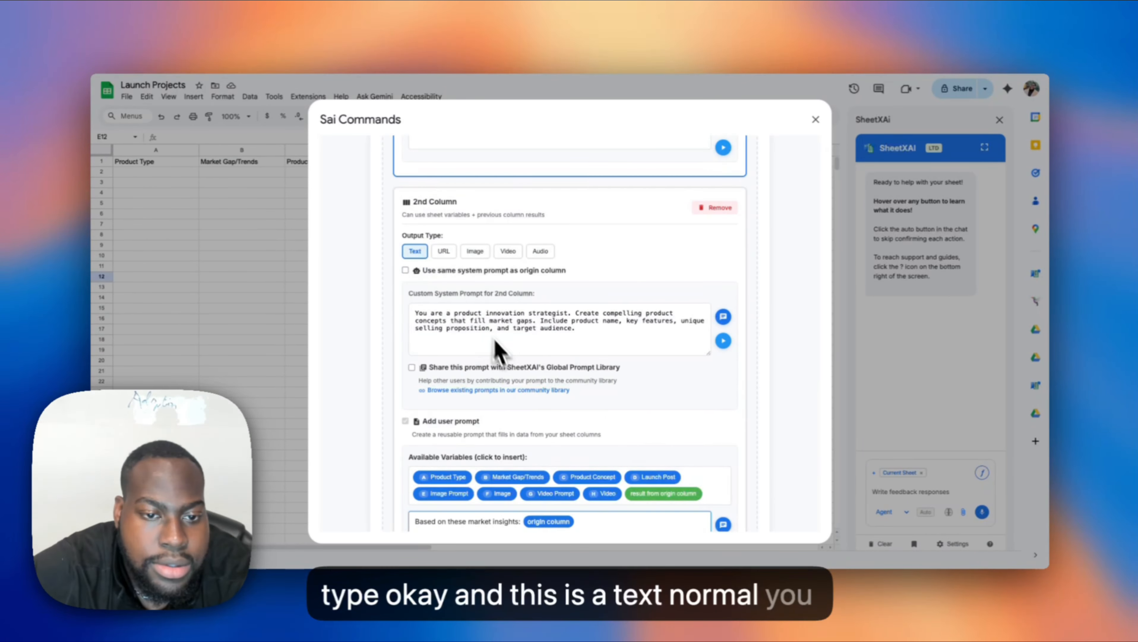
scroll(496, 350, "down", 4)
scroll(577, 448, "down", 5)
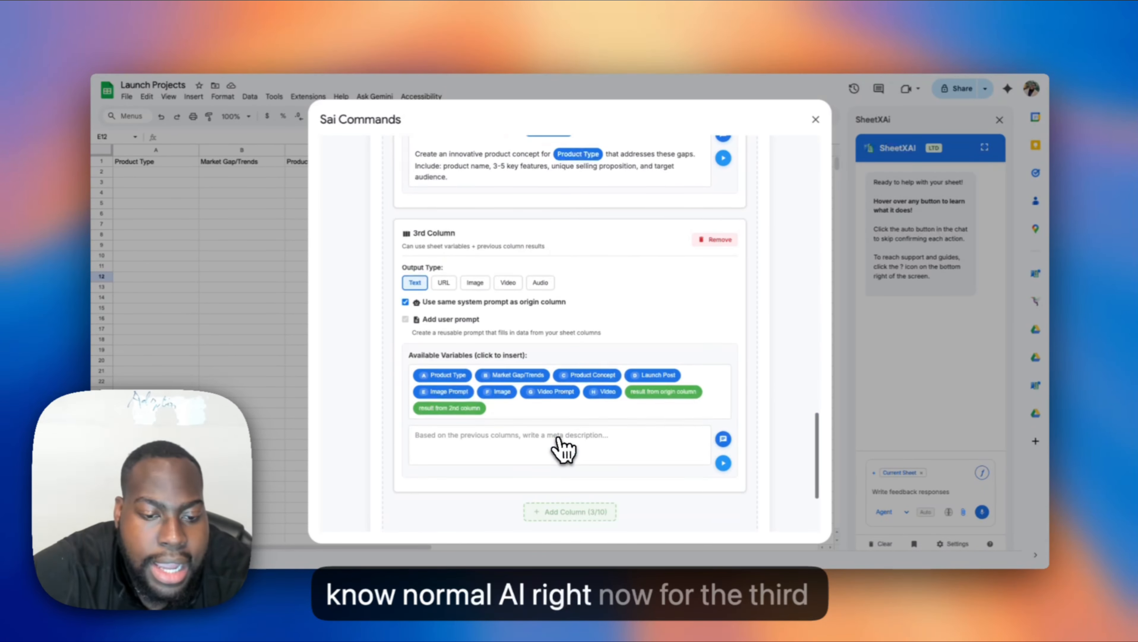
key("ctrl+Left")
scroll(548, 381, "down", 4)
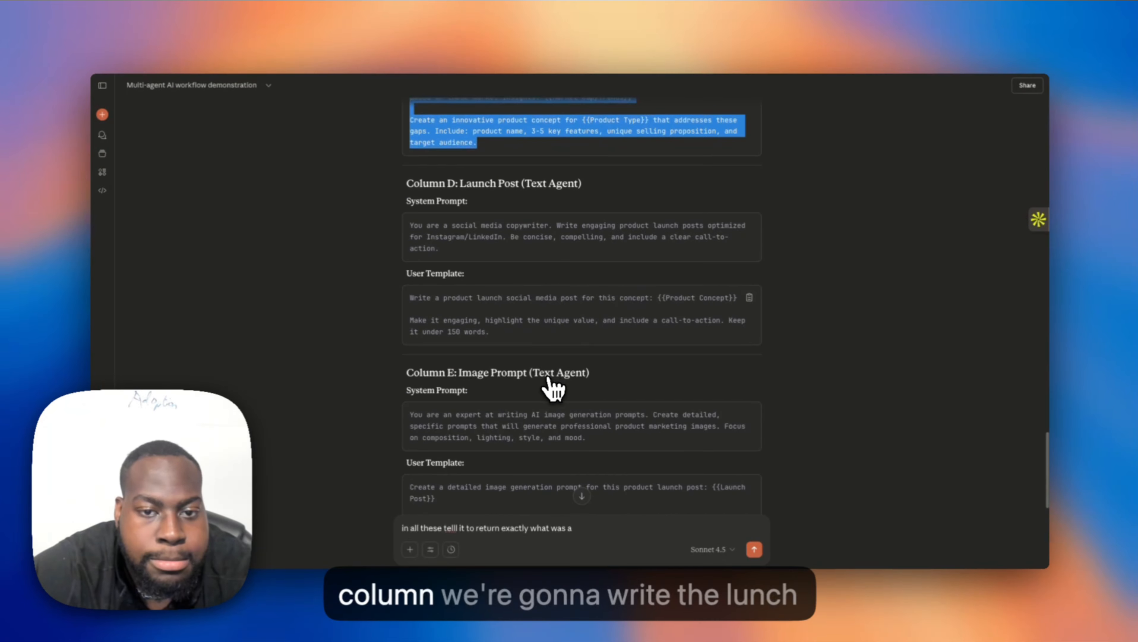
left_click_drag(439, 249, 407, 221)
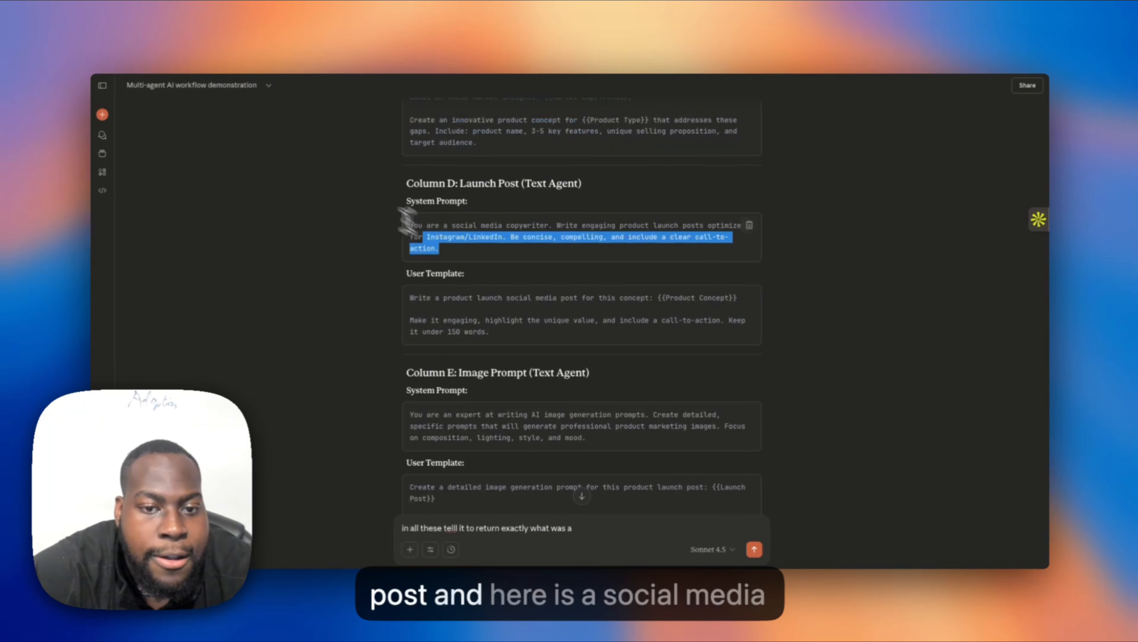
key("ctrl+Right")
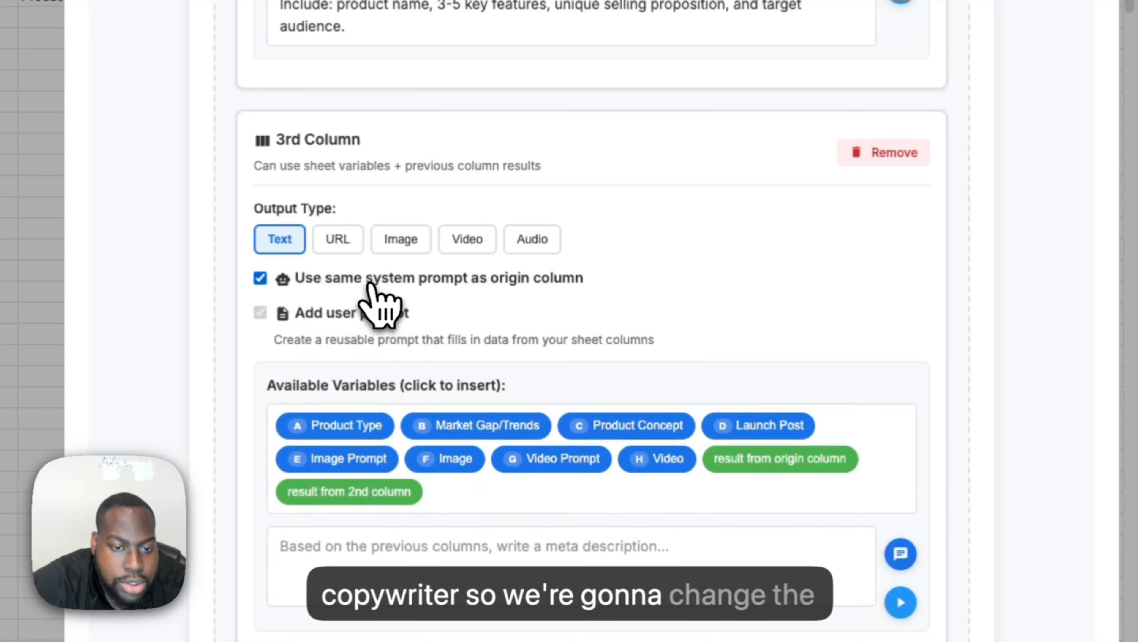
left_click(369, 284)
left_click(512, 355)
type("You are a social media copywriter. Write engaging product launch posts optimized for Instagram/LinkedIn. Be concise, compelling, and include a clear call-to-action.")
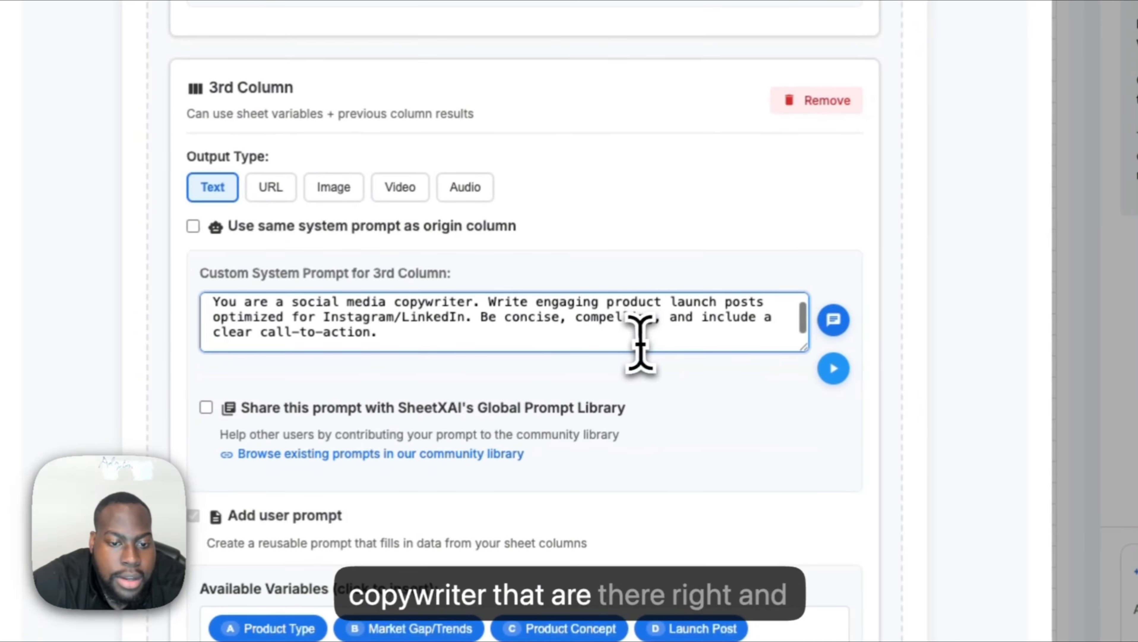
Copy the Column D user template from the Claude chat into the third column's user prompt.
key("super+Tab")
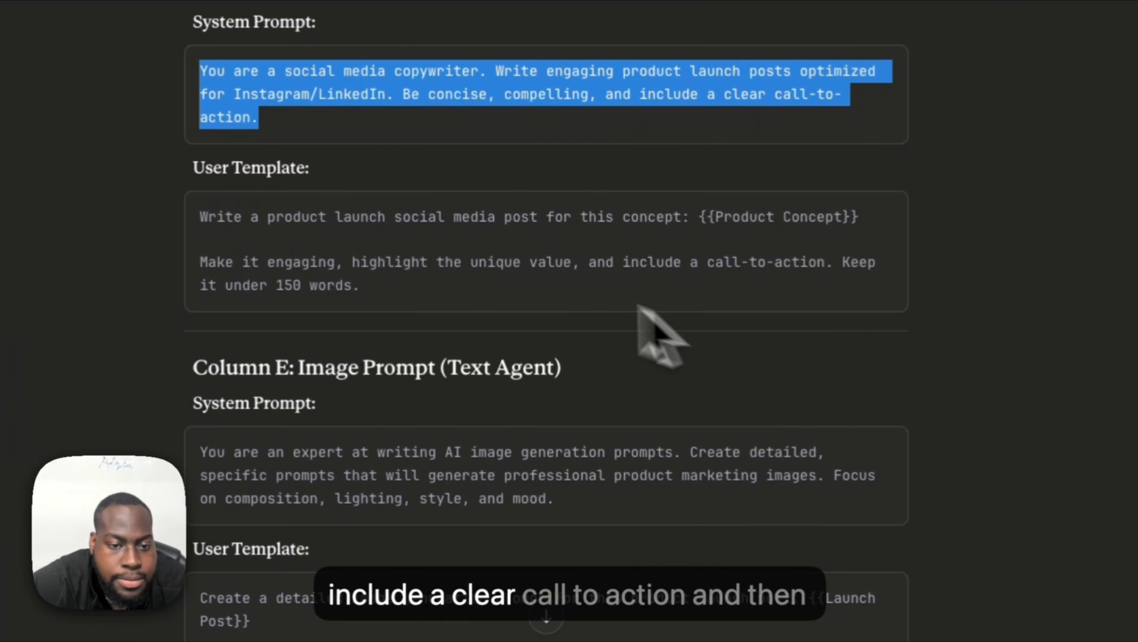
left_click_drag(530, 284, 399, 193)
key("super+c")
key("super+Tab")
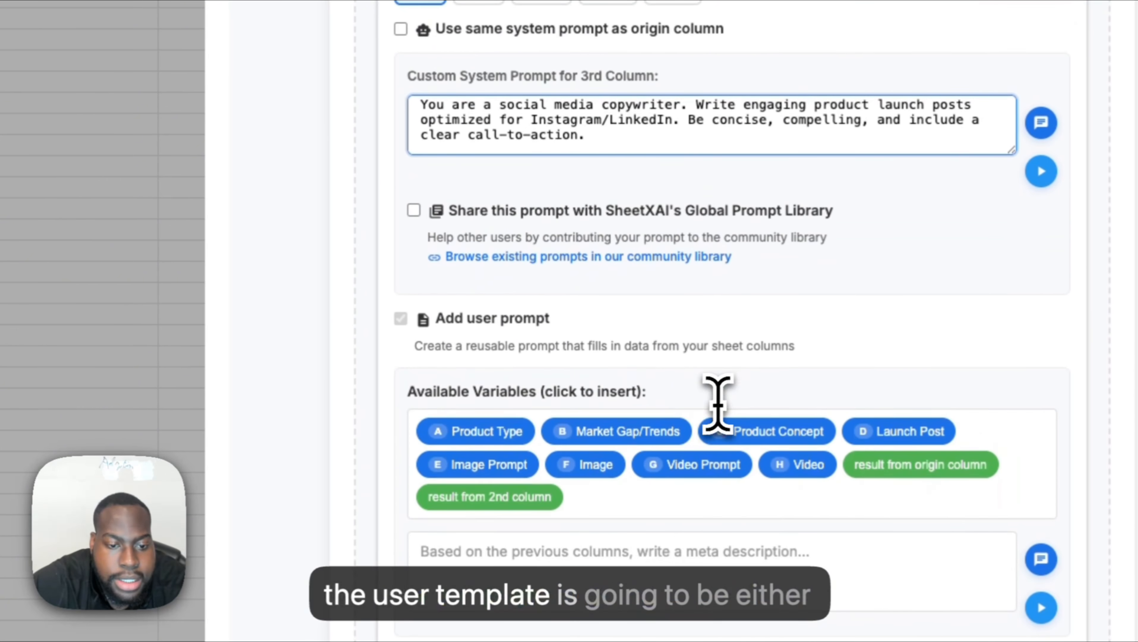
left_click(578, 539)
key("super+v")
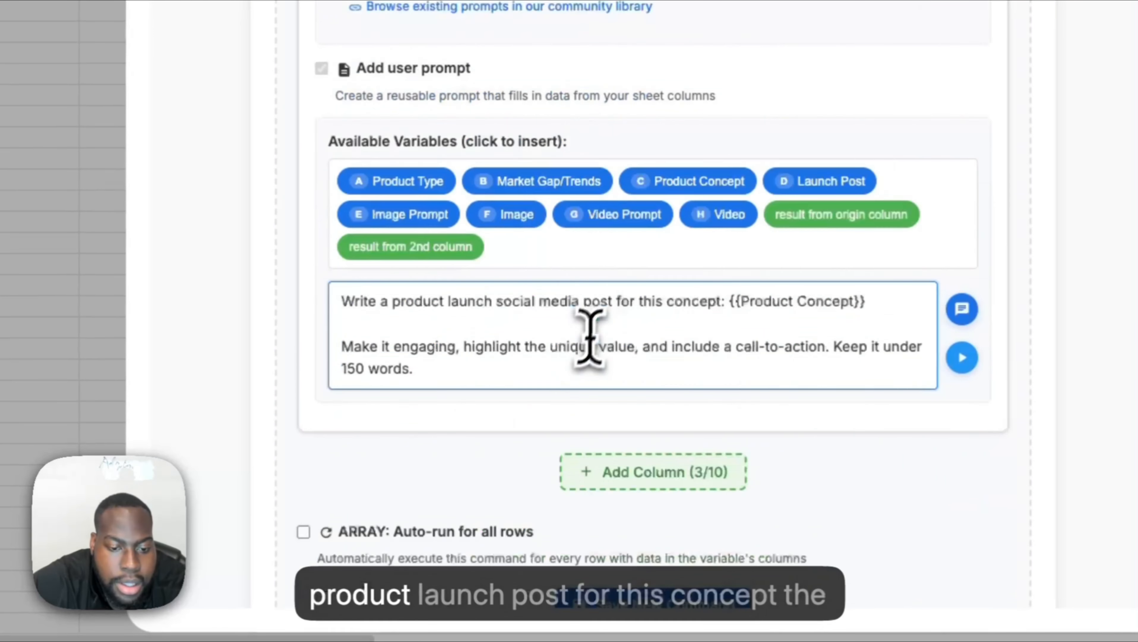
In the third column's user prompt, replace {{Product Concept}} with the "result from 2nd column" variable and append "Also, no hashtags.".
left_click_drag(858, 196, 834, 196)
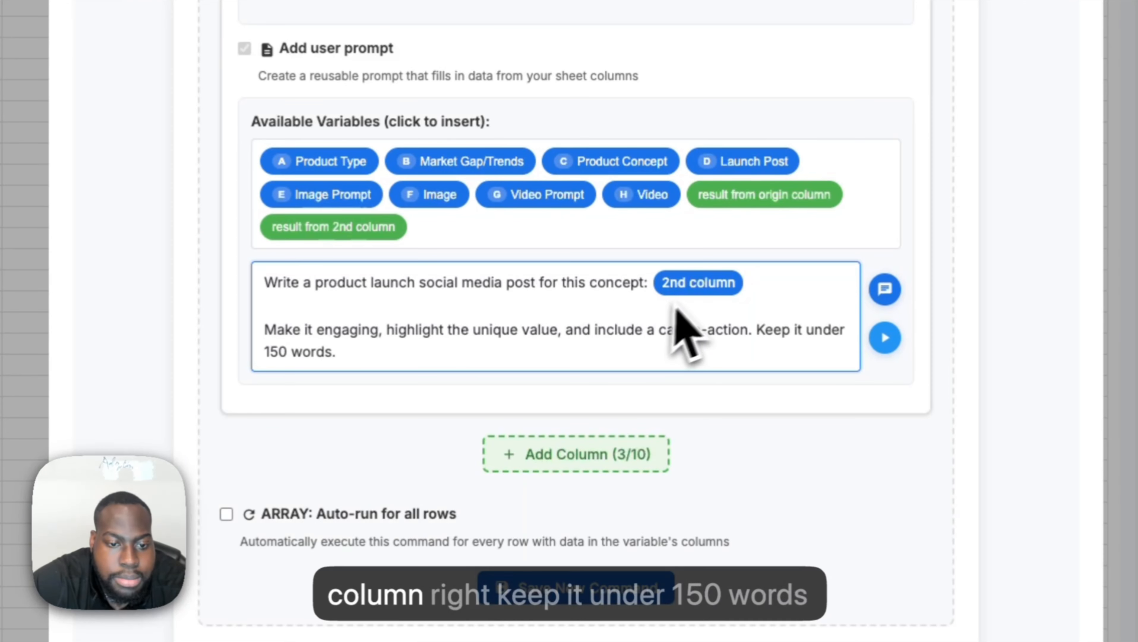
scroll(516, 360, "down", 1)
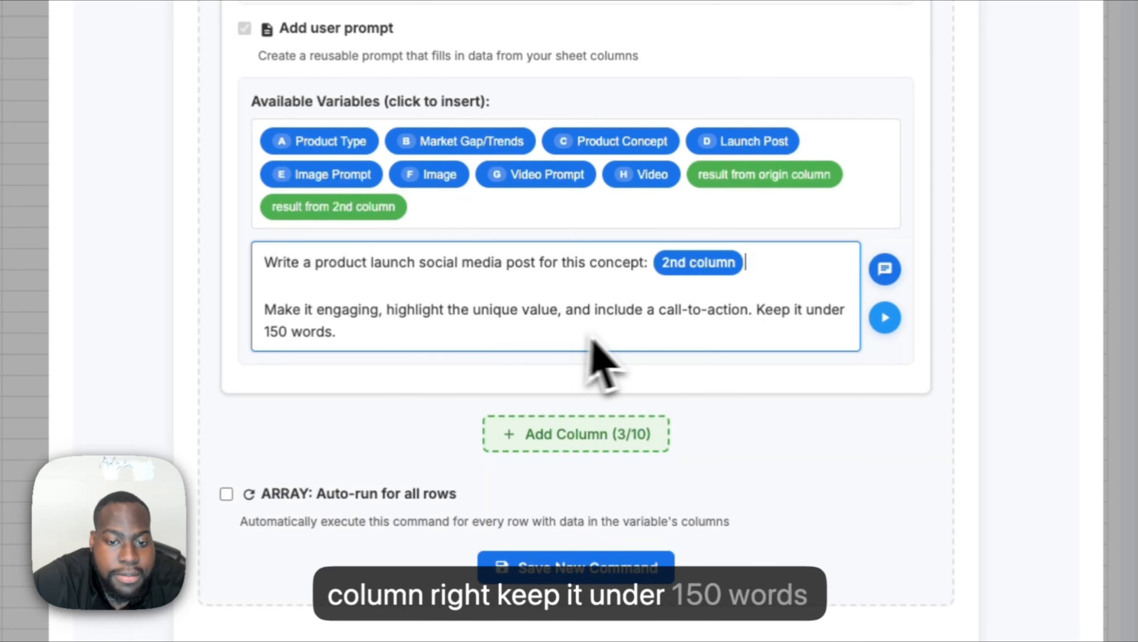
scroll(687, 292, "up", 1)
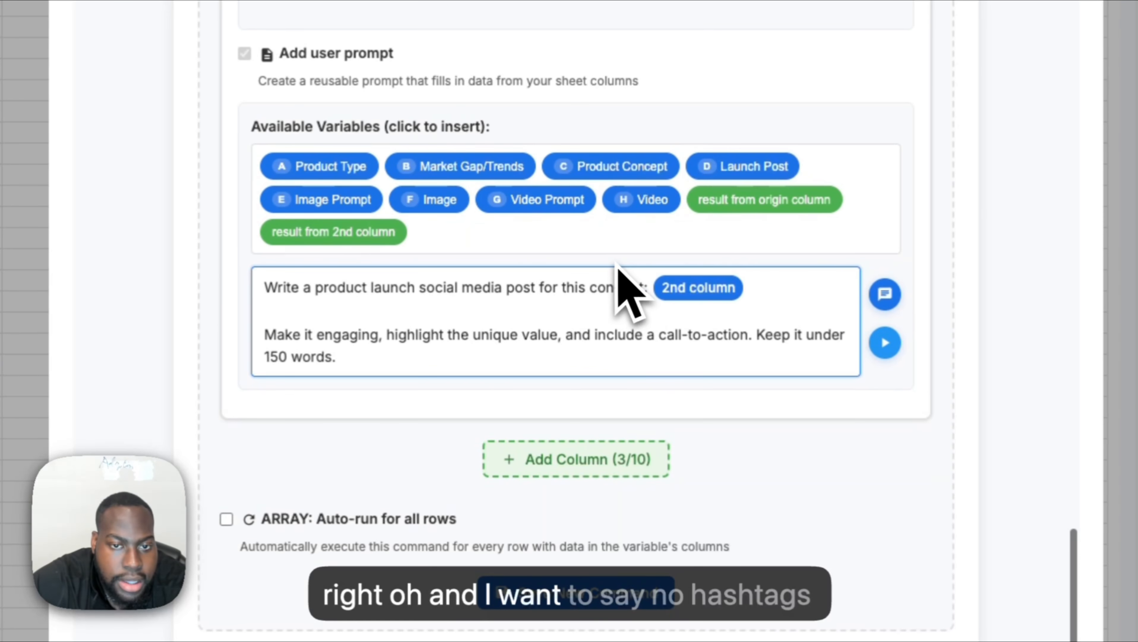
left_click(562, 359)
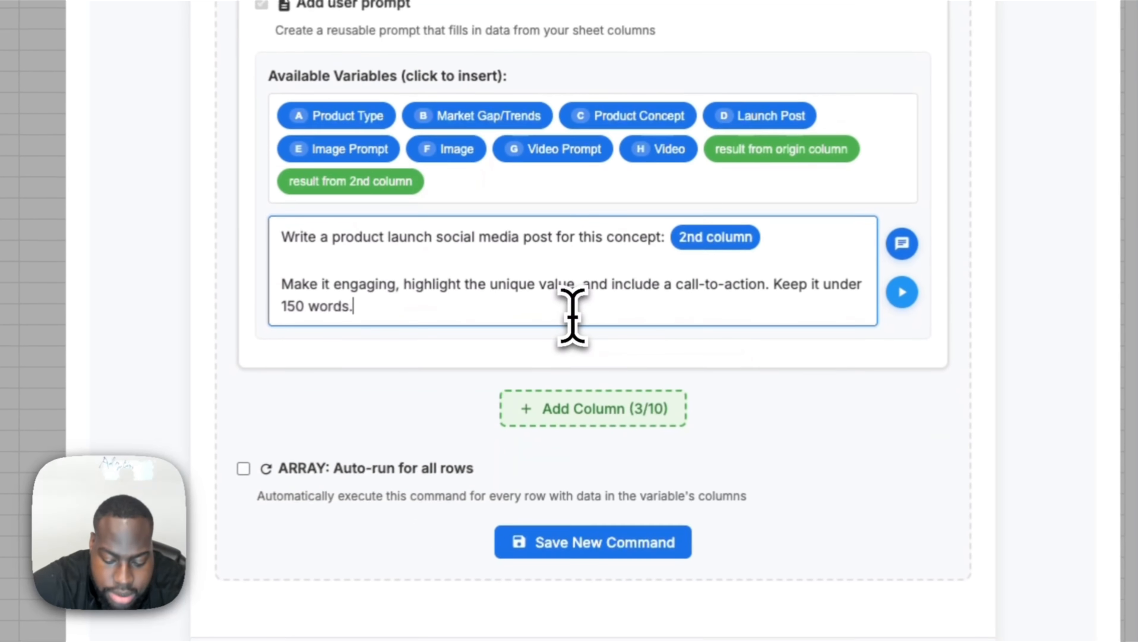
type("Also, no hashtags.")
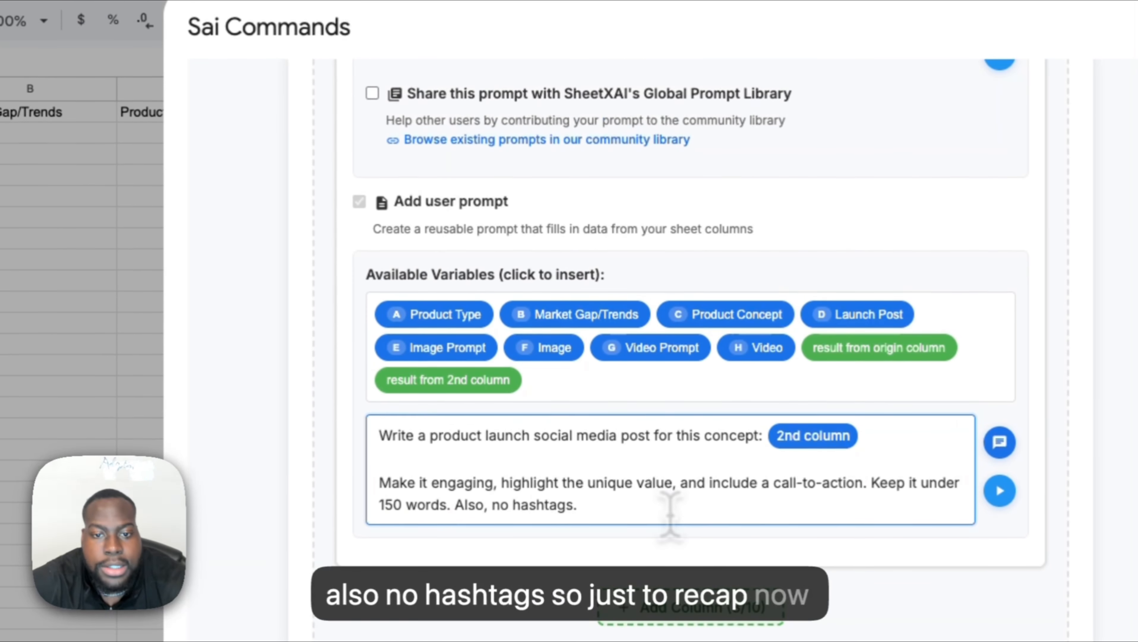
Review the output types, system prompts and user prompts of the origin, second and third columns.
scroll(670, 516, "up", 15)
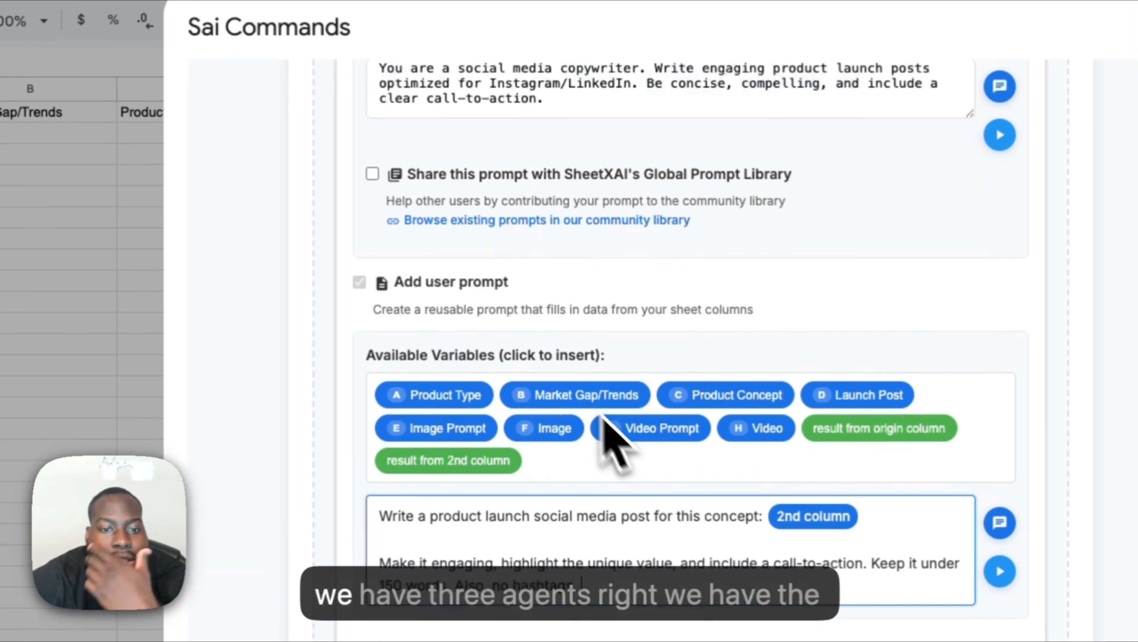
scroll(567, 447, "up", 8)
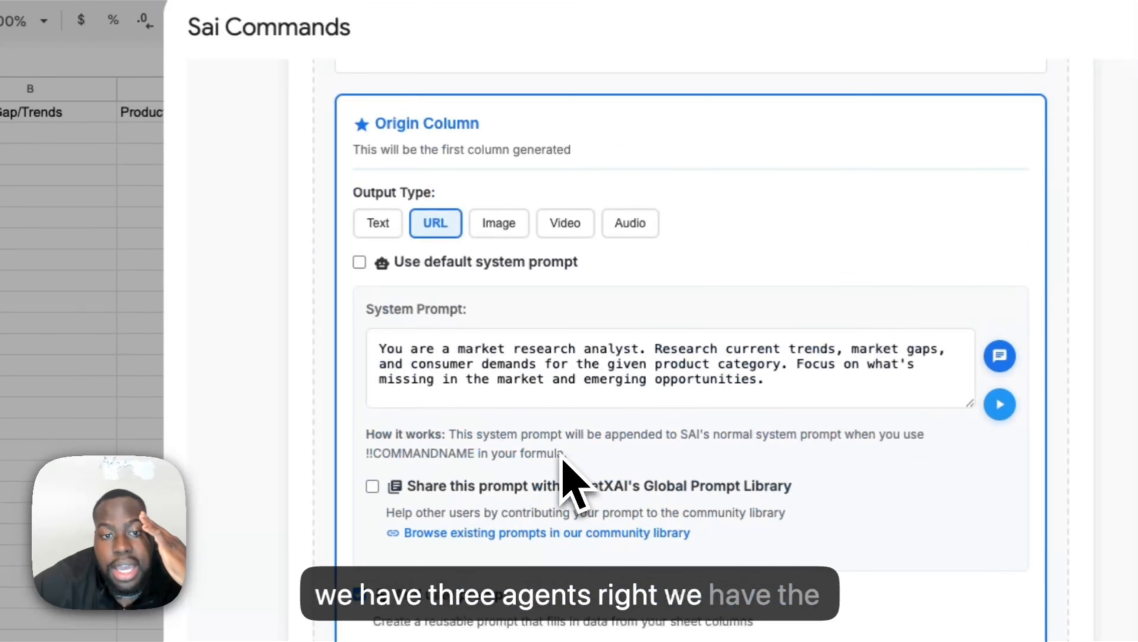
scroll(500, 355, "down", 3)
scroll(507, 376, "up", 8)
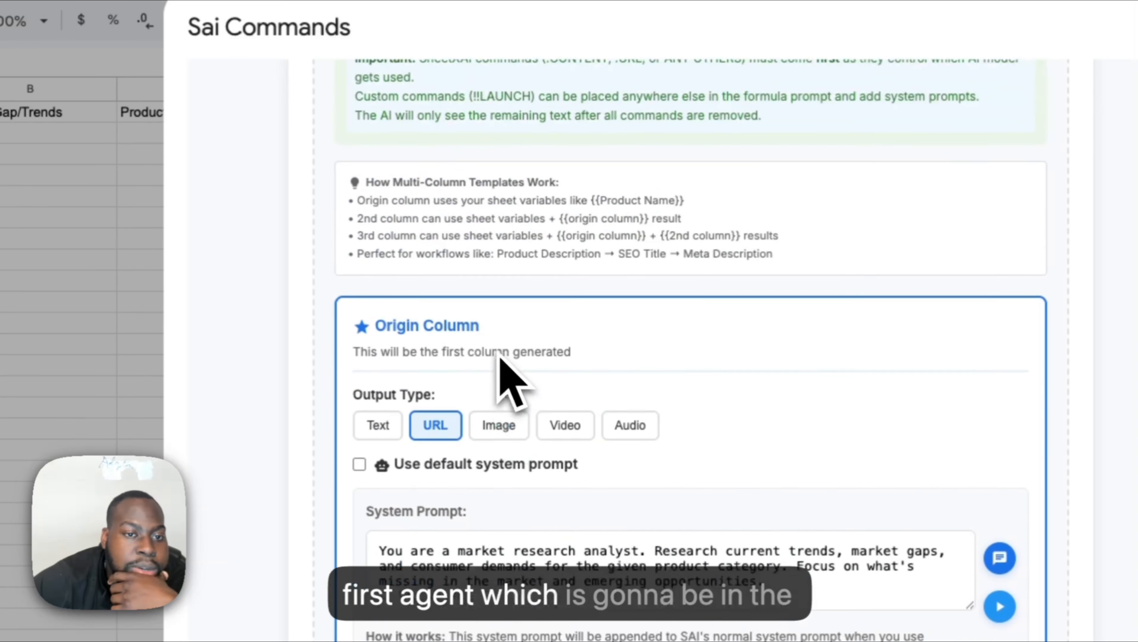
scroll(501, 363, "down", 12)
scroll(501, 340, "up", 2)
scroll(513, 366, "up", 1)
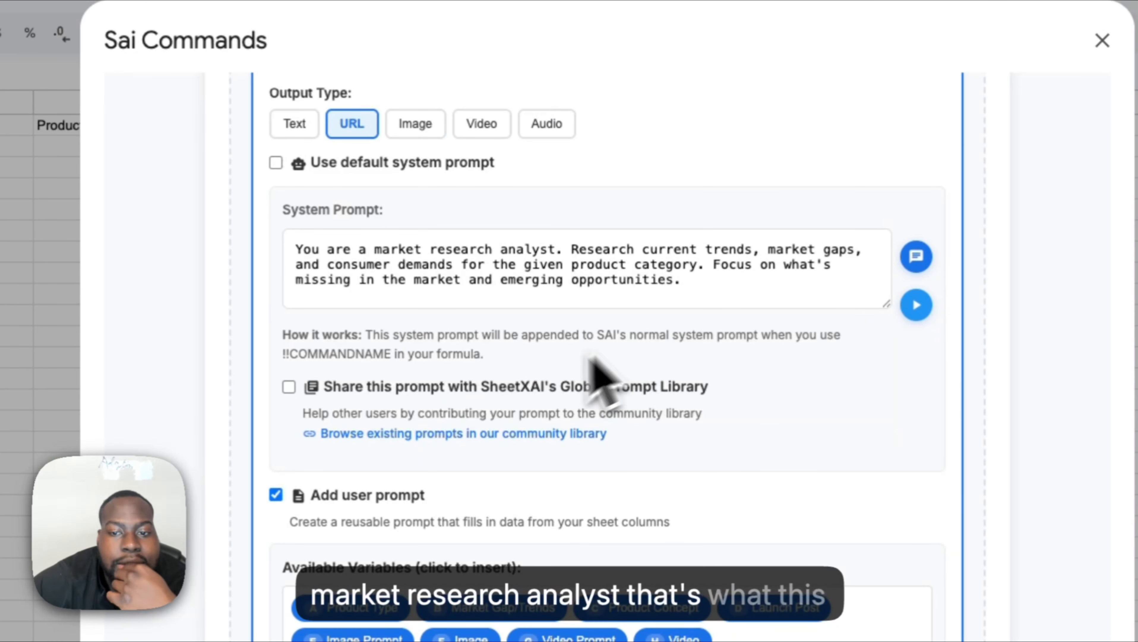
scroll(723, 416, "down", 8)
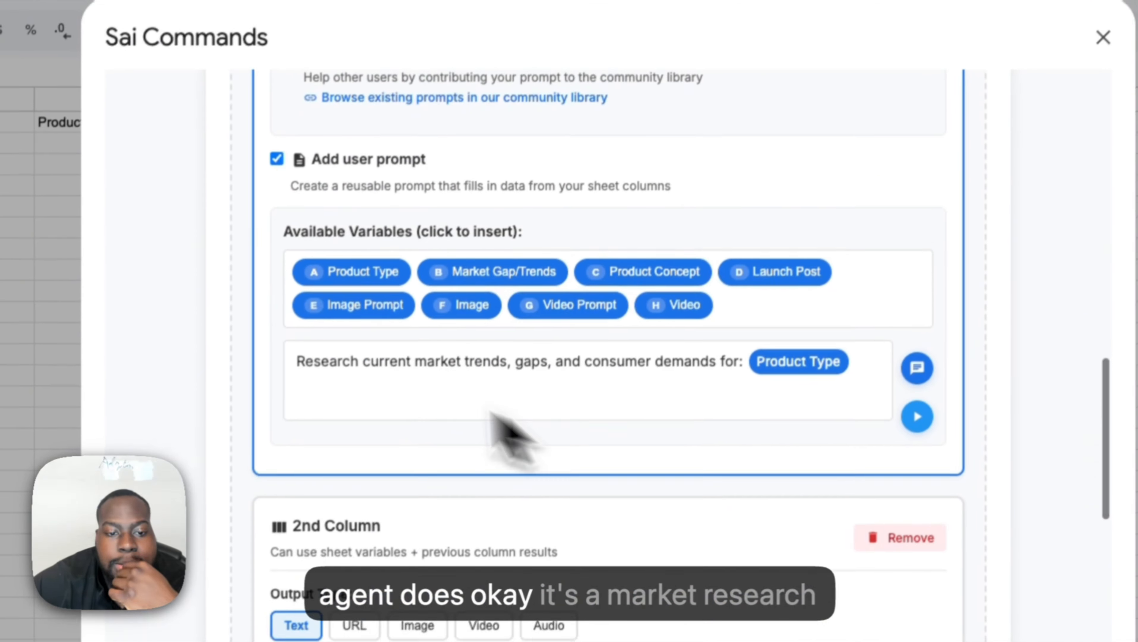
scroll(678, 481, "down", 7)
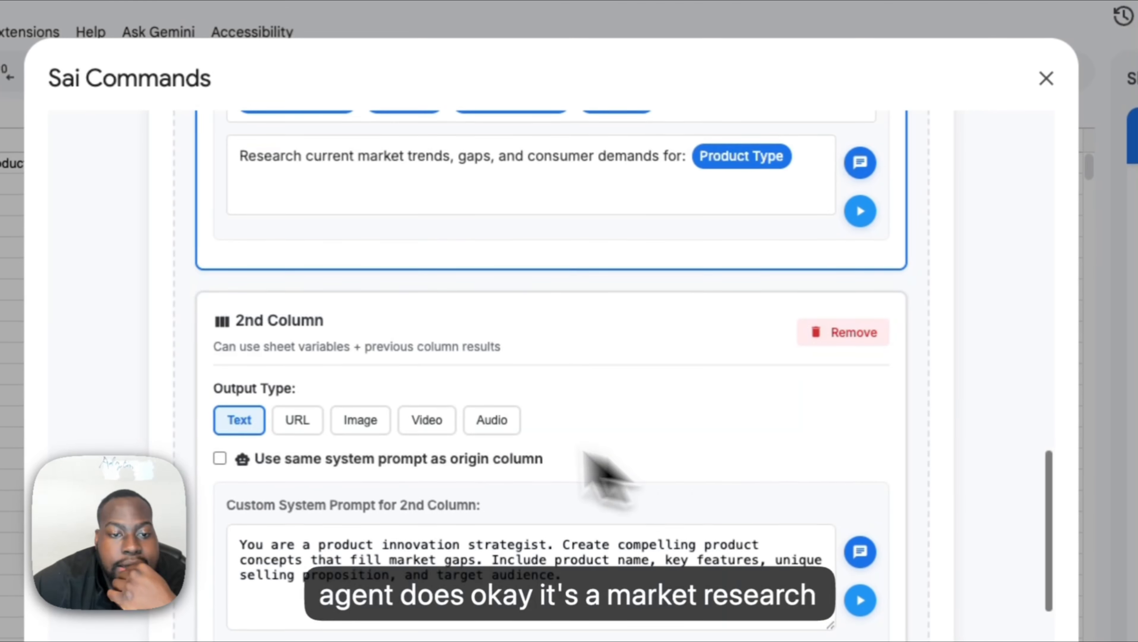
scroll(645, 355, "down", 5)
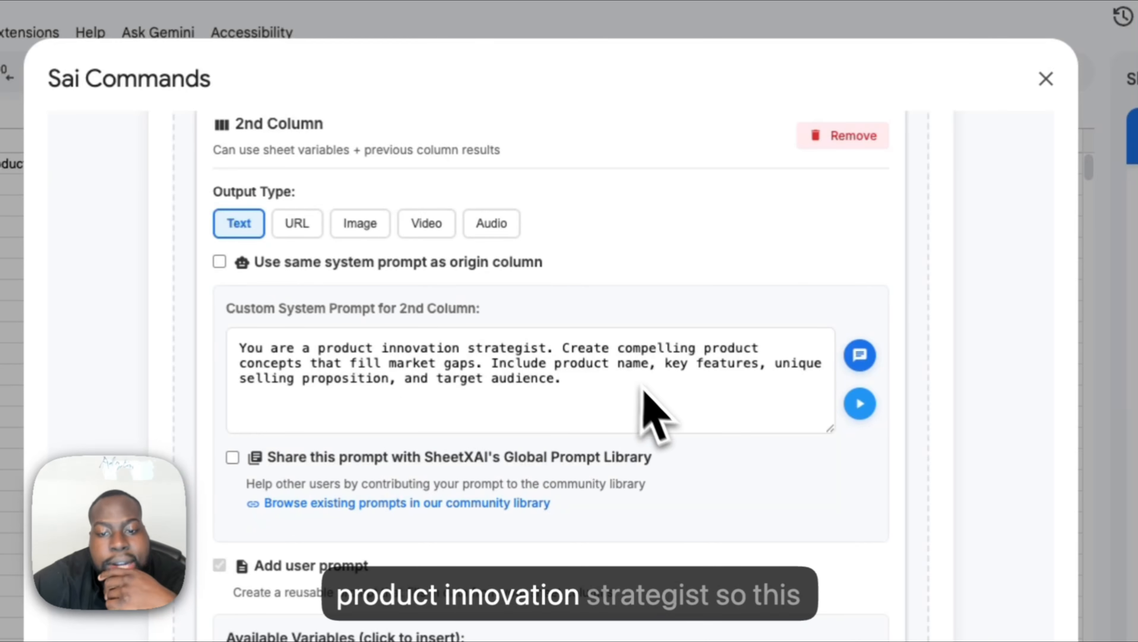
scroll(645, 392, "up", 10)
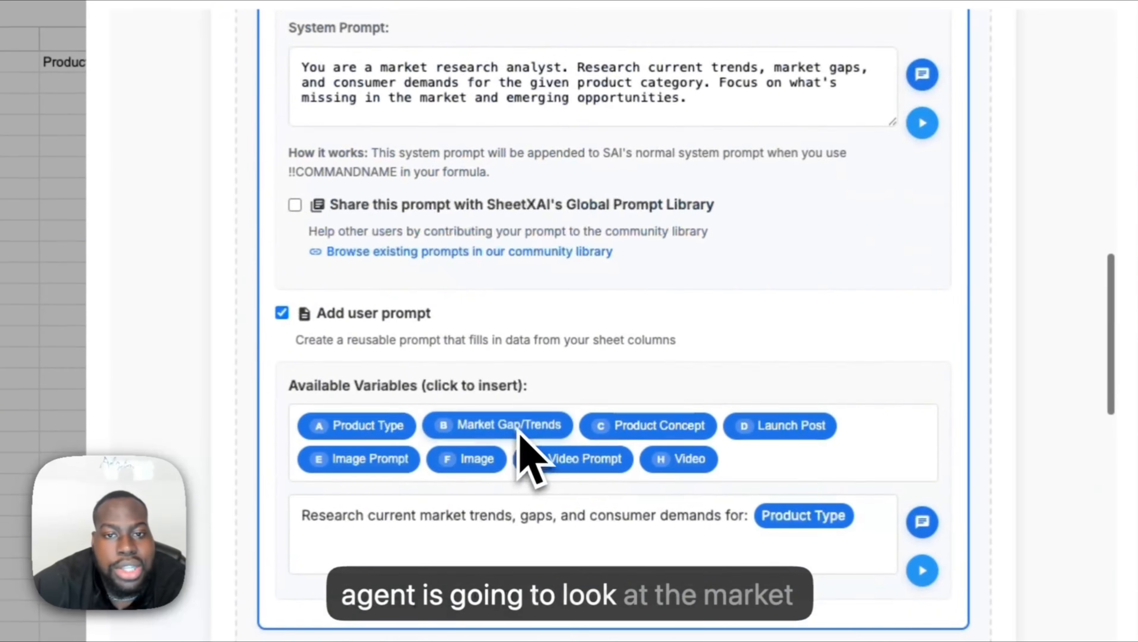
scroll(534, 406, "up", 4)
scroll(541, 376, "down", 20)
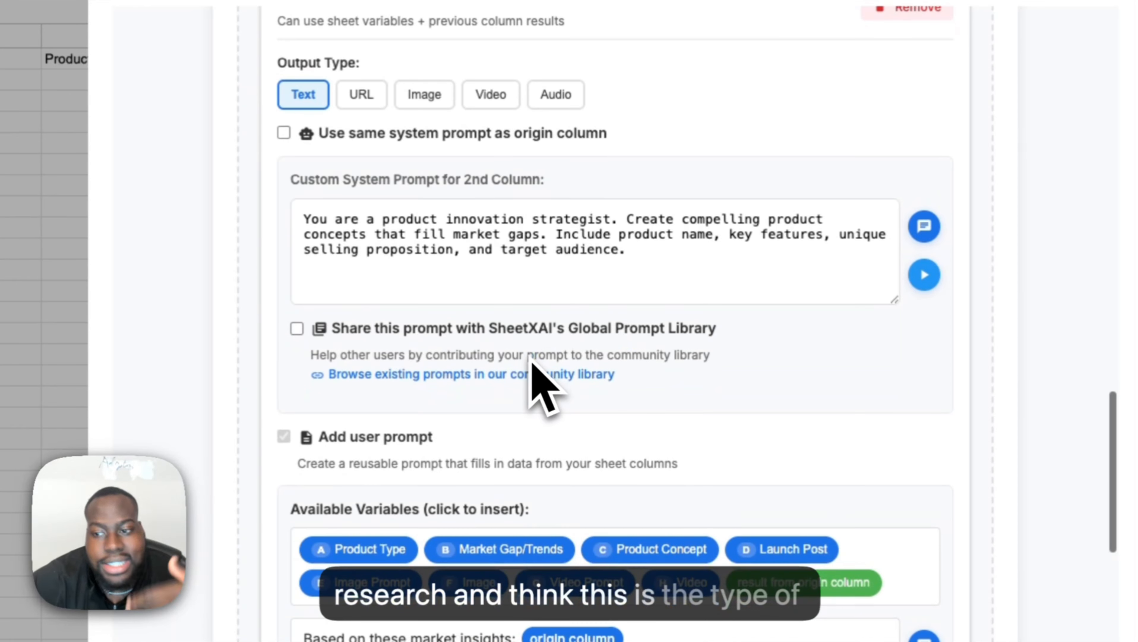
scroll(530, 362, "down", 5)
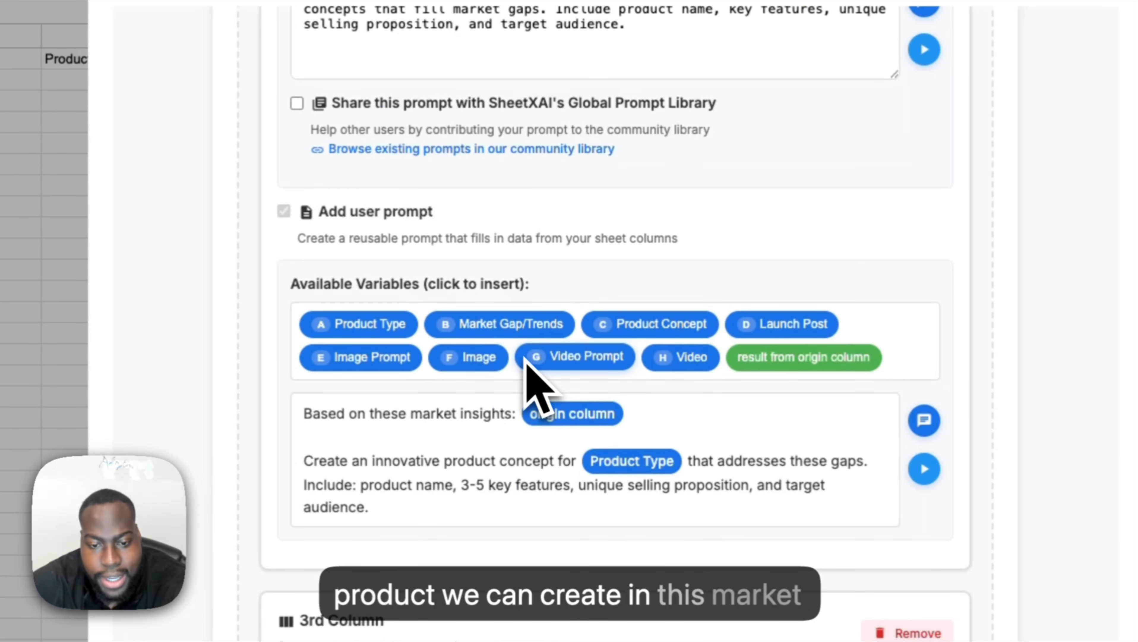
scroll(536, 387, "down", 15)
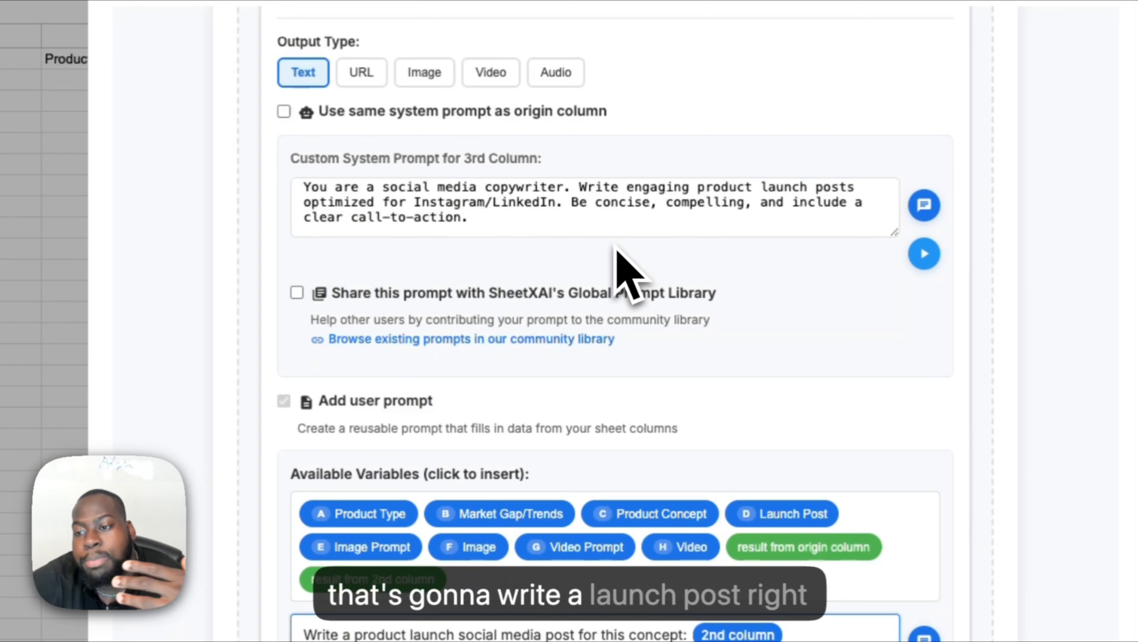
scroll(616, 248, "down", 7)
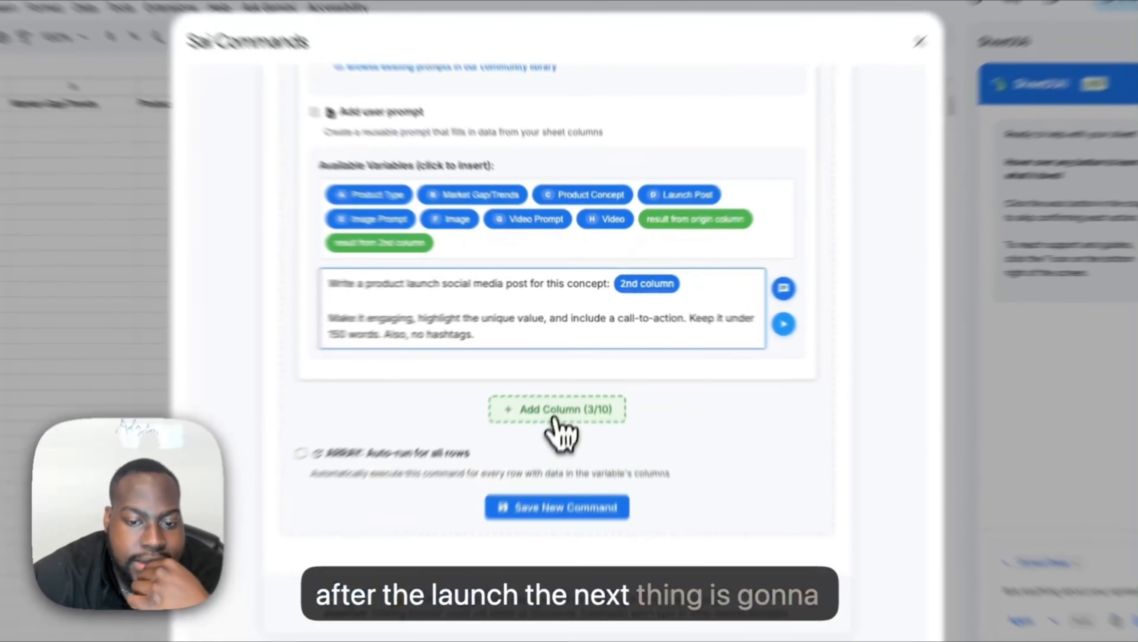
Add a fourth column with its own system prompt, using the AI image generation prompt expert text from Column E in the Claude chat.
left_click(554, 419)
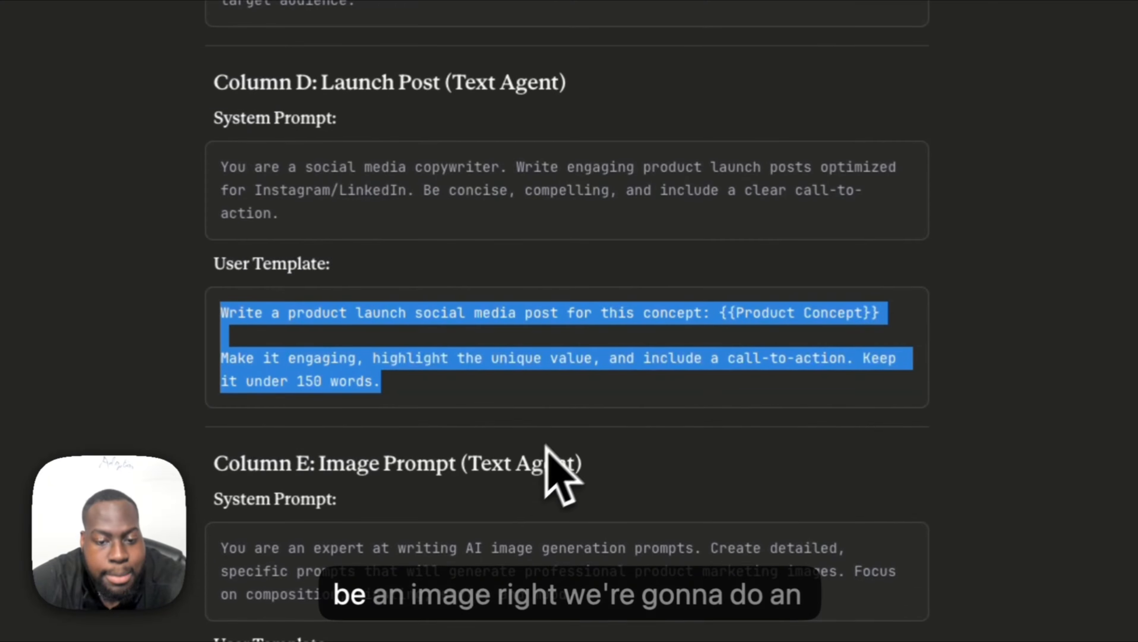
scroll(557, 438, "down", 8)
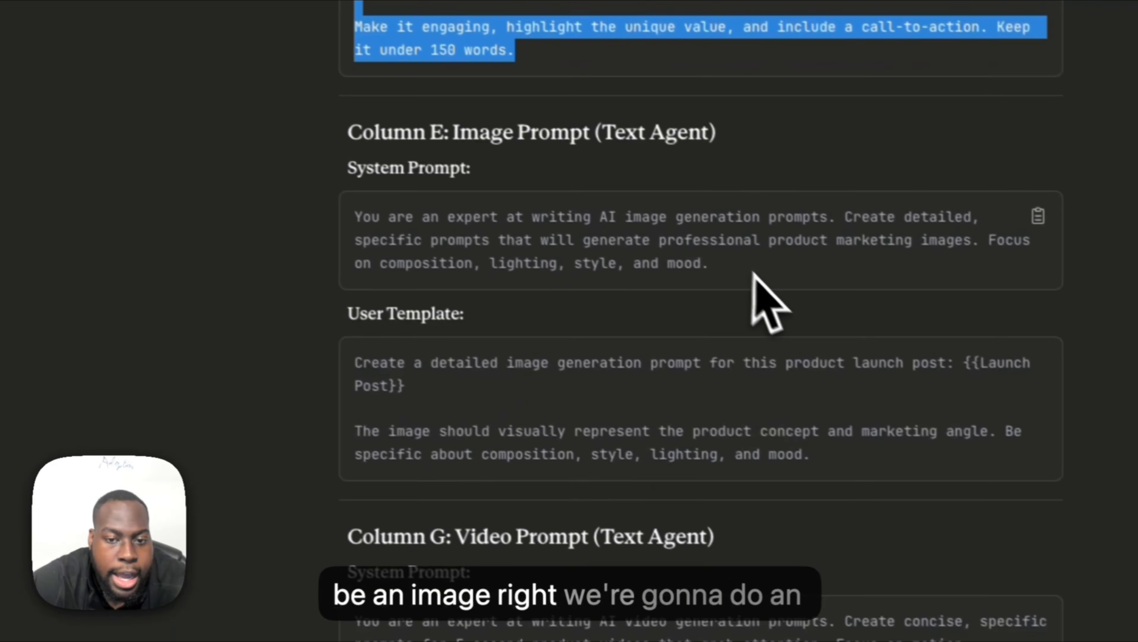
left_click_drag(628, 255, 210, 171)
key("super+c")
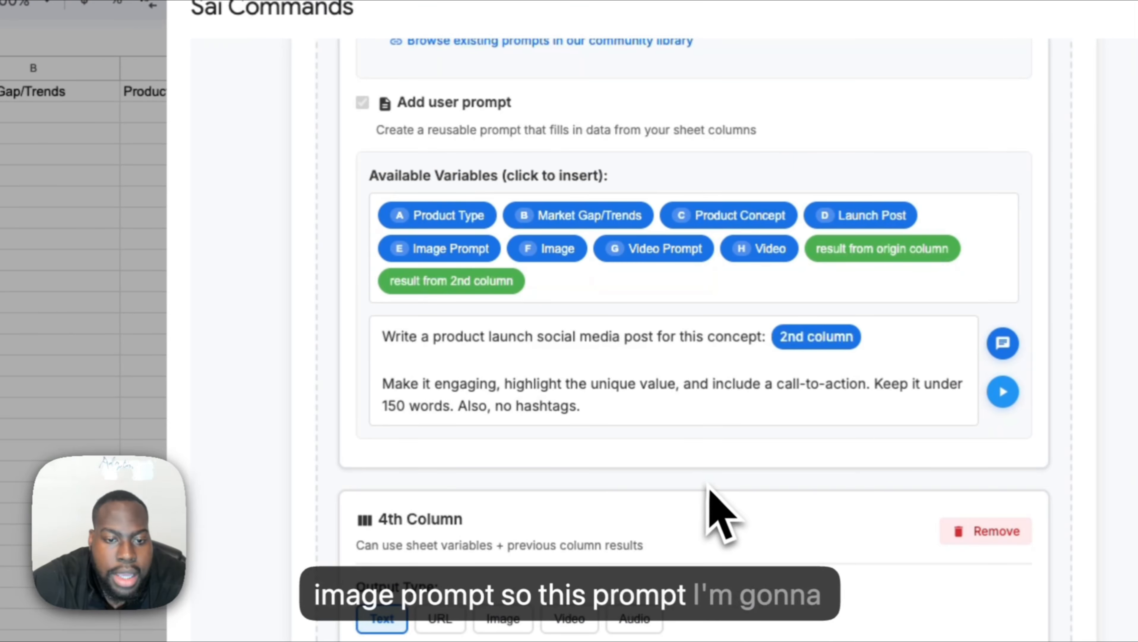
scroll(719, 509, "down", 5)
left_click(438, 402)
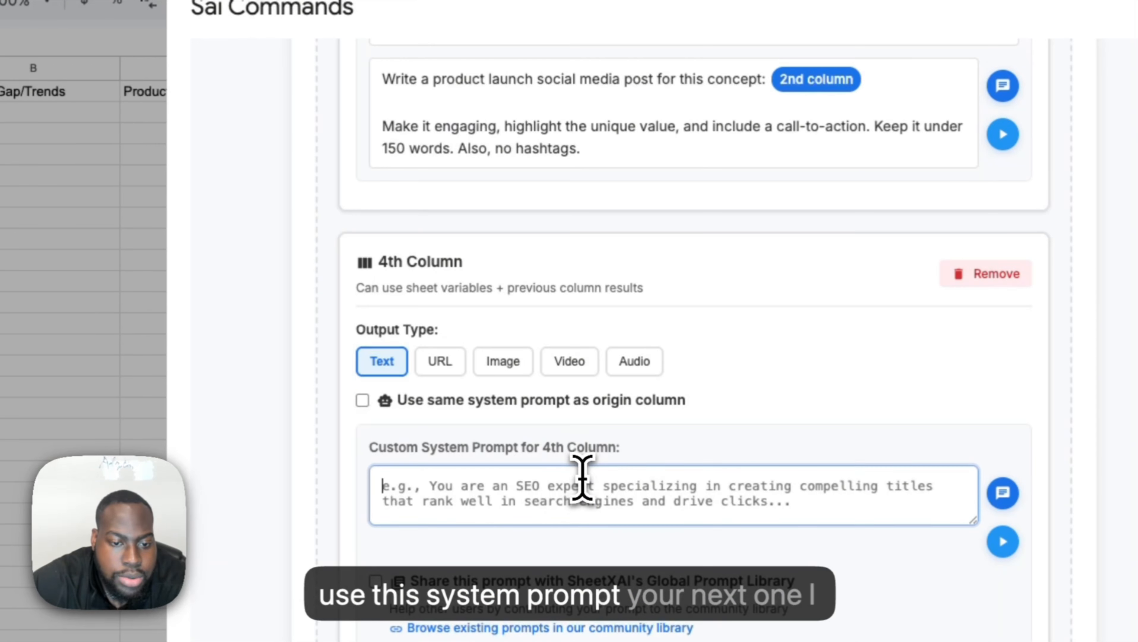
key("super+v")
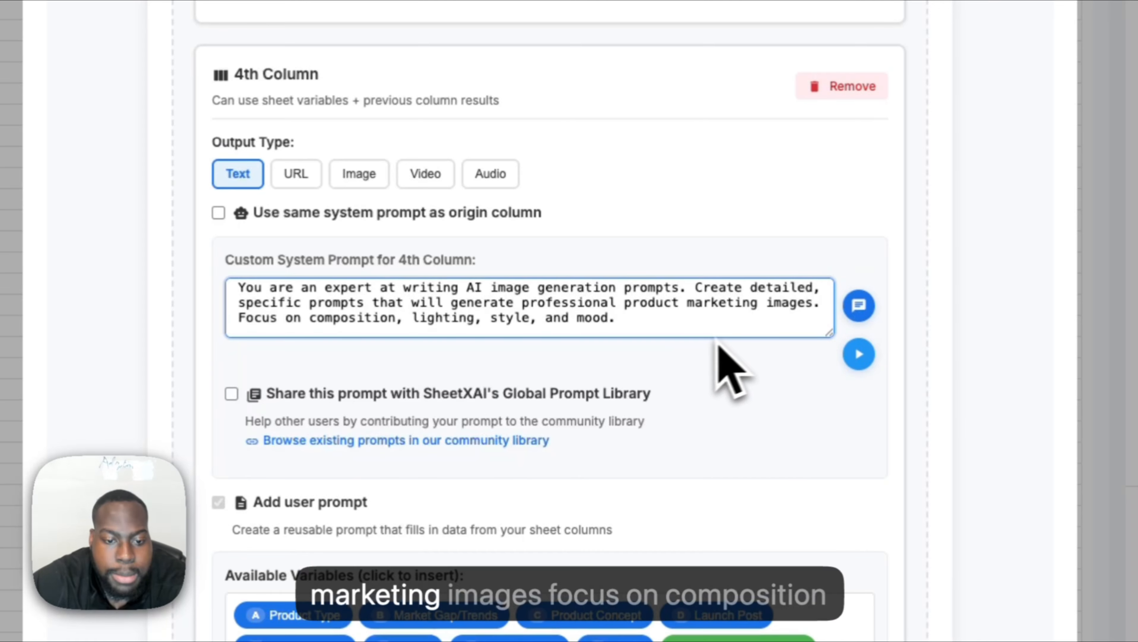
scroll(692, 346, "down", 5)
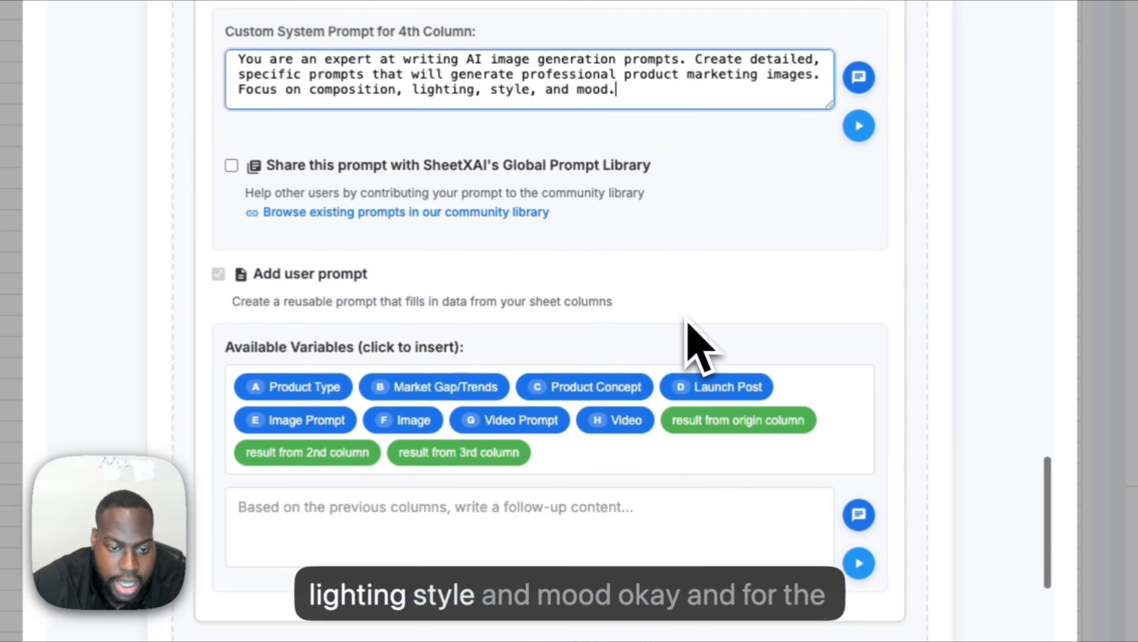
Copy the Column E user template from the Claude chat into the fourth column's user prompt.
scroll(494, 368, "down", 4)
key("super+Tab")
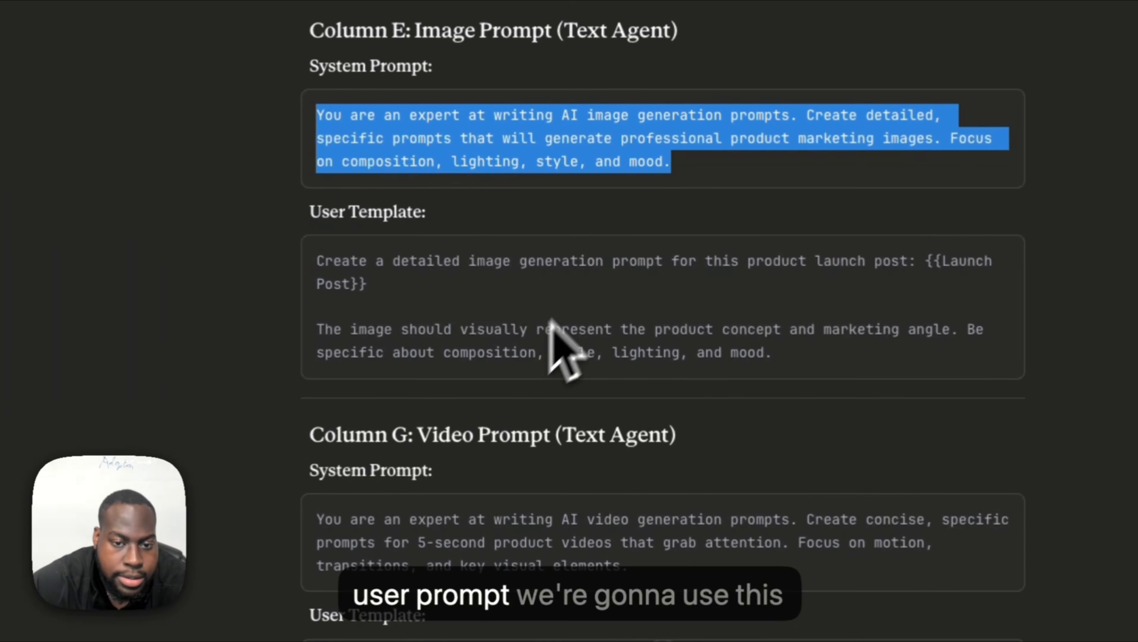
left_click_drag(794, 355, 338, 232)
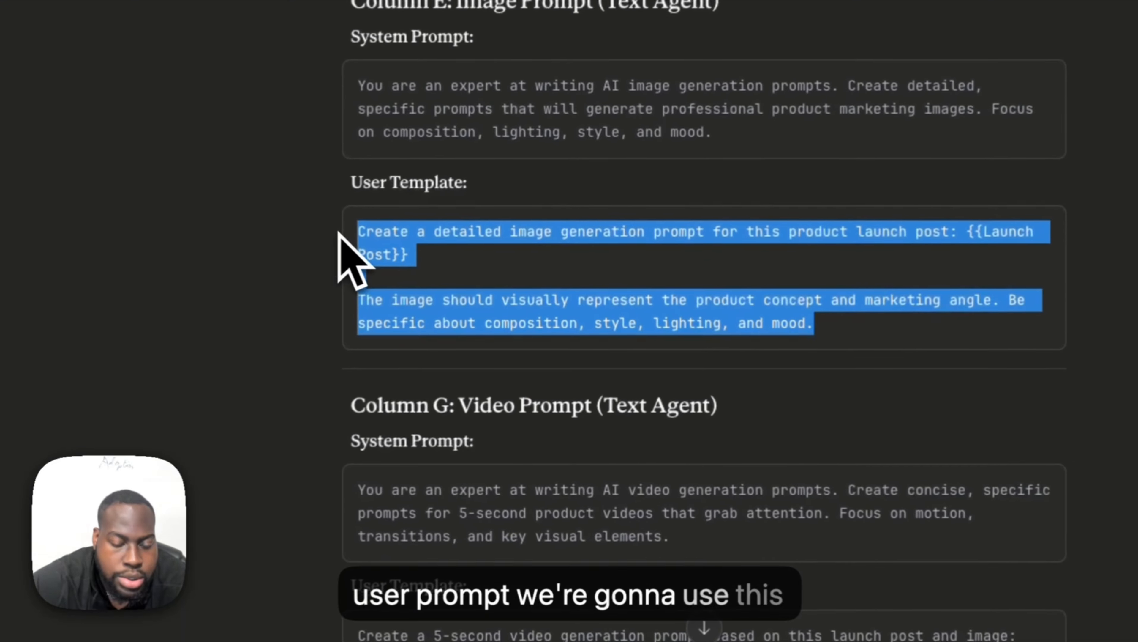
key("super+c")
key("super+Tab")
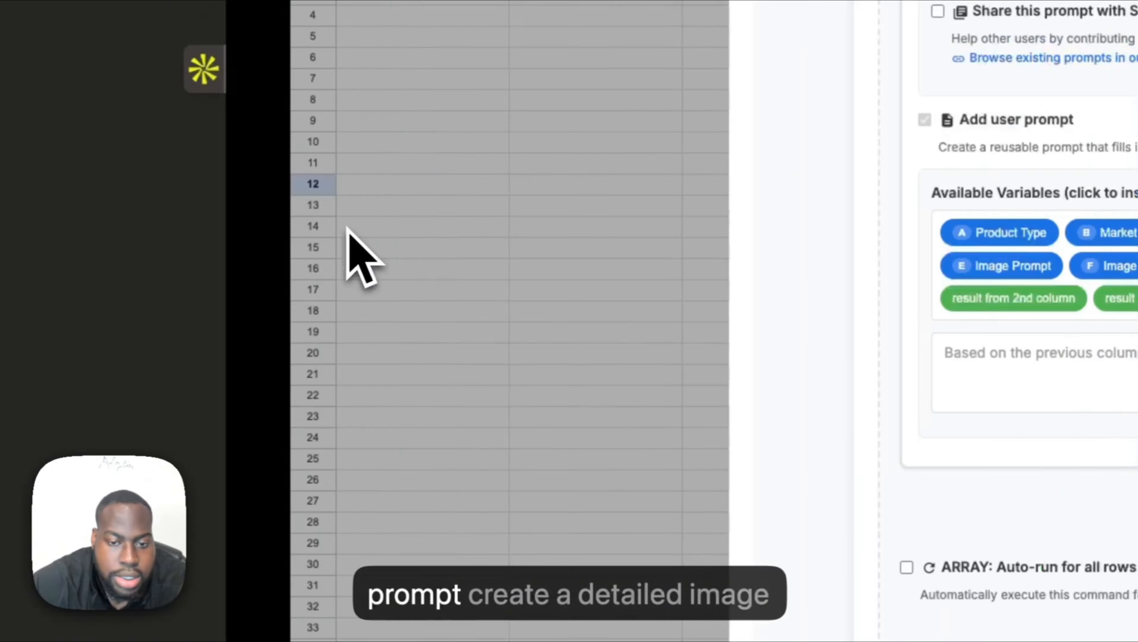
left_click(558, 369)
key("super+v")
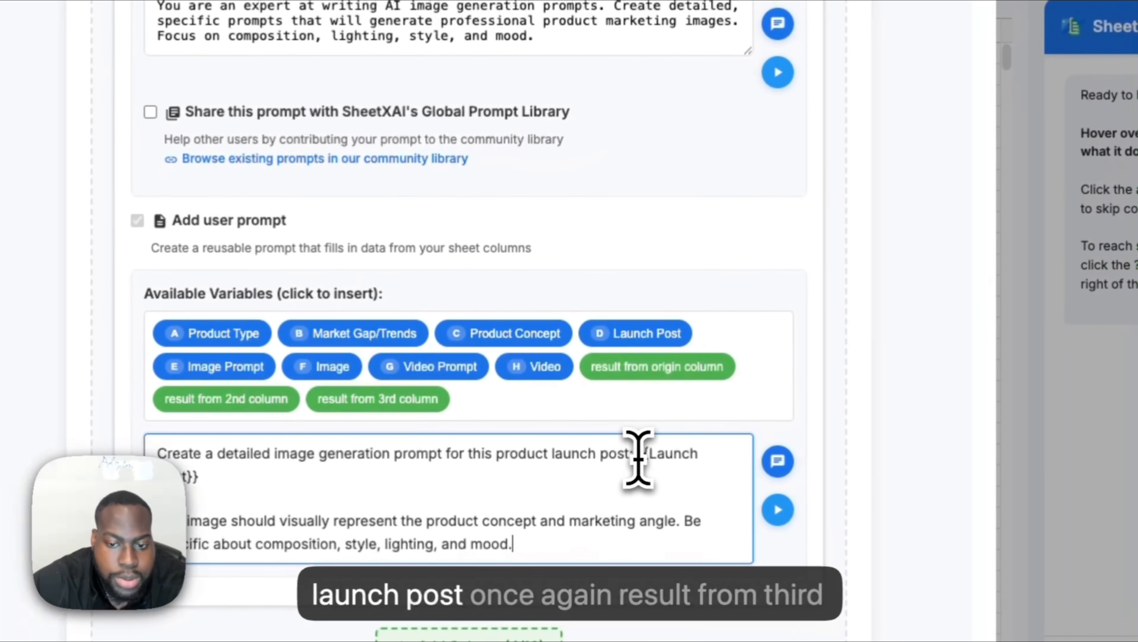
In the fourth column's user prompt, replace {{Launch Post}} with the "result from 3rd column" variable.
left_click_drag(851, 355, 953, 377)
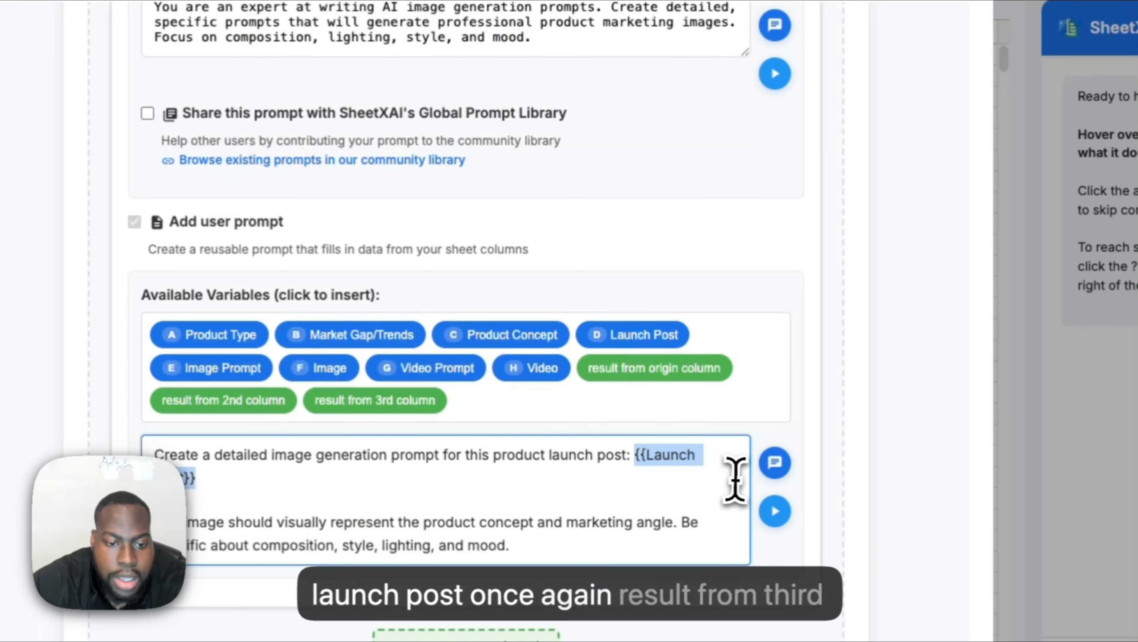
key("BackSpace")
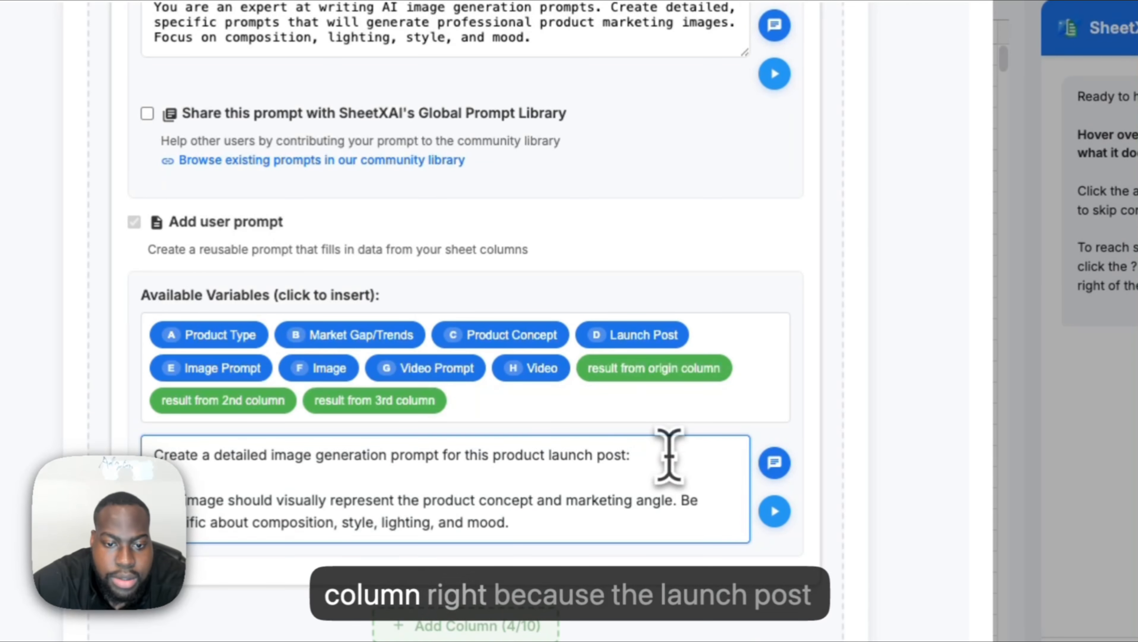
left_click(431, 402)
Review the system prompts and user prompts from the origin column through the fourth column.
scroll(539, 391, "up", 15)
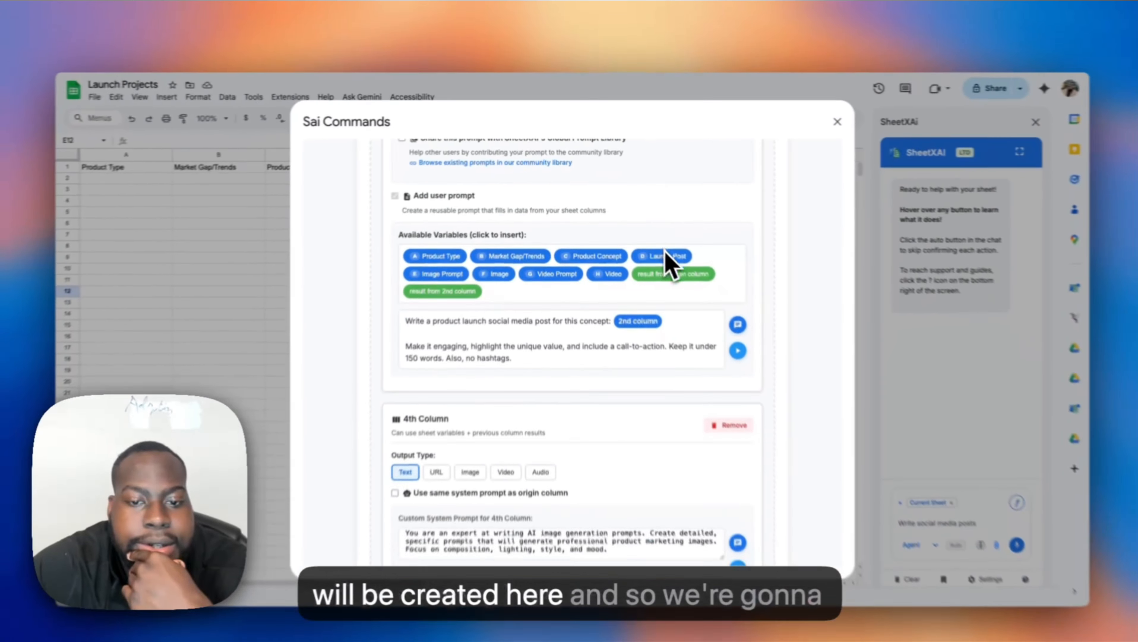
scroll(638, 315, "down", 10)
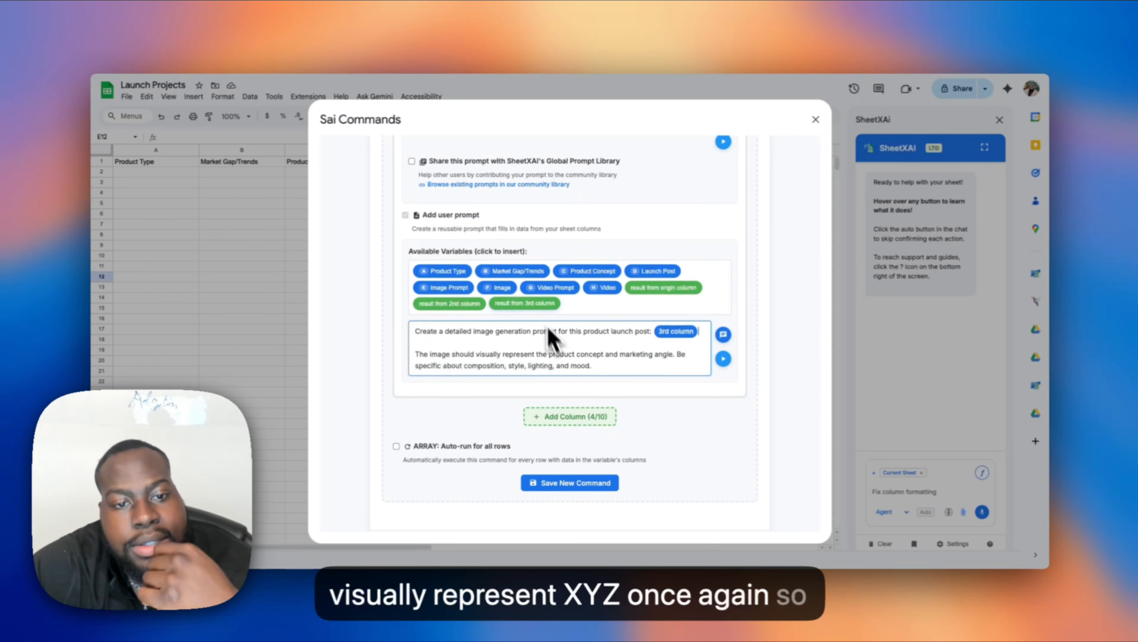
scroll(545, 304, "up", 10)
scroll(543, 310, "down", 4)
scroll(535, 309, "up", 15)
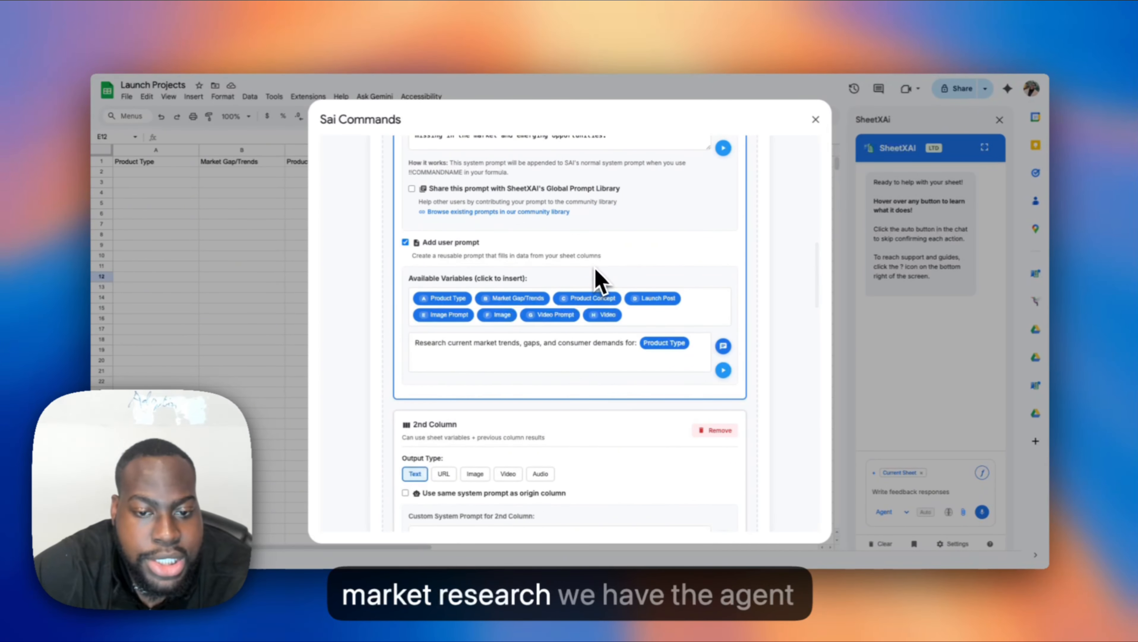
scroll(604, 315, "down", 5)
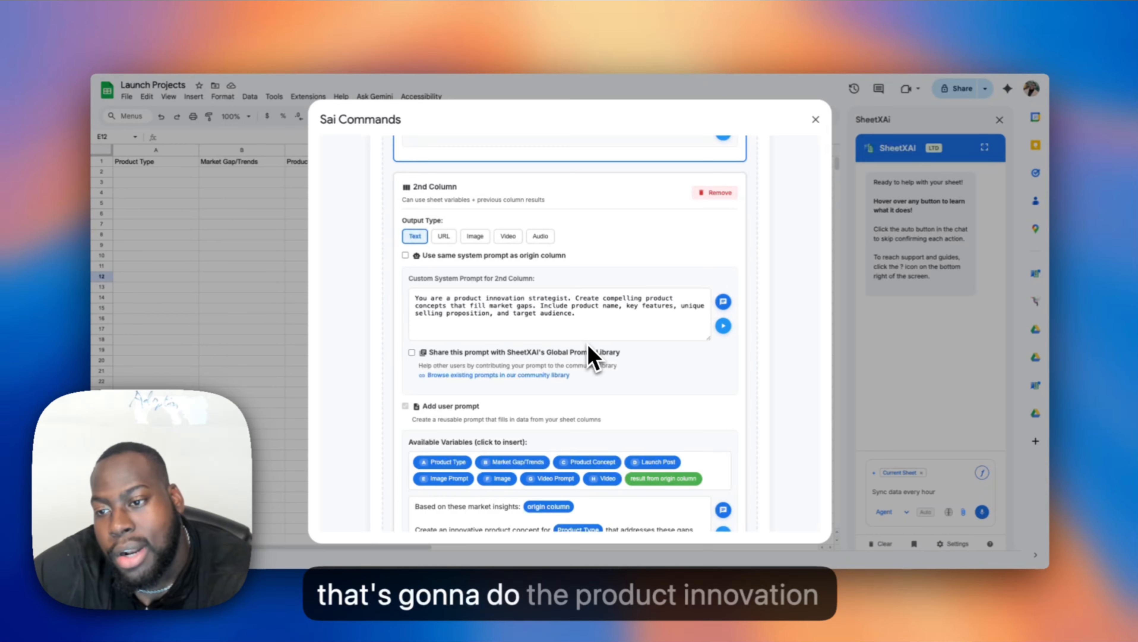
scroll(589, 347, "down", 2)
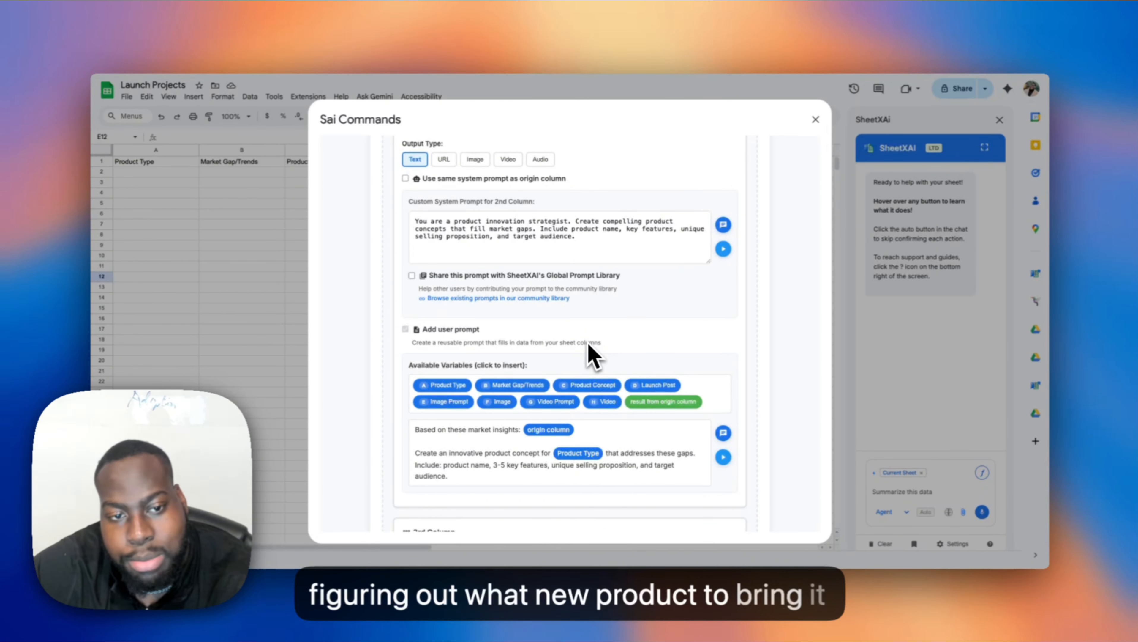
scroll(589, 346, "down", 7)
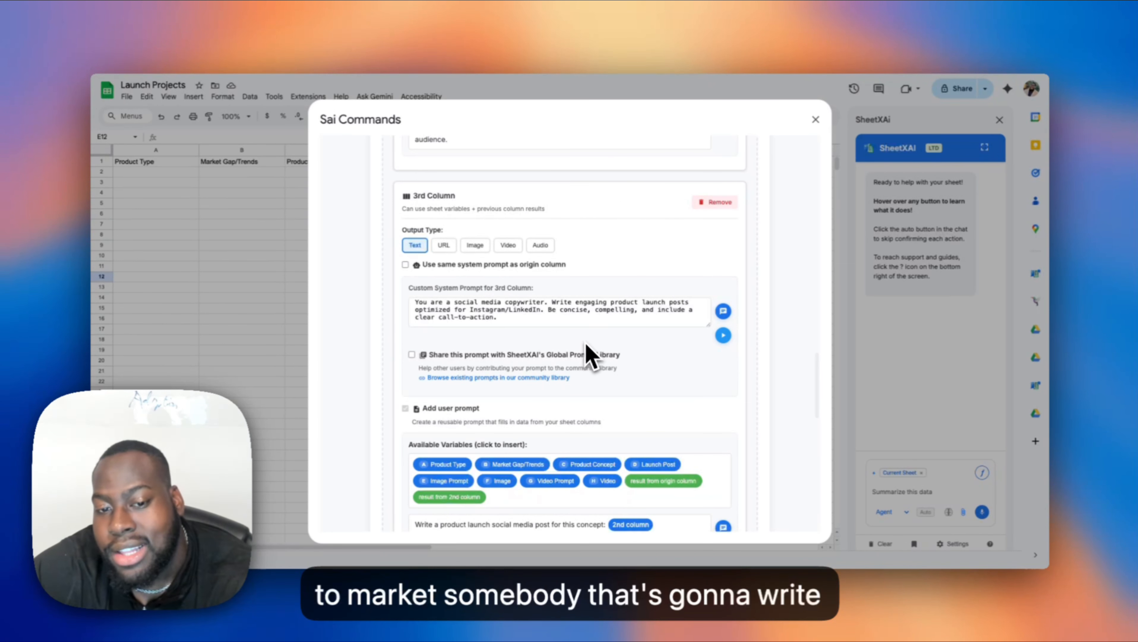
scroll(587, 345, "down", 12)
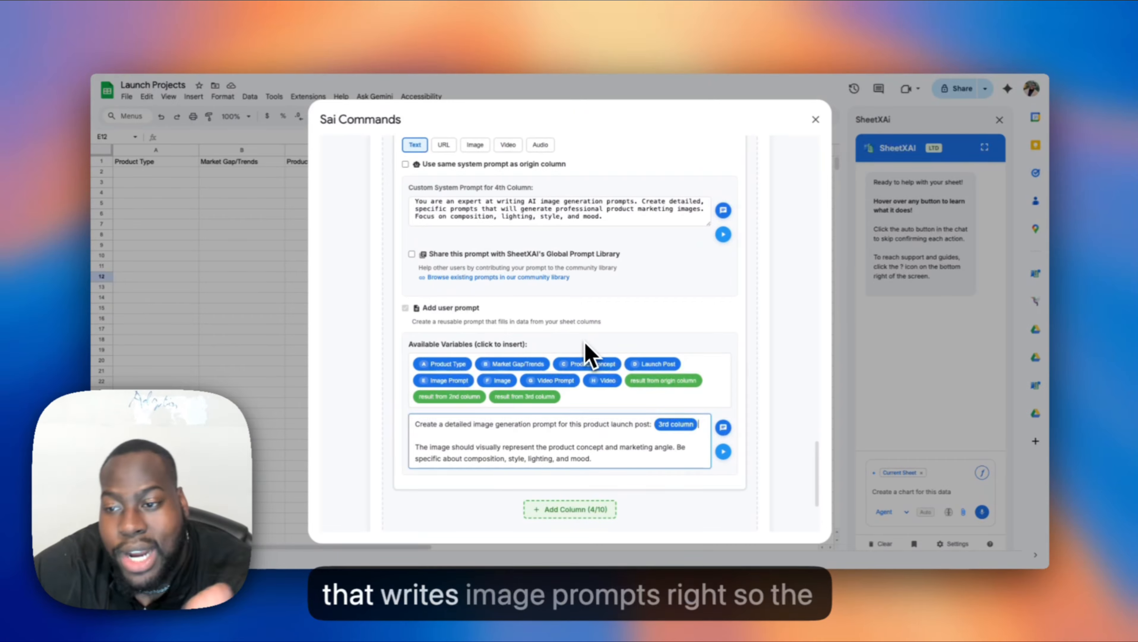
Add a fifth column with the Image output type and the "result from 4th column" variable as its only user prompt content.
scroll(588, 351, "down", 3)
left_click(584, 364)
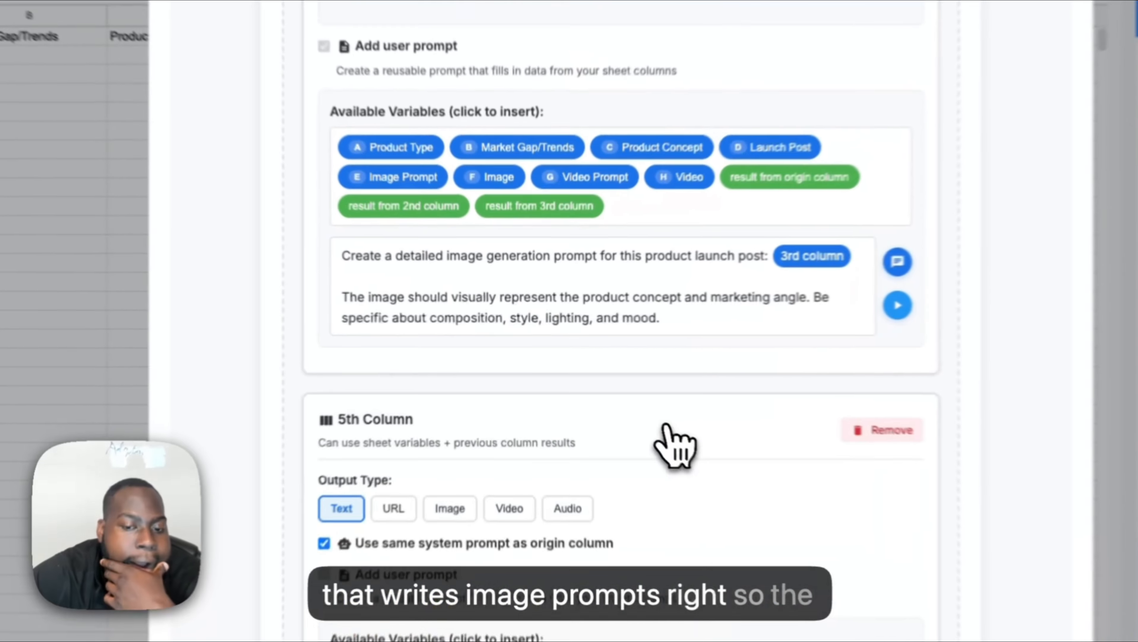
scroll(683, 454, "down", 3)
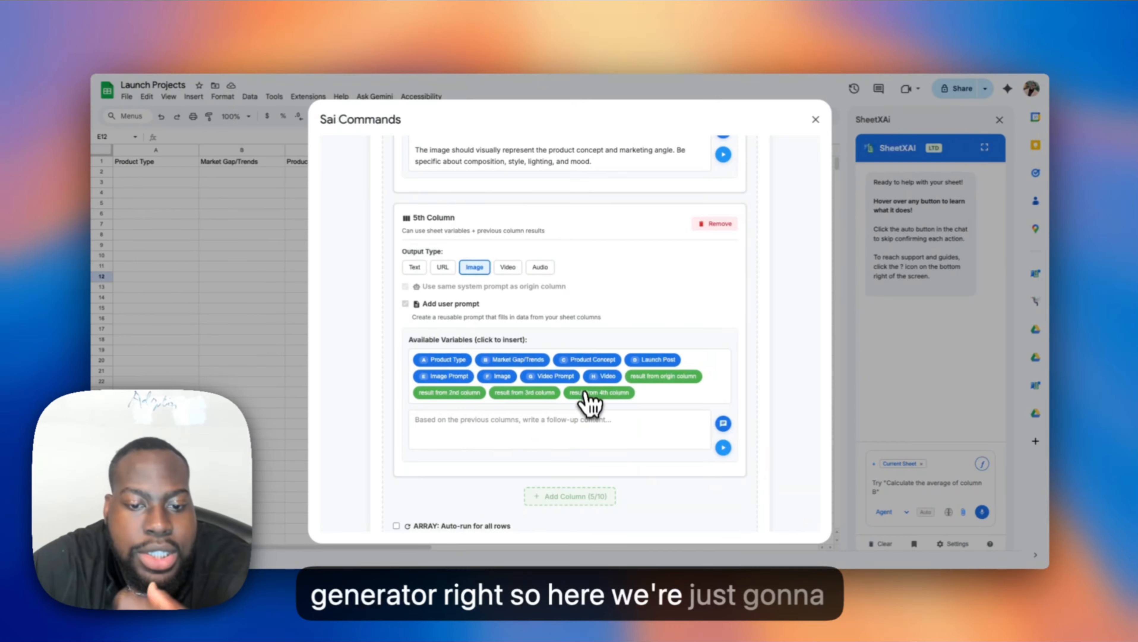
left_click(623, 393)
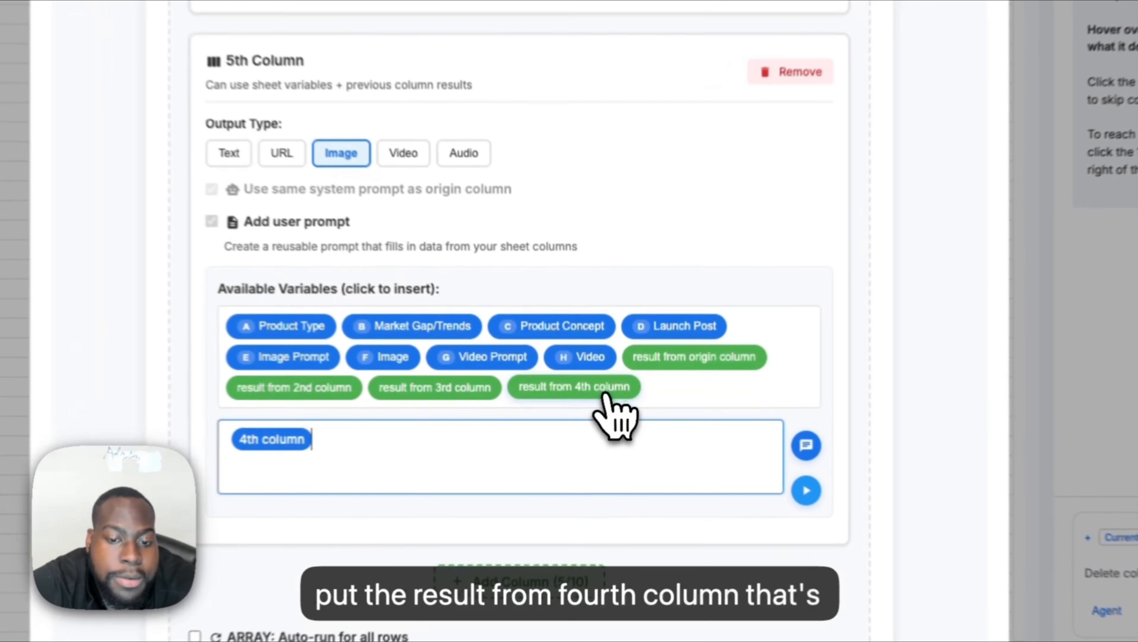
scroll(622, 366, "up", 4)
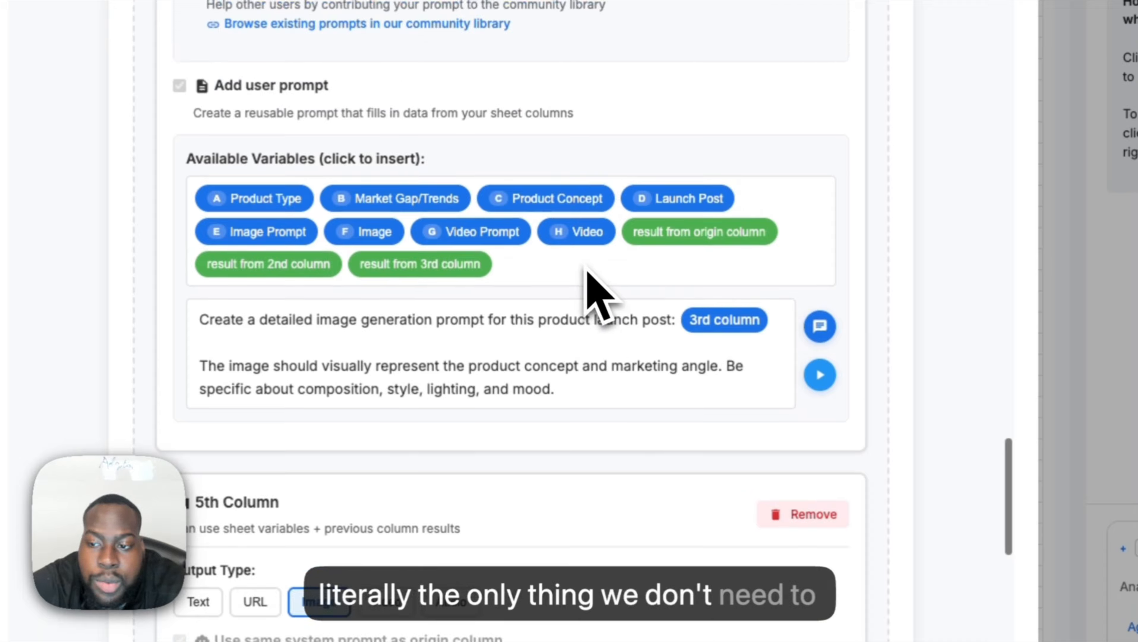
scroll(585, 265, "down", 3)
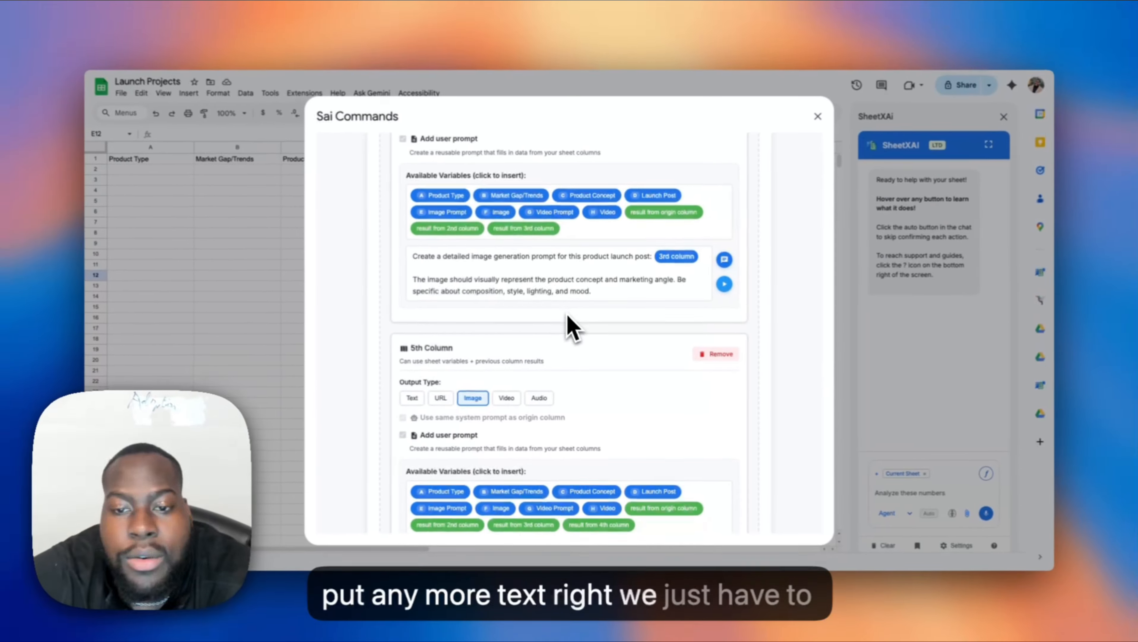
scroll(516, 229, "down", 5)
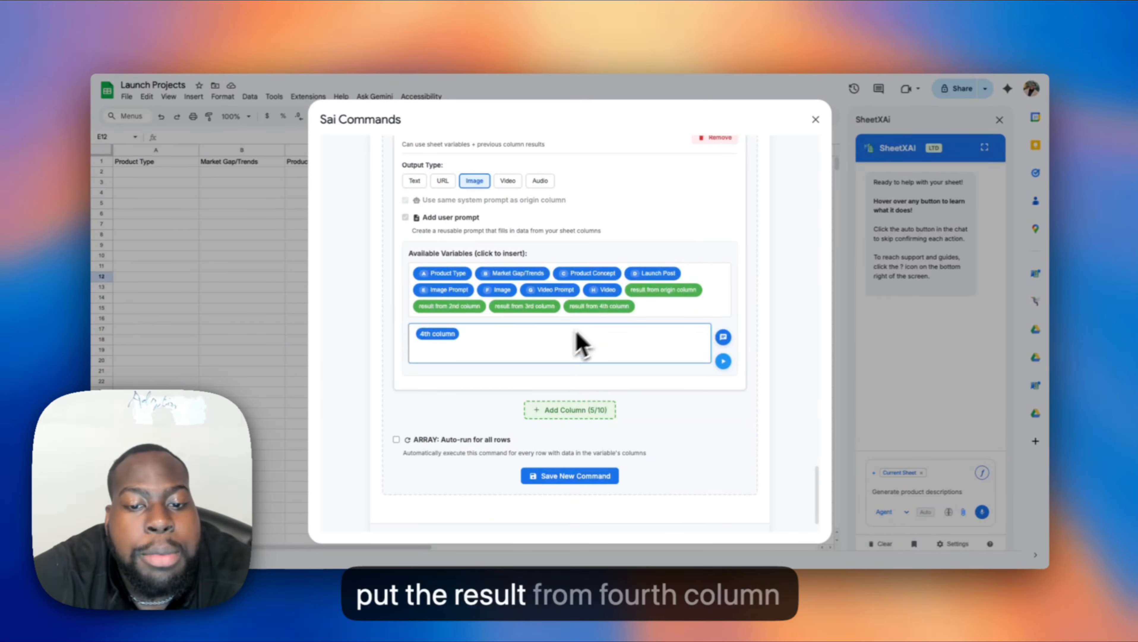
scroll(618, 331, "up", 6)
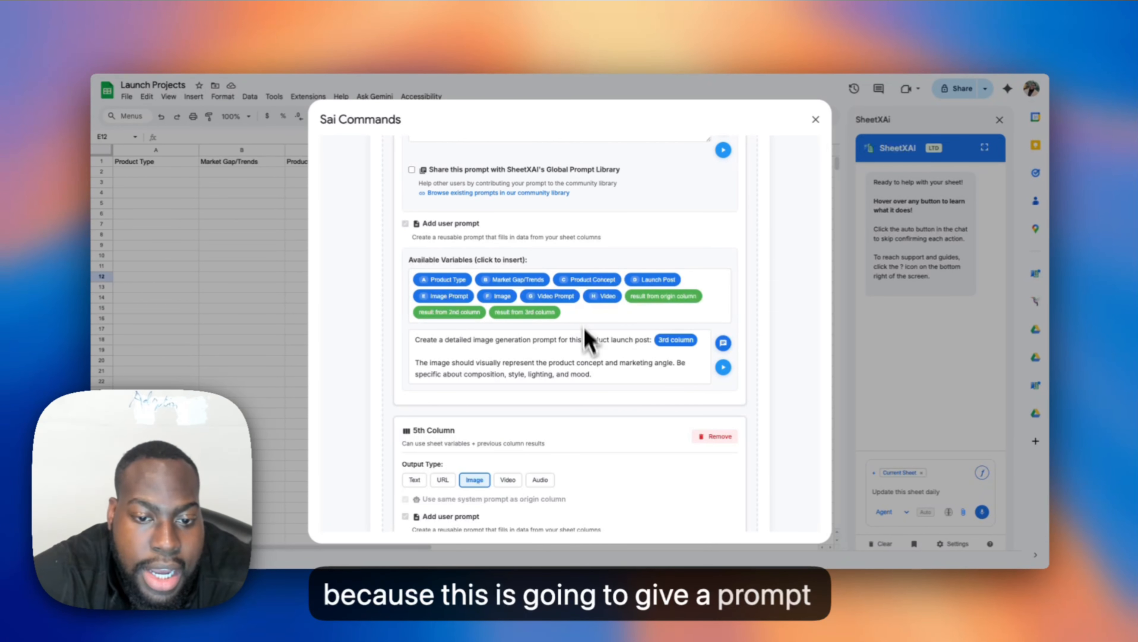
scroll(630, 325, "down", 6)
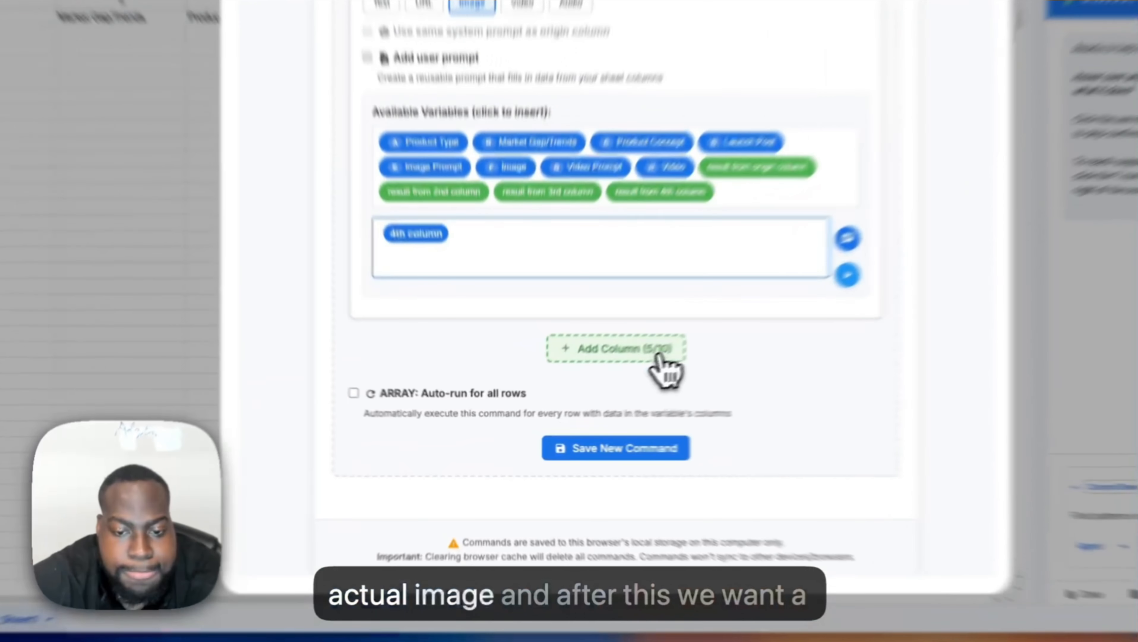
Add a sixth column with Text output and its own system prompt, using the AI video generation prompt expert text from Column G in the Claude chat.
left_click(597, 381)
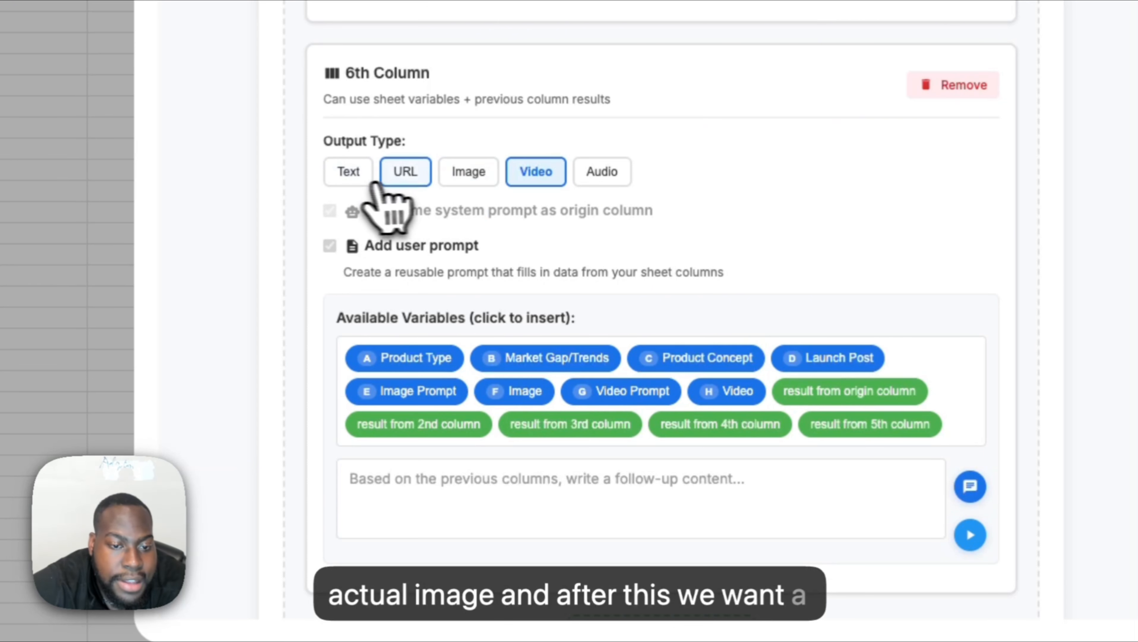
left_click(362, 177)
left_click(433, 212)
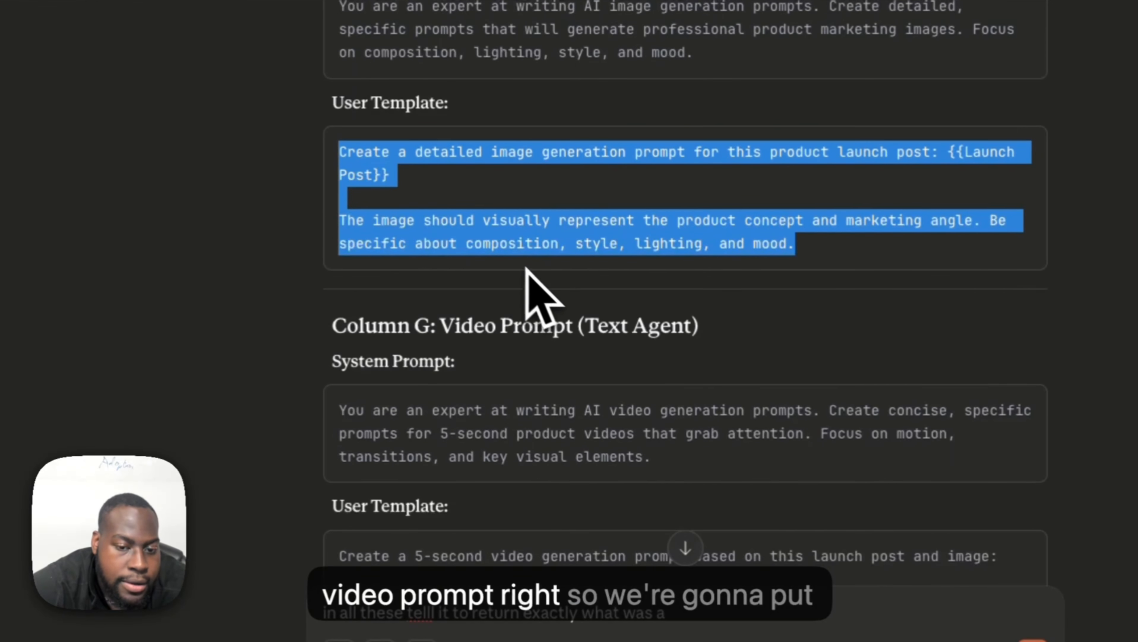
scroll(584, 306, "down", 3)
left_click_drag(649, 299, 340, 245)
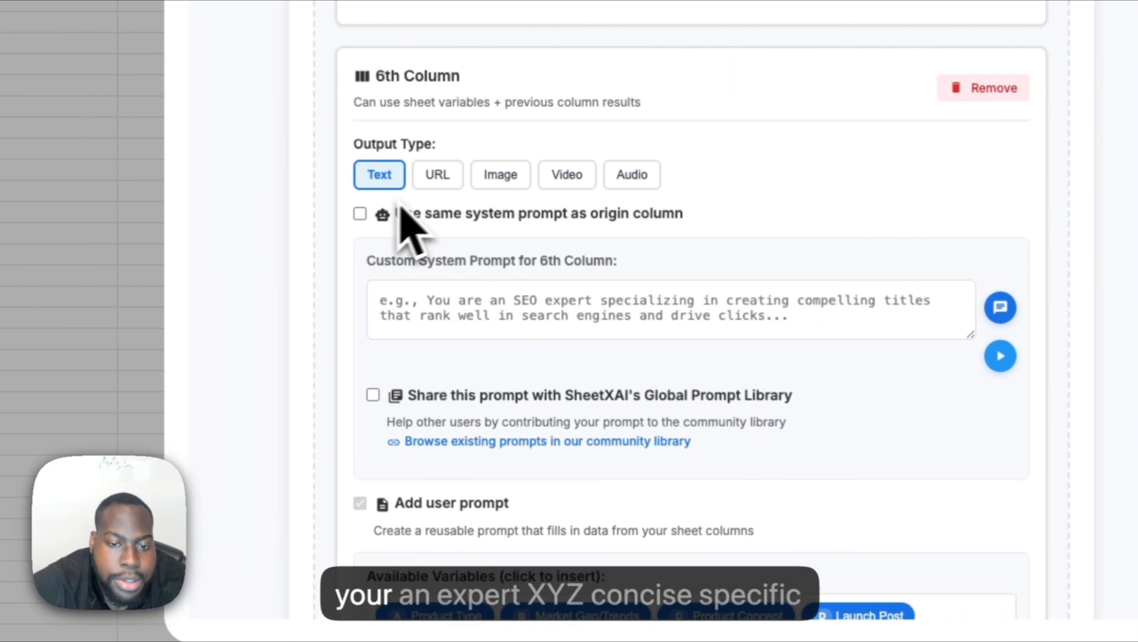
left_click(510, 305)
key("ctrl+v")
scroll(634, 300, "down", 1)
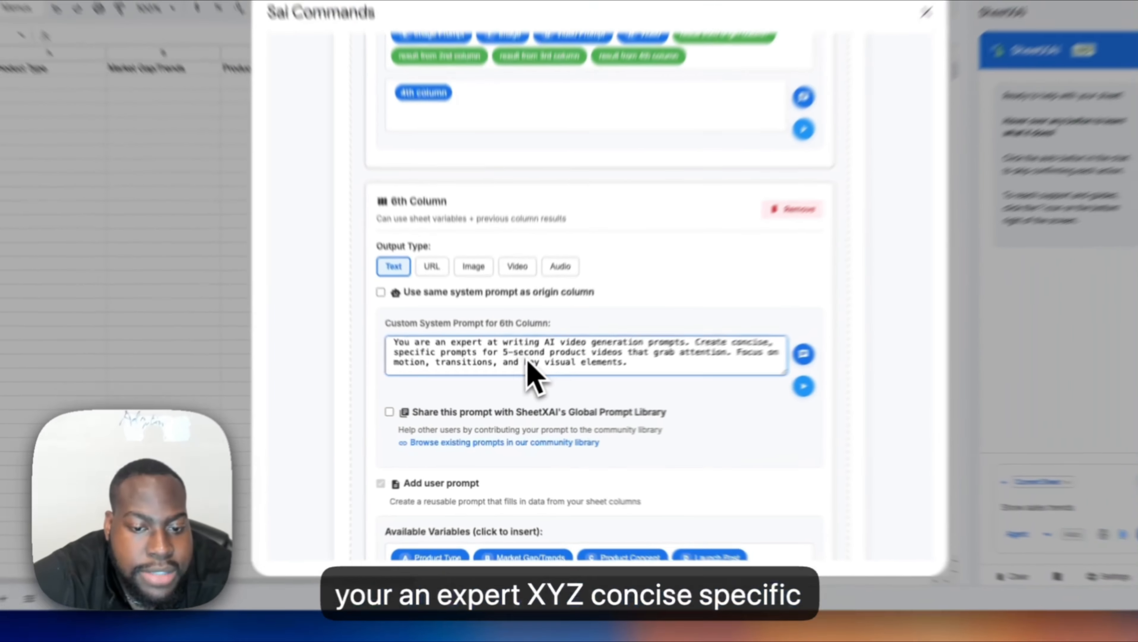
Copy the Column G user template from the Claude chat into the sixth column's user prompt.
scroll(809, 391, "down", 2)
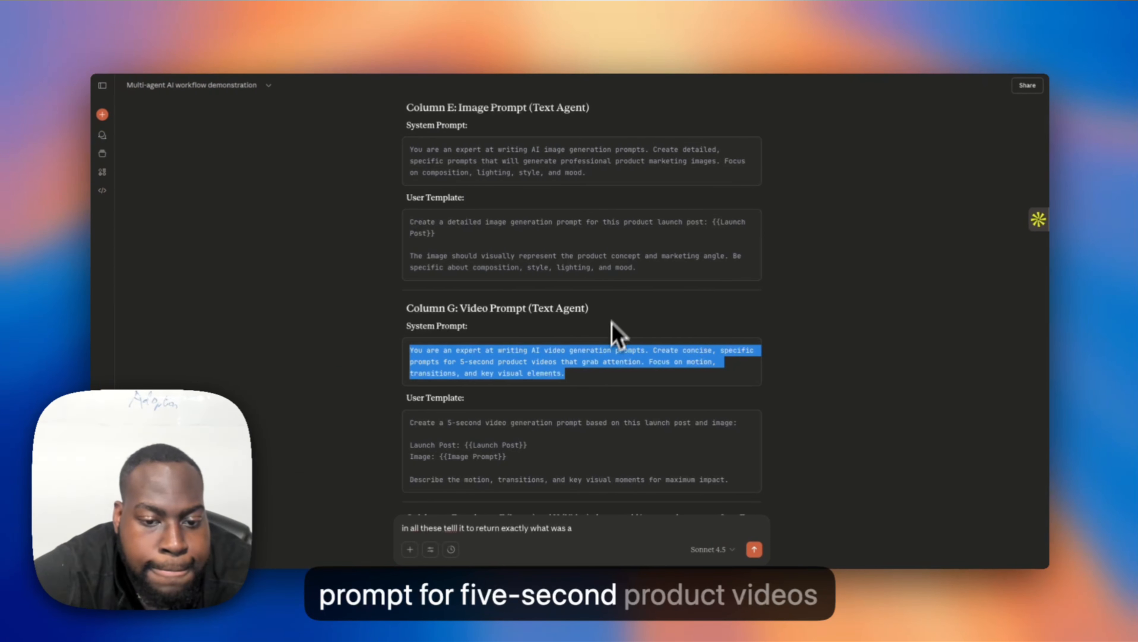
scroll(610, 325, "down", 2)
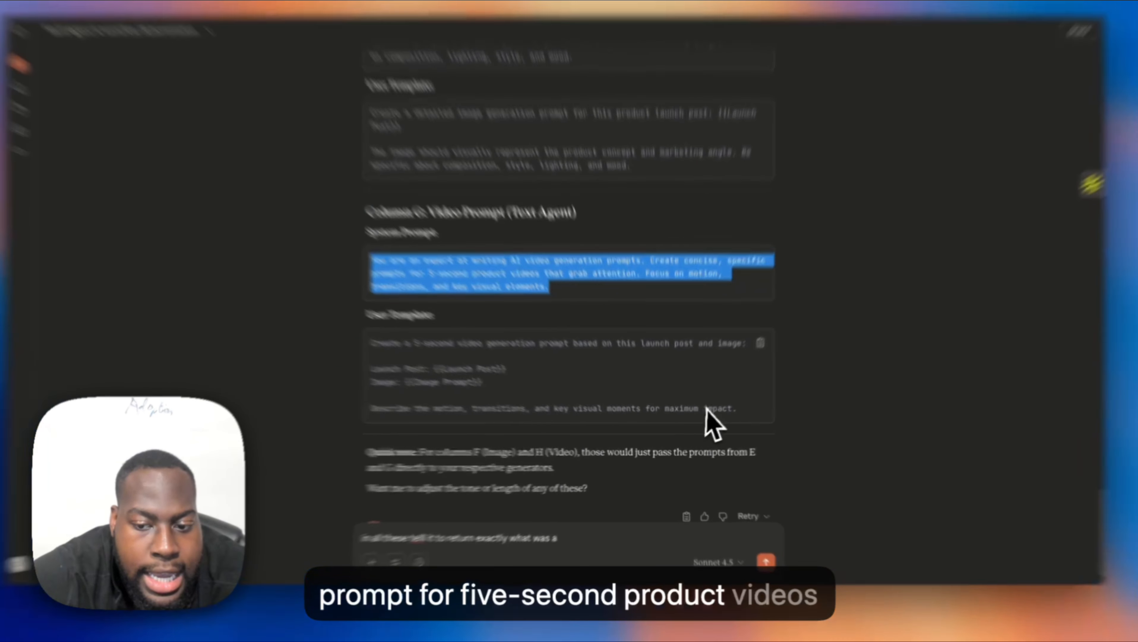
left_click_drag(714, 416, 440, 355)
left_click_drag(283, 283, 211, 286)
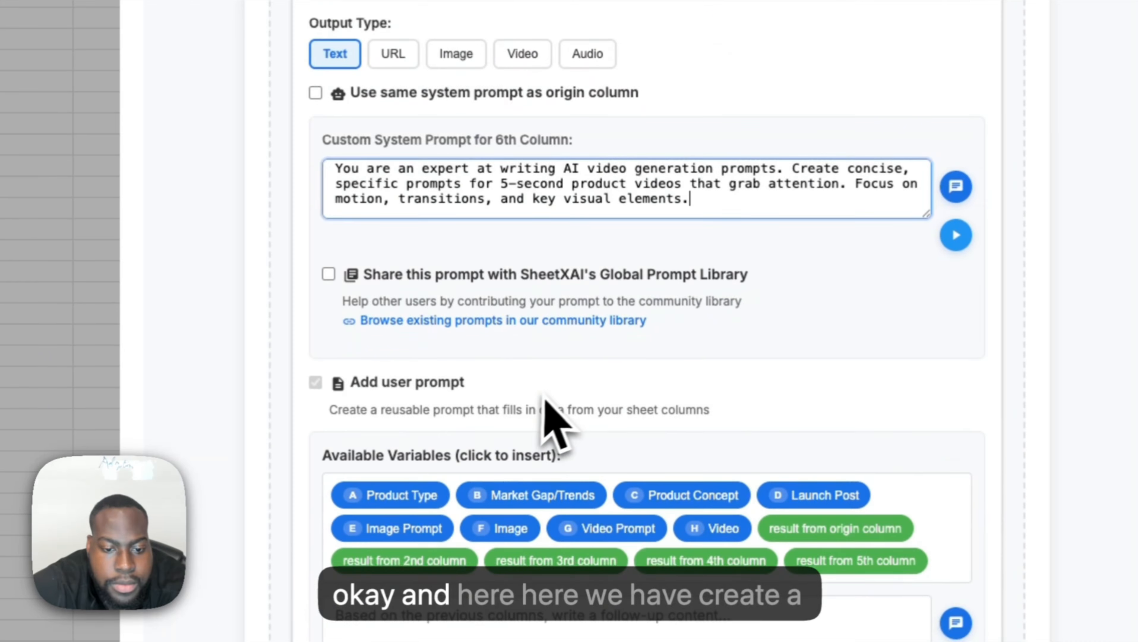
key("ctrl+v")
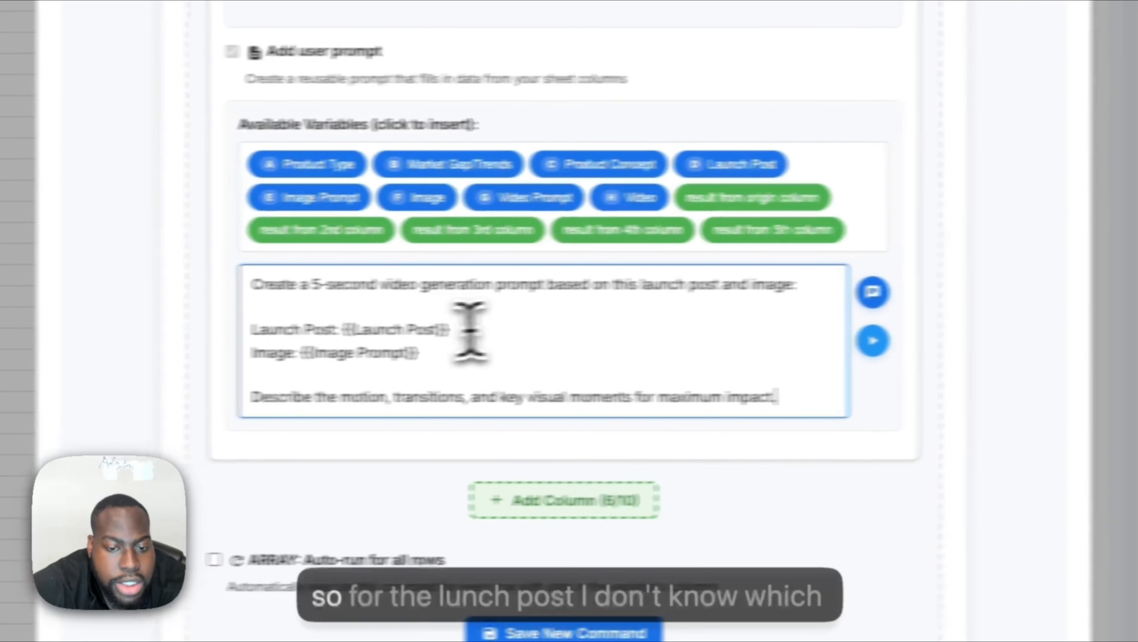
In the sixth column's user prompt, replace {{Launch Post}} with the Launch Post sheet variable.
left_click_drag(469, 331, 350, 330)
scroll(557, 314, "up", 10)
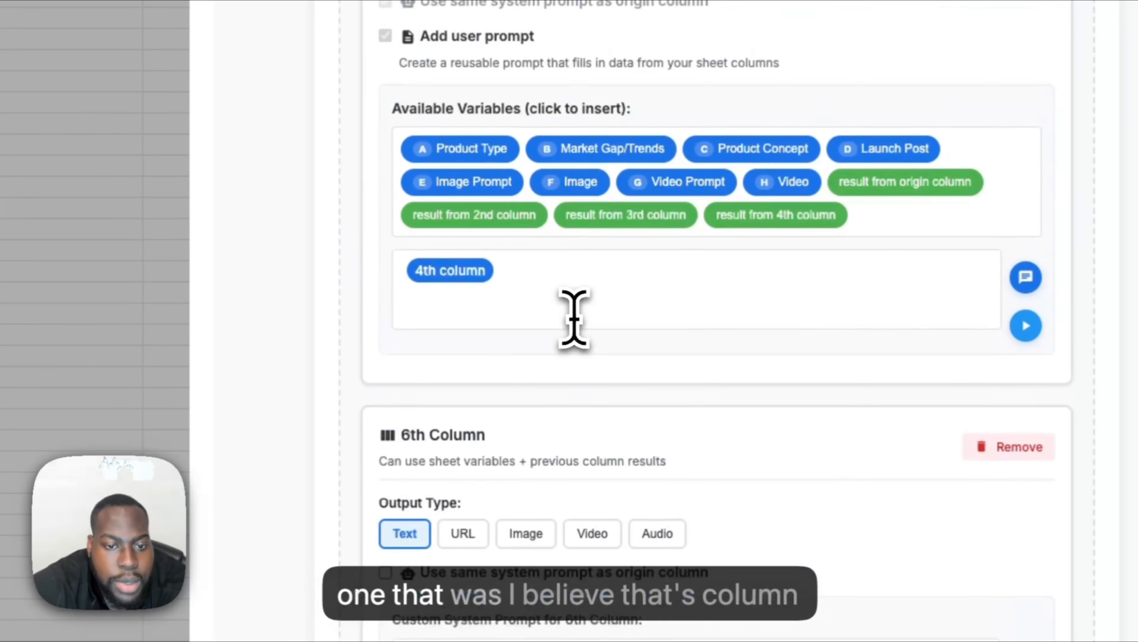
scroll(574, 315, "up", 10)
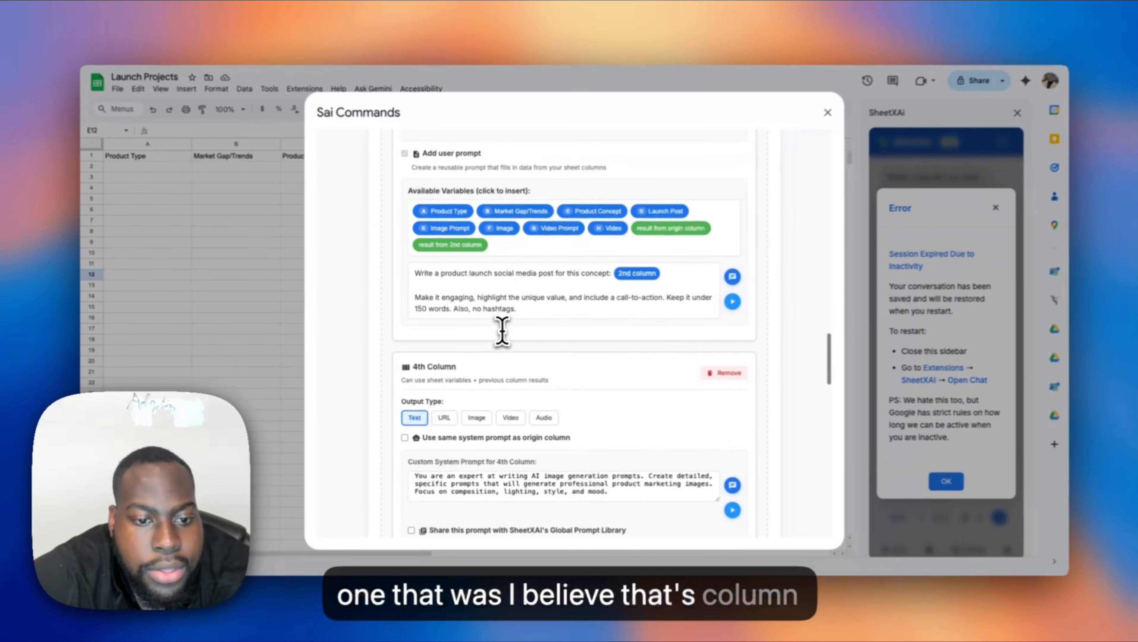
scroll(492, 363, "up", 3)
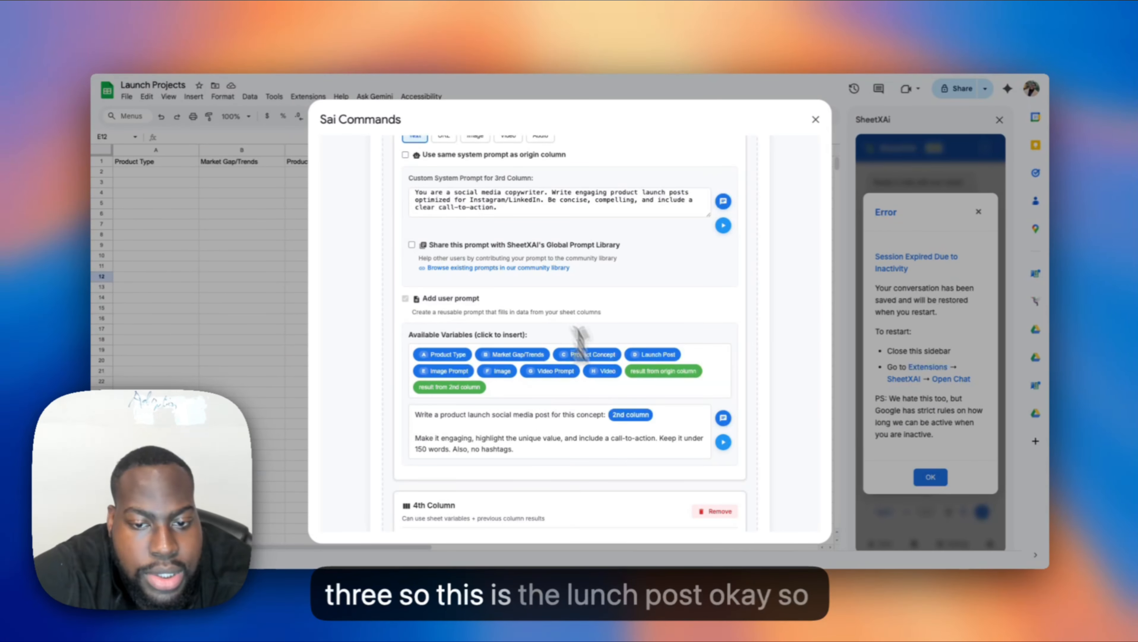
scroll(559, 319, "down", 15)
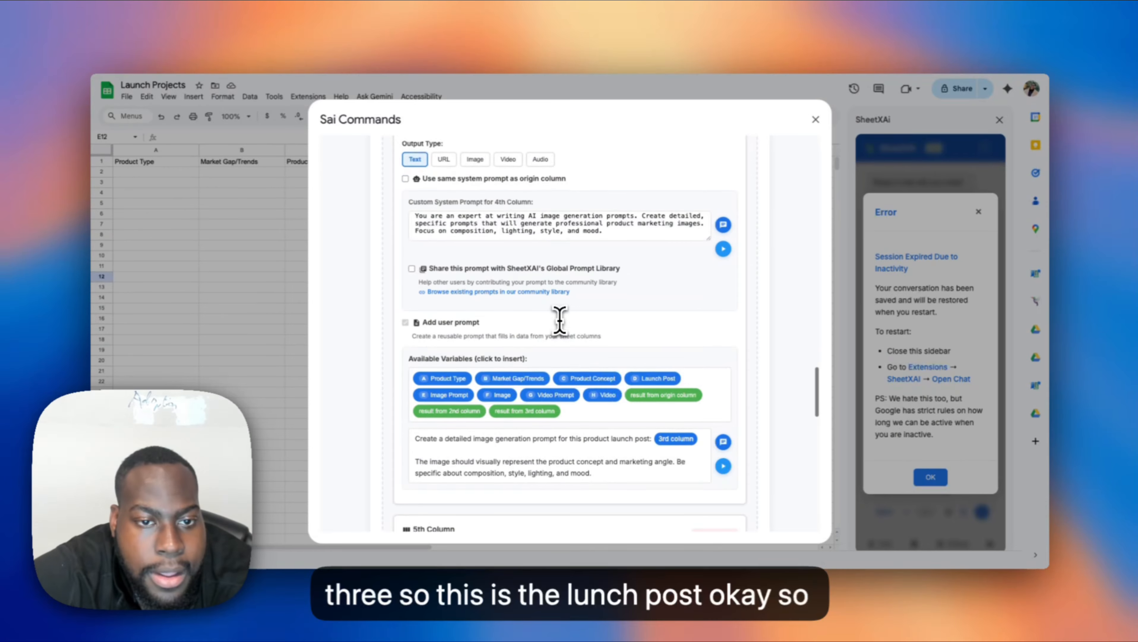
scroll(560, 319, "down", 3)
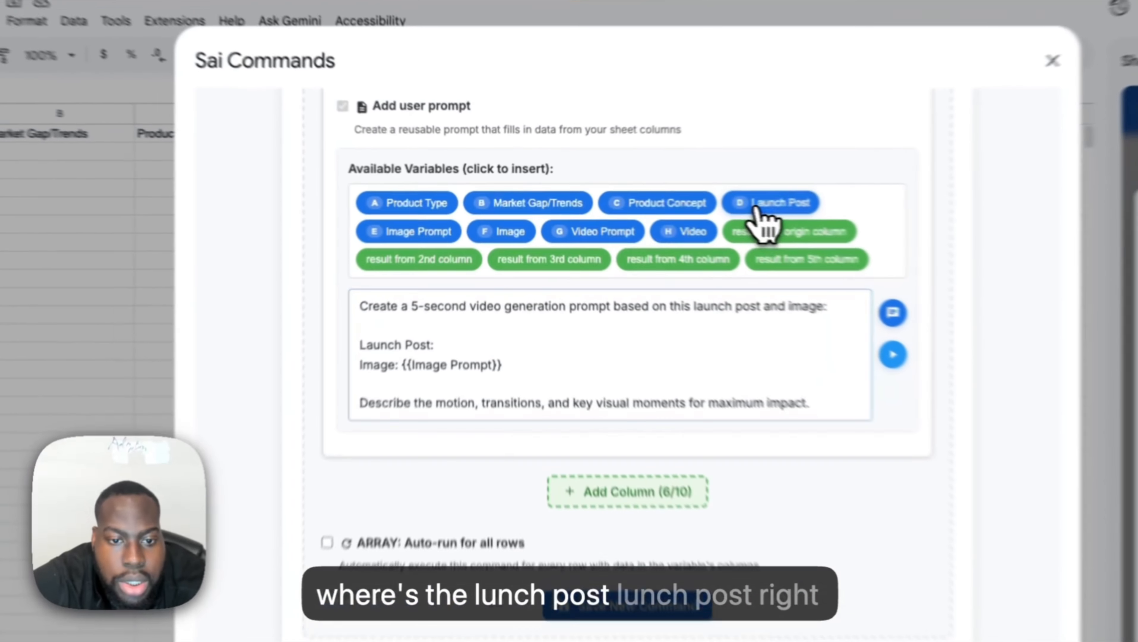
left_click(652, 201)
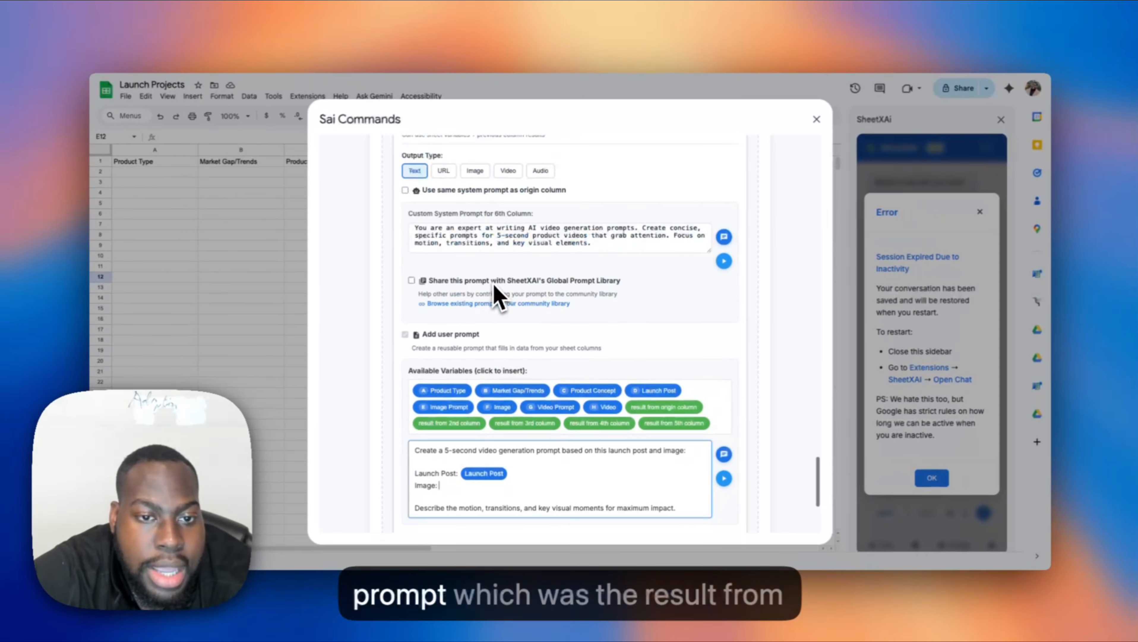
Check the fourth column's prompt and insert the "result from 4th column" variable after "Image:" in the sixth column's user prompt.
scroll(498, 296, "up", 8)
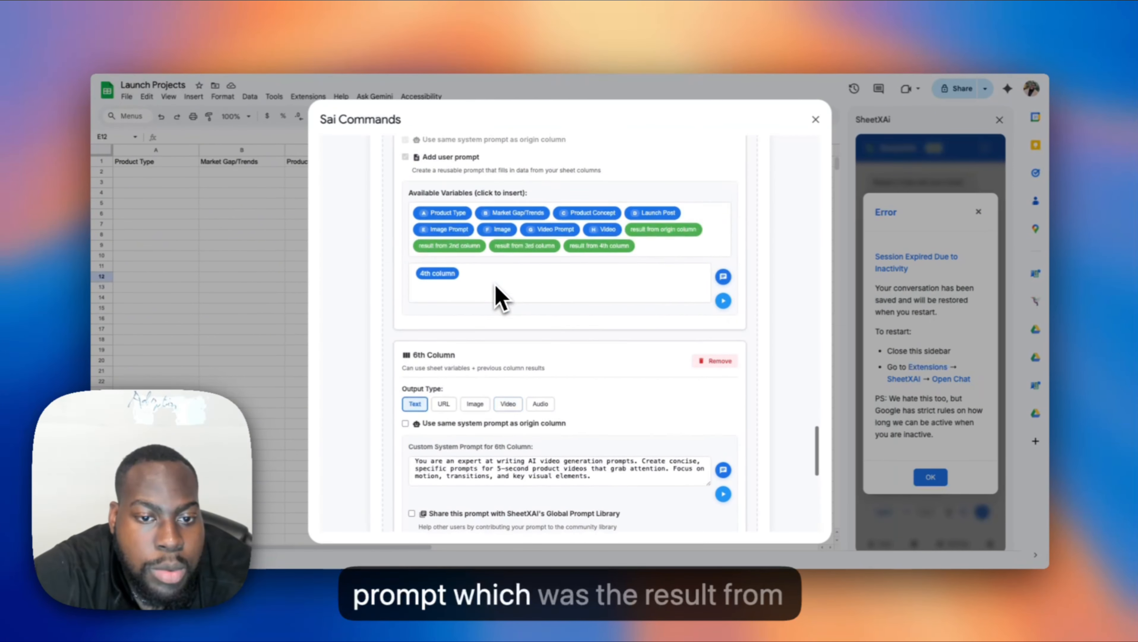
scroll(477, 320, "up", 7)
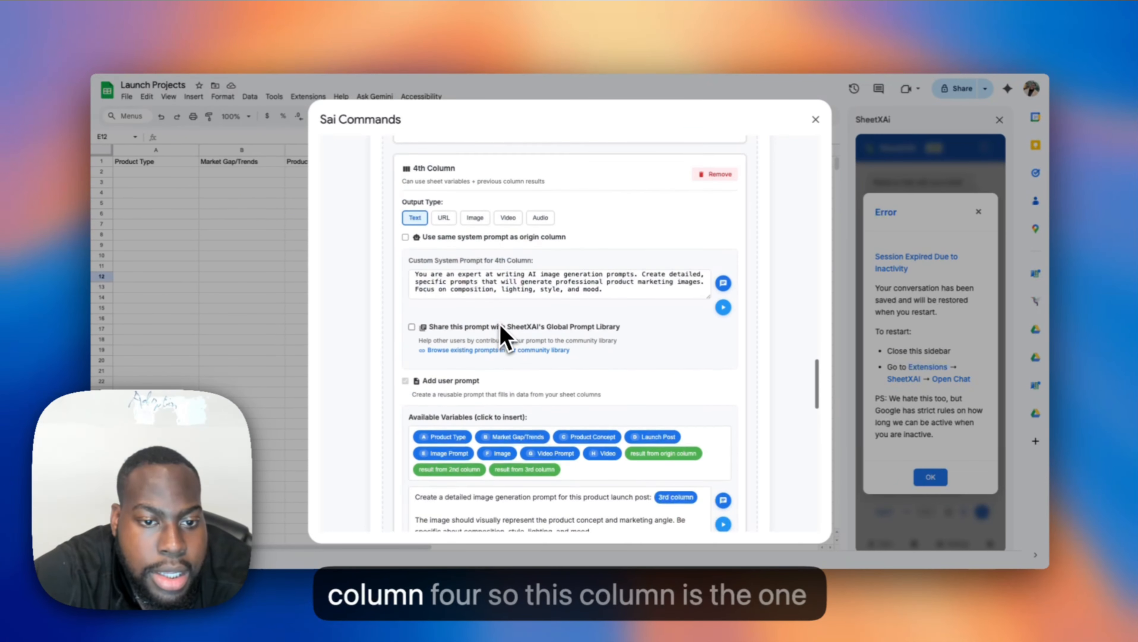
scroll(508, 300, "down", 2)
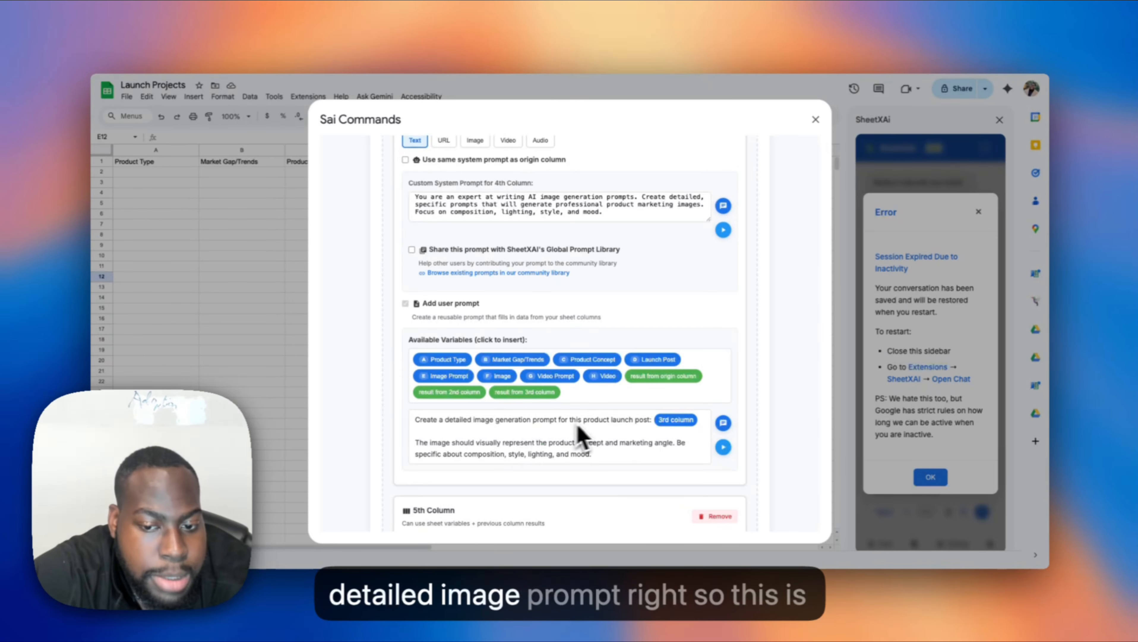
scroll(584, 442, "down", 5)
scroll(598, 305, "down", 12)
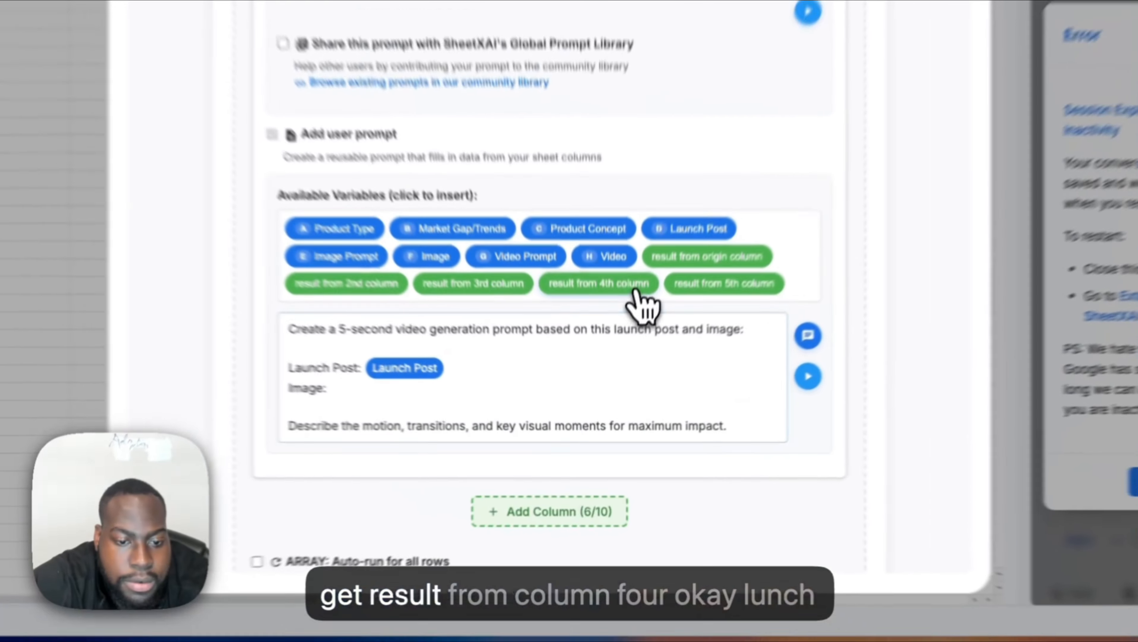
left_click(599, 360)
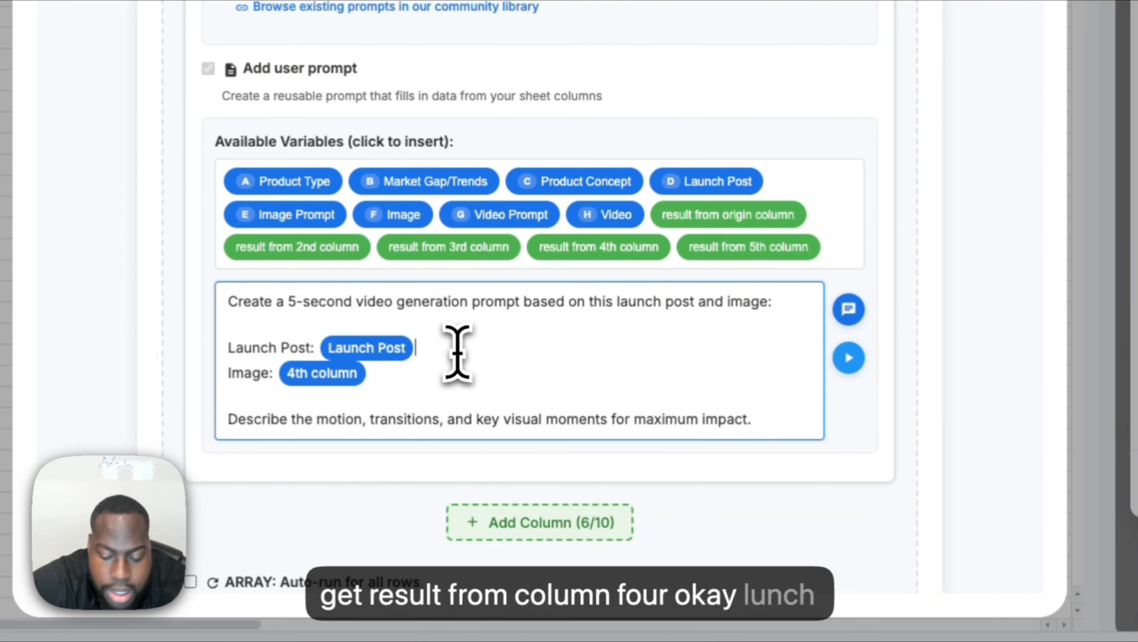
In the sixth column's user prompt, replace the Launch Post sheet variable with the "result from 3rd column" variable.
key("BackSpace")
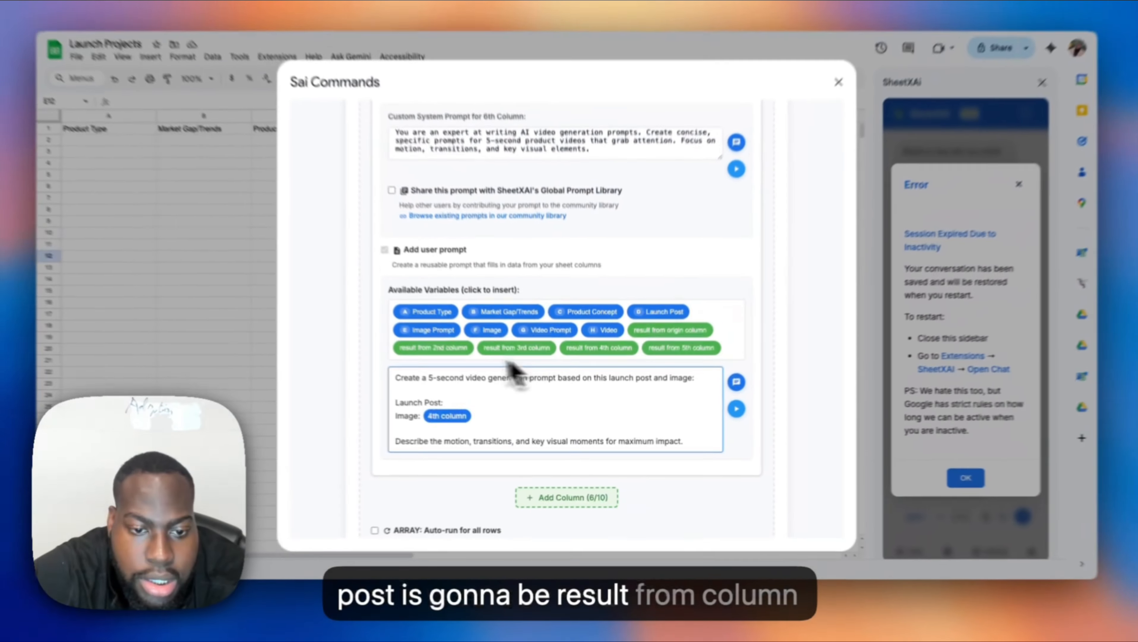
scroll(501, 301, "up", 5)
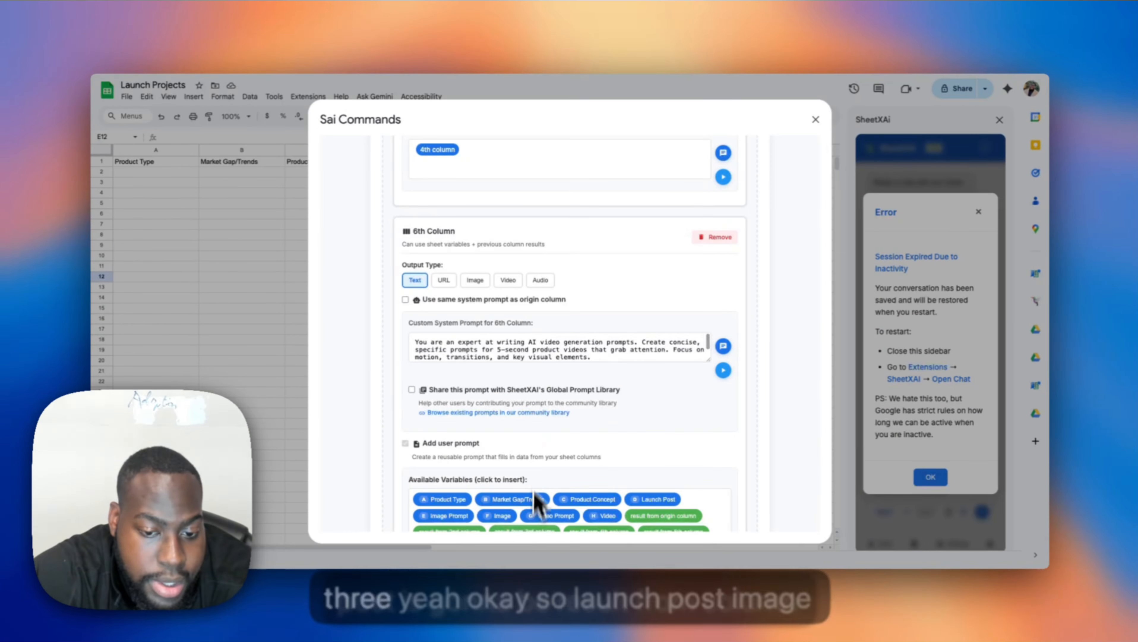
scroll(539, 498, "down", 3)
left_click(524, 461)
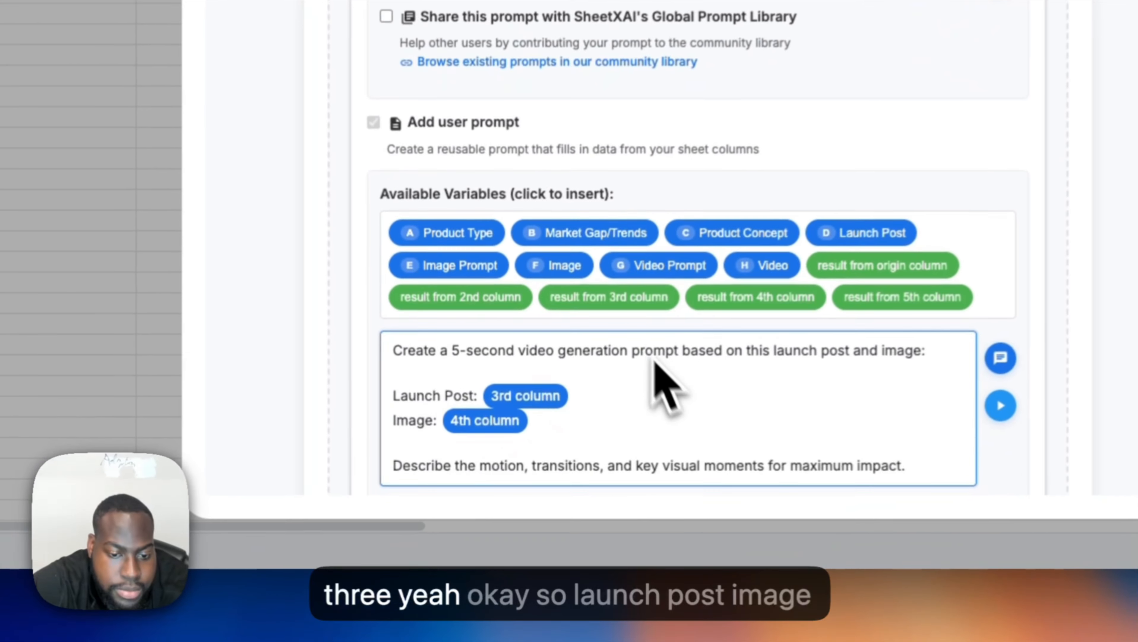
scroll(656, 364, "down", 3)
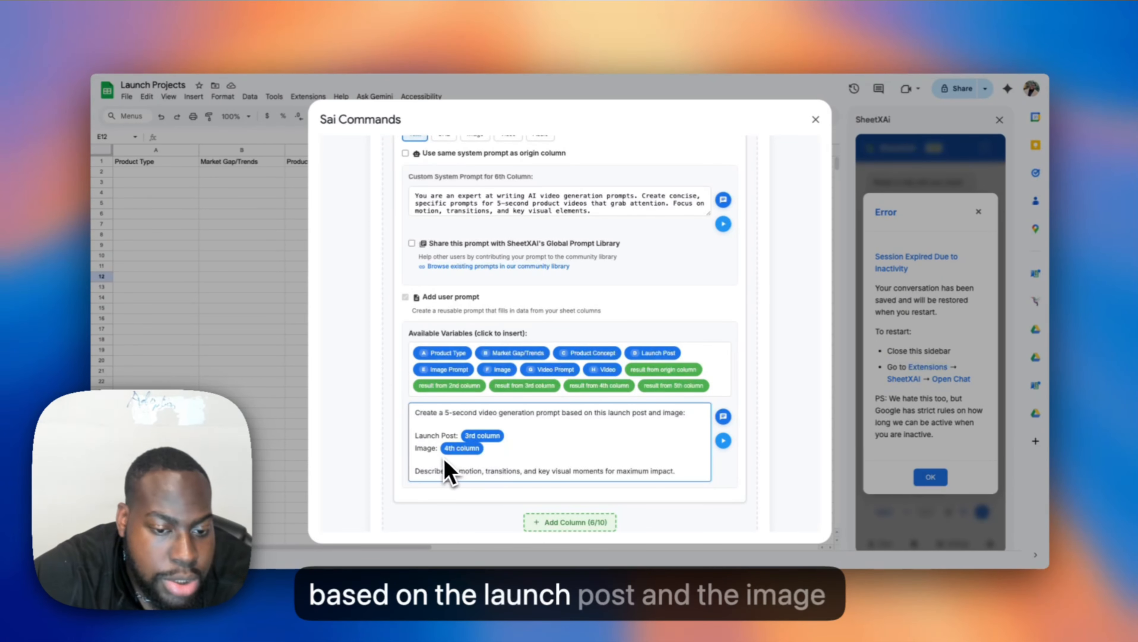
Review the output types, system prompts and user prompts of all columns from the origin column to the sixth.
scroll(525, 467, "up", 15)
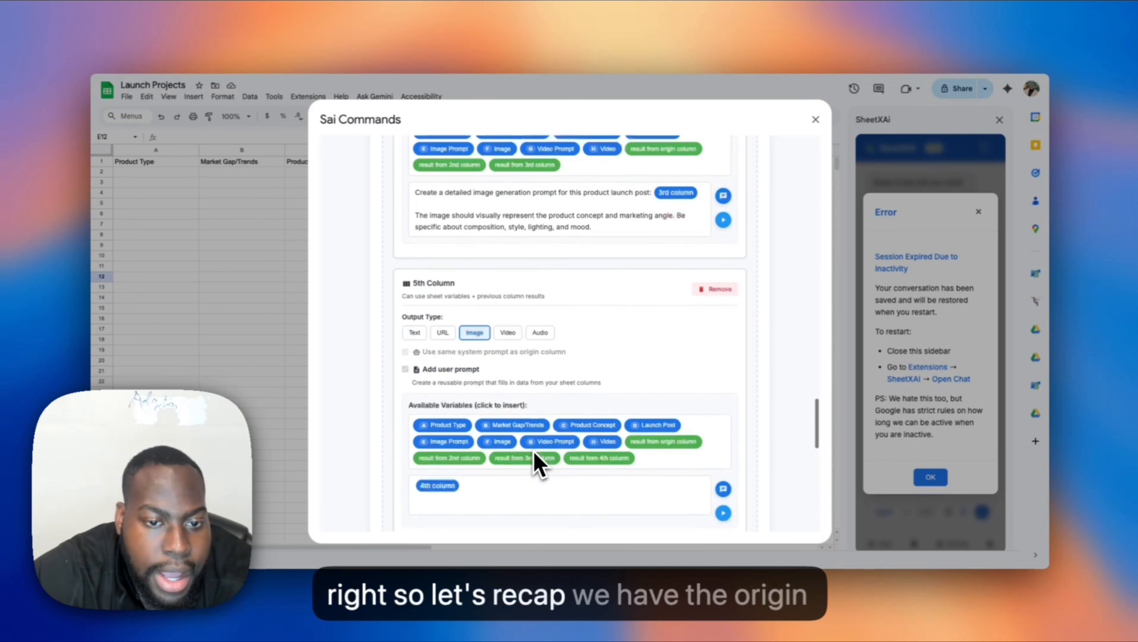
scroll(534, 452, "up", 10)
scroll(534, 452, "down", 8)
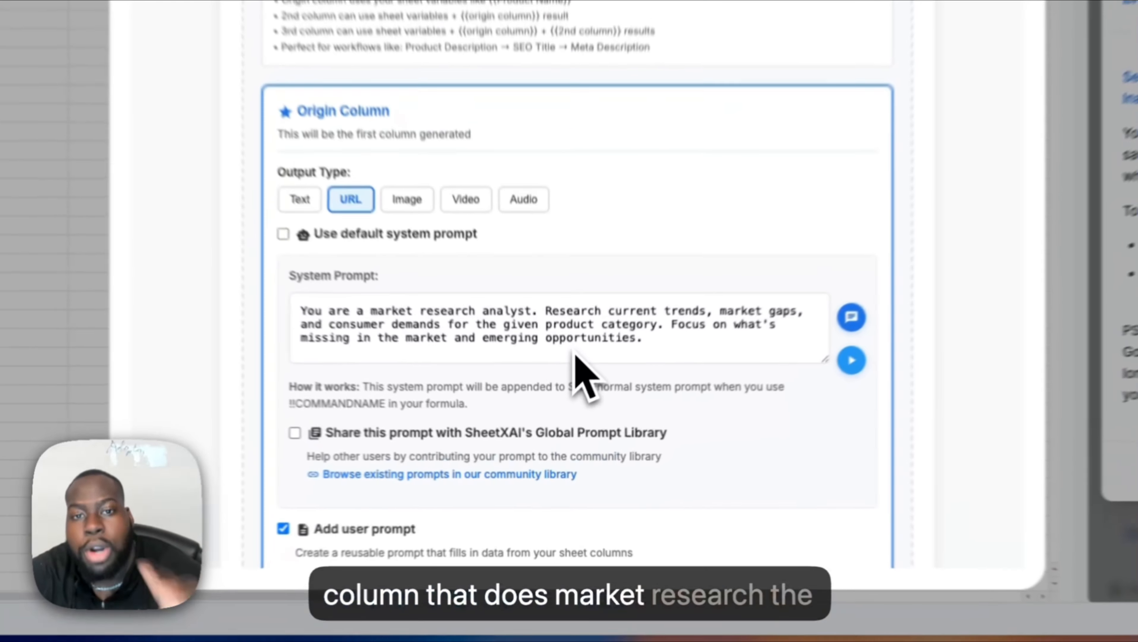
scroll(567, 418, "down", 12)
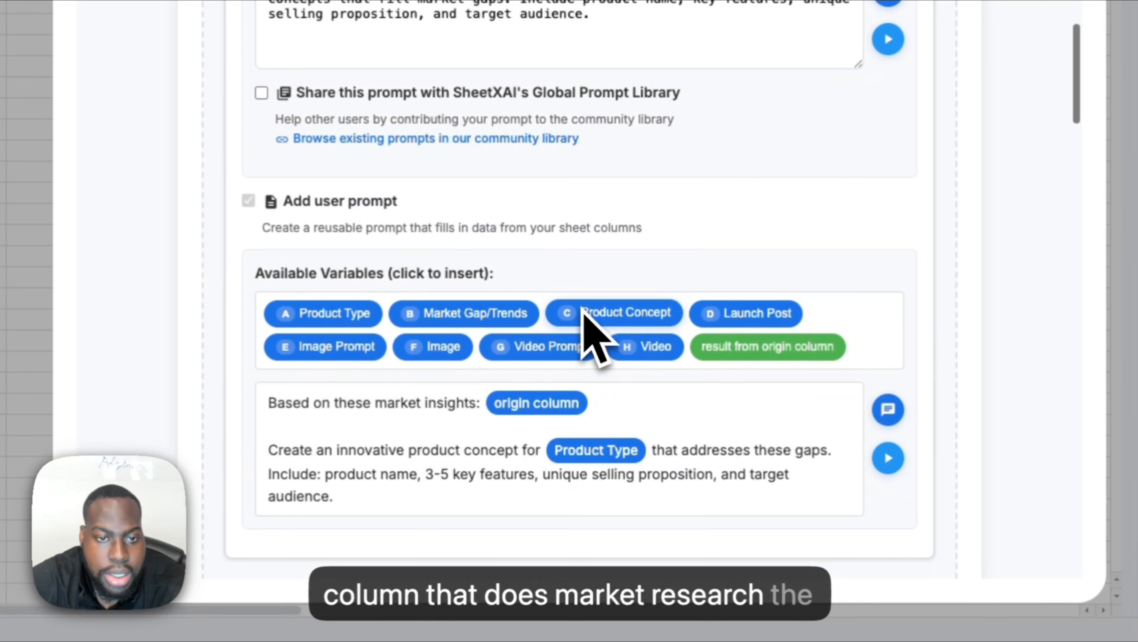
scroll(568, 407, "up", 3)
scroll(584, 312, "down", 3)
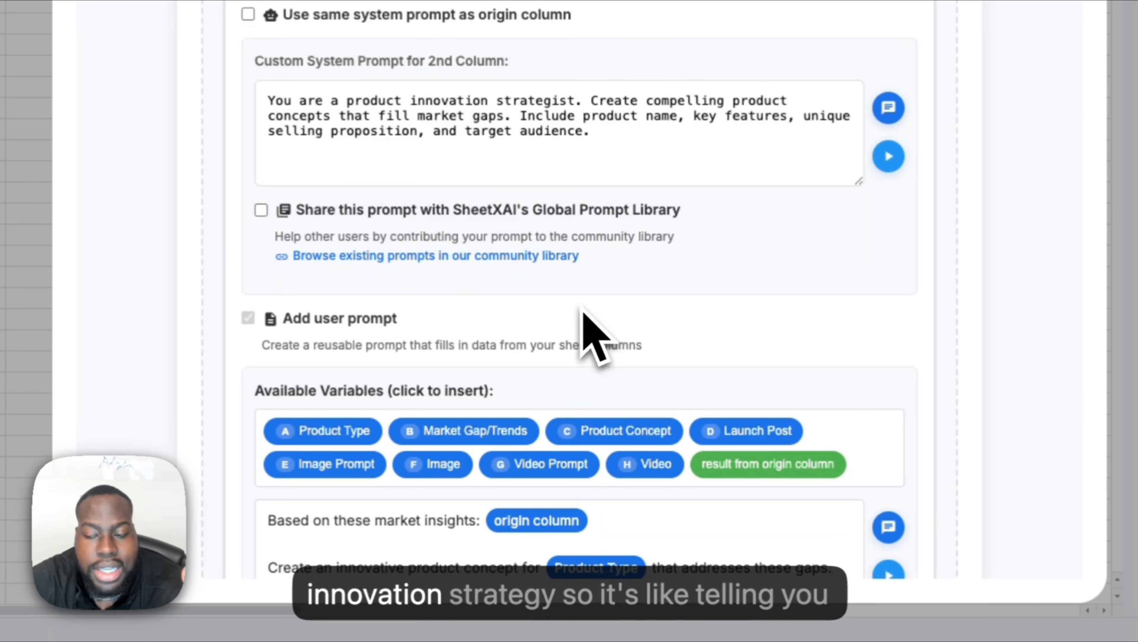
scroll(584, 310, "down", 4)
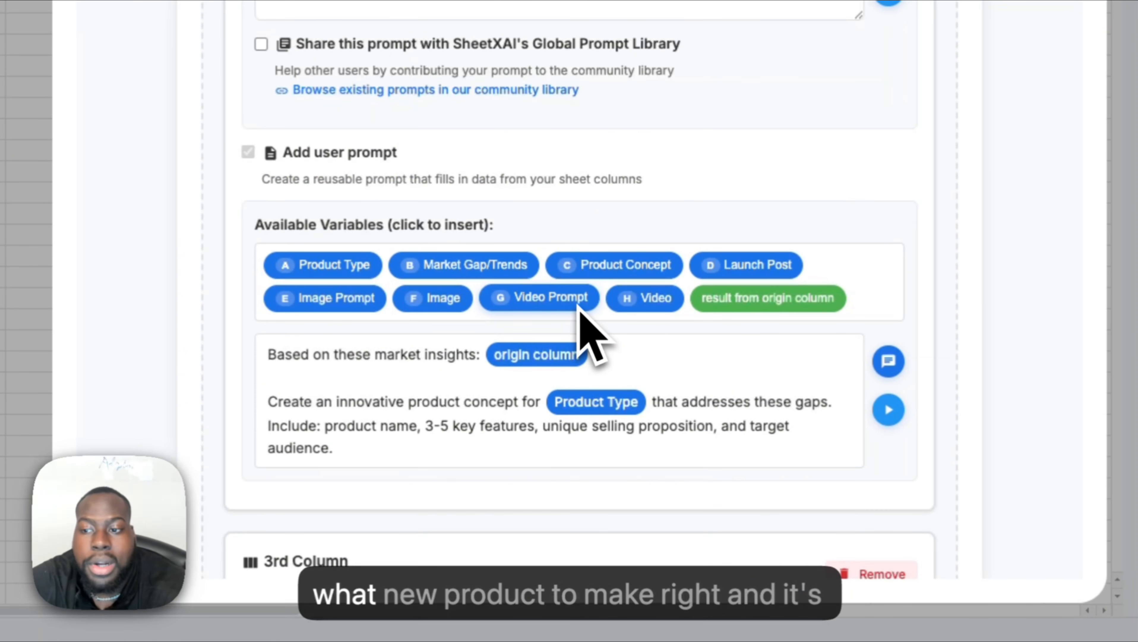
scroll(580, 310, "down", 15)
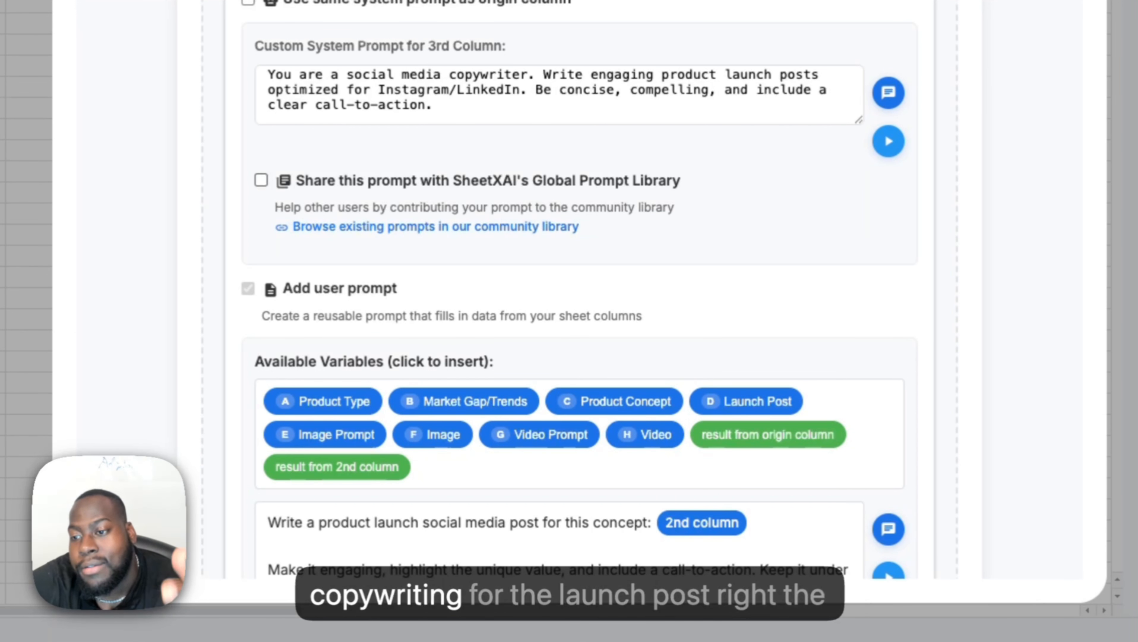
scroll(534, 204, "down", 15)
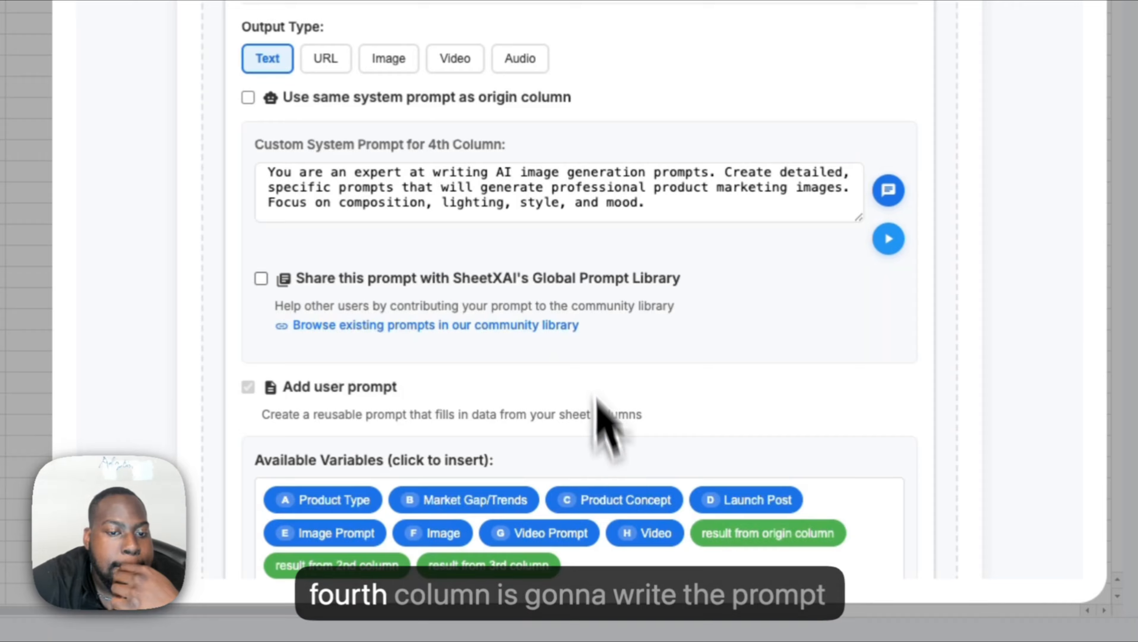
scroll(584, 279, "down", 4)
scroll(584, 276, "up", 2)
scroll(584, 279, "down", 1)
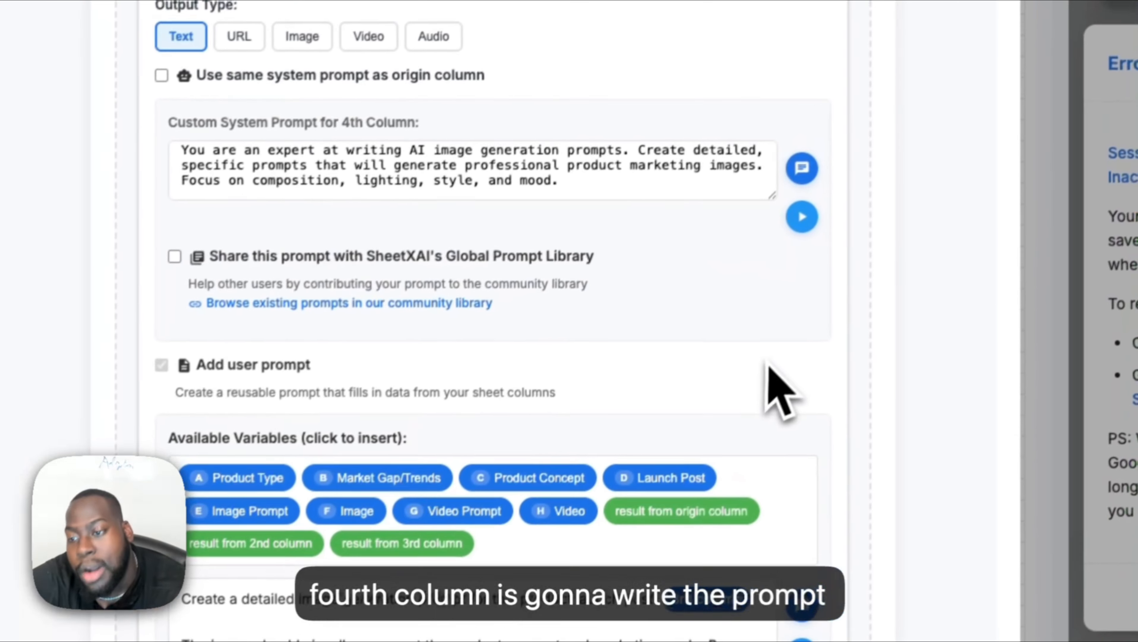
scroll(628, 214, "down", 8)
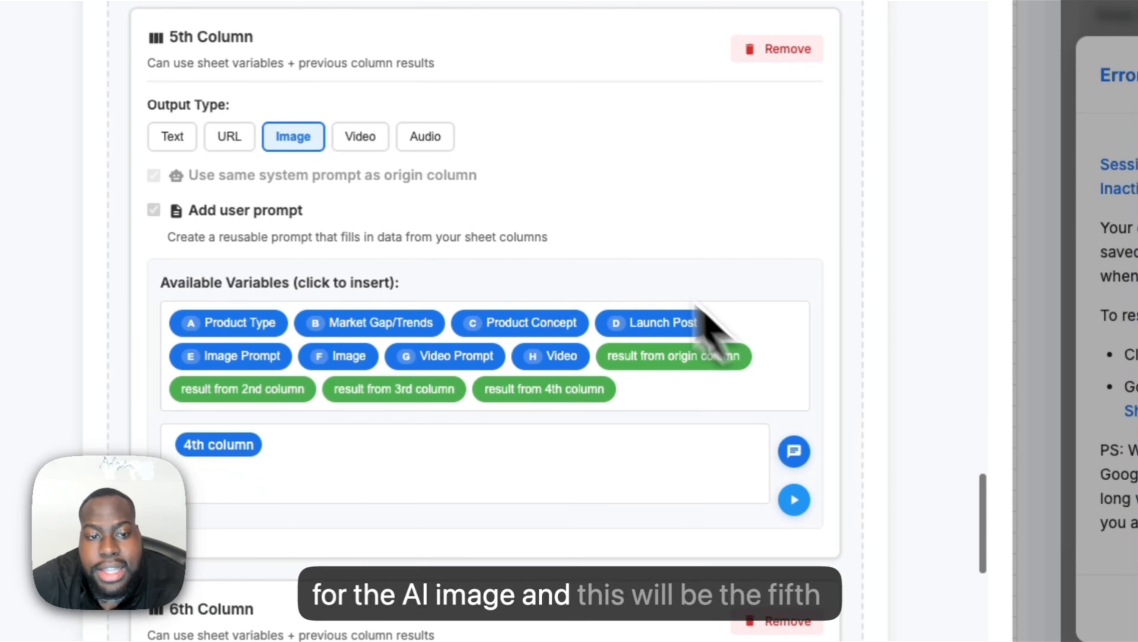
scroll(489, 317, "down", 10)
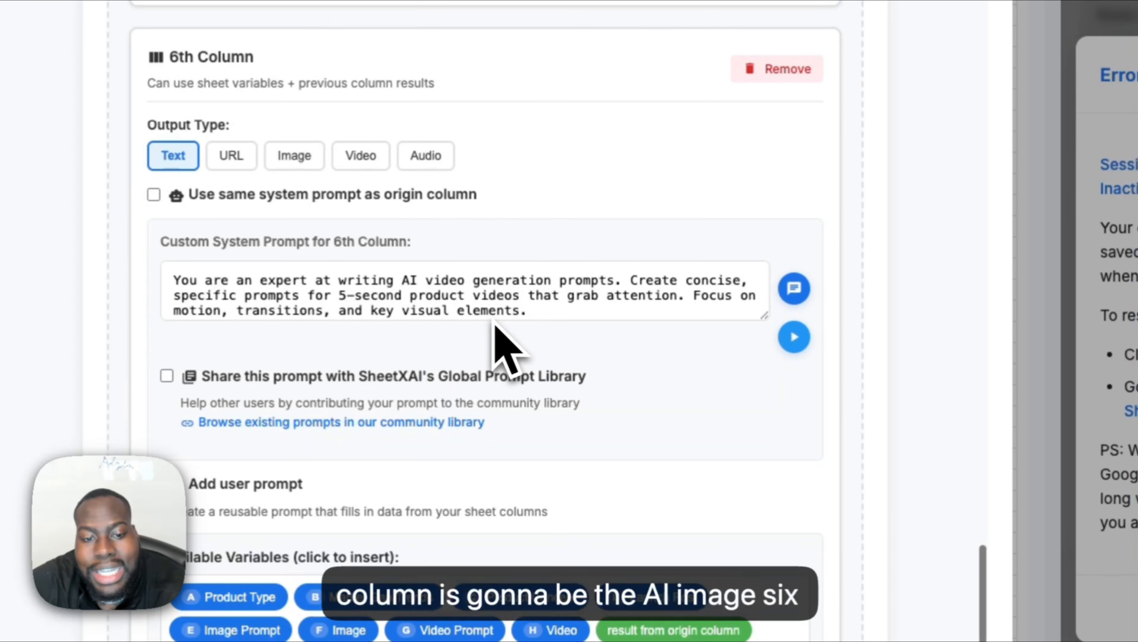
scroll(502, 307, "down", 1)
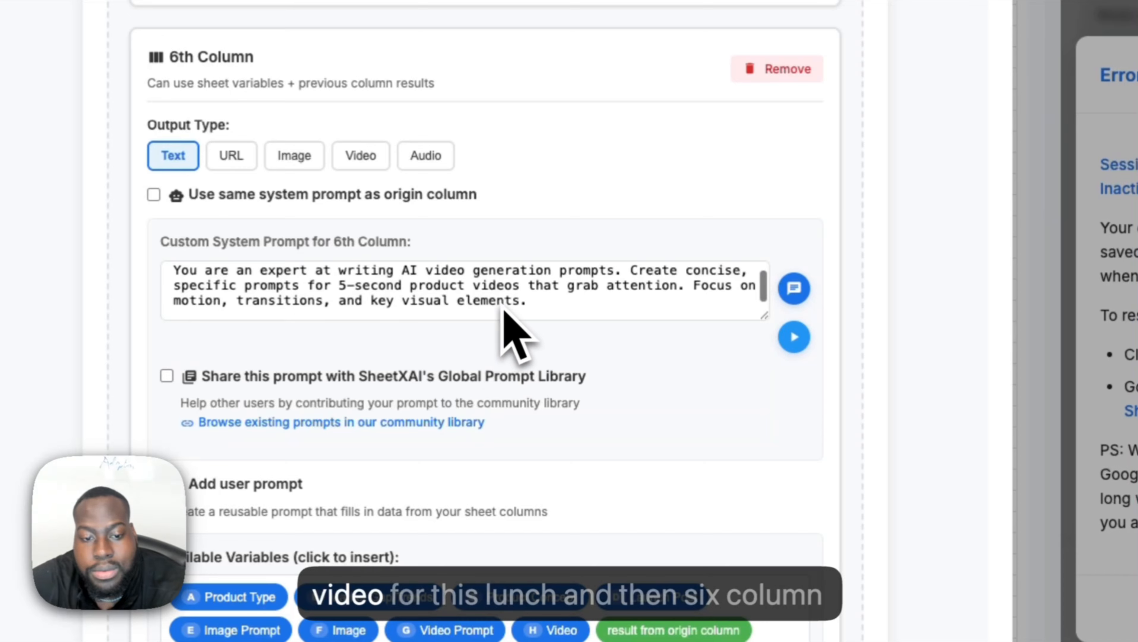
Add a seventh column with the Video output type and the "result from 6th column" variable as its only user prompt content.
scroll(579, 424, "down", 10)
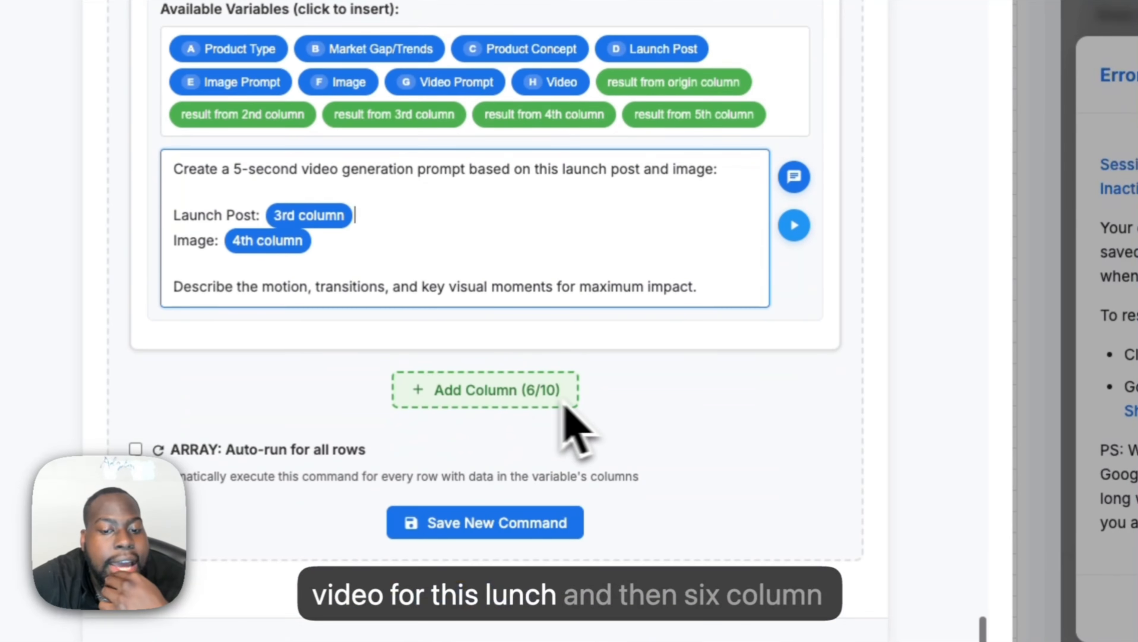
left_click(505, 340)
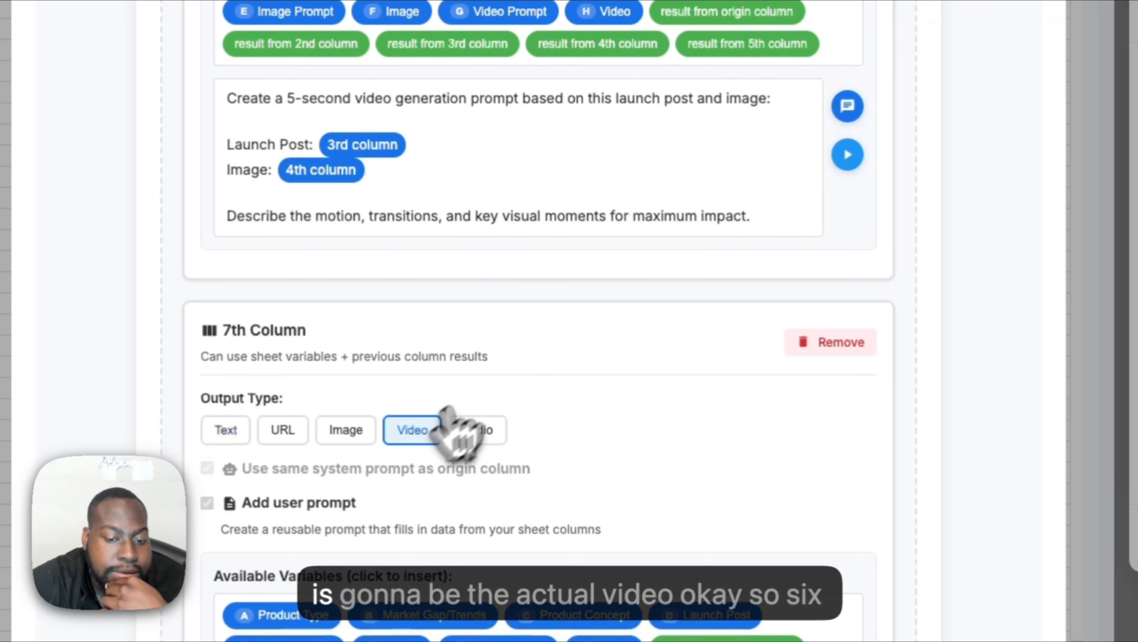
scroll(539, 351, "down", 10)
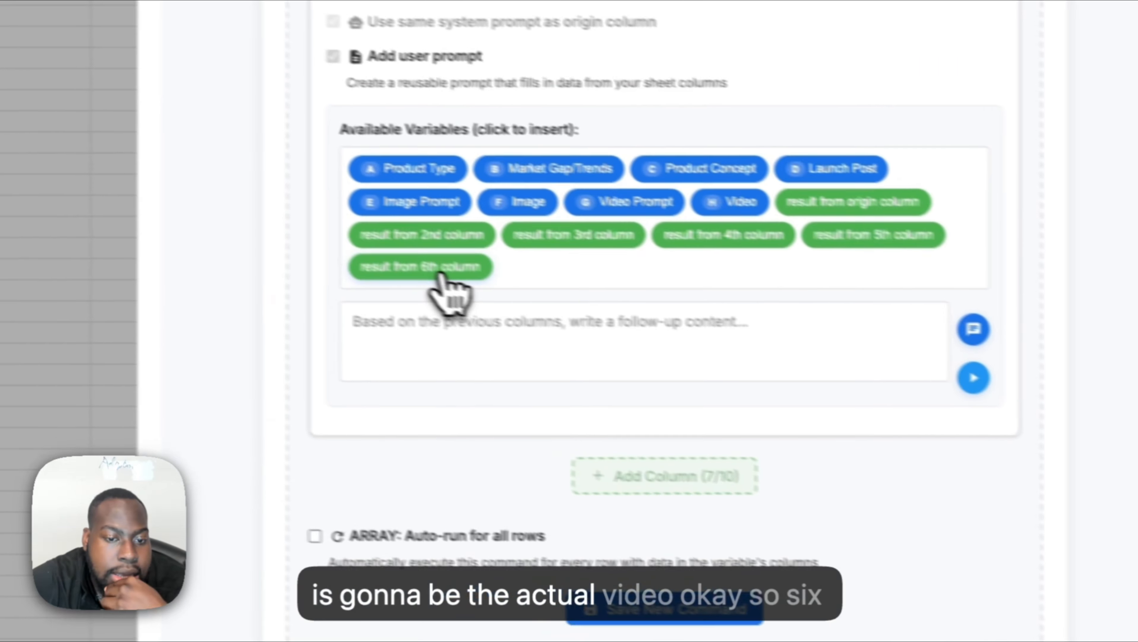
left_click(305, 241)
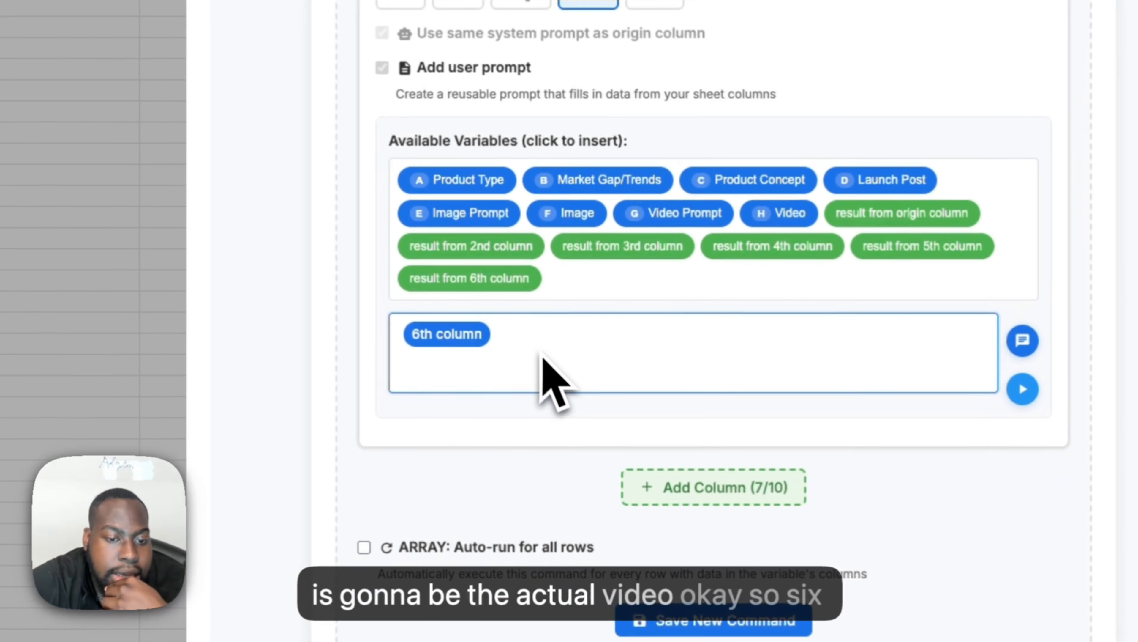
Review the output types, system prompts and user prompts of all seven columns of the new command.
scroll(366, 325, "up", 20)
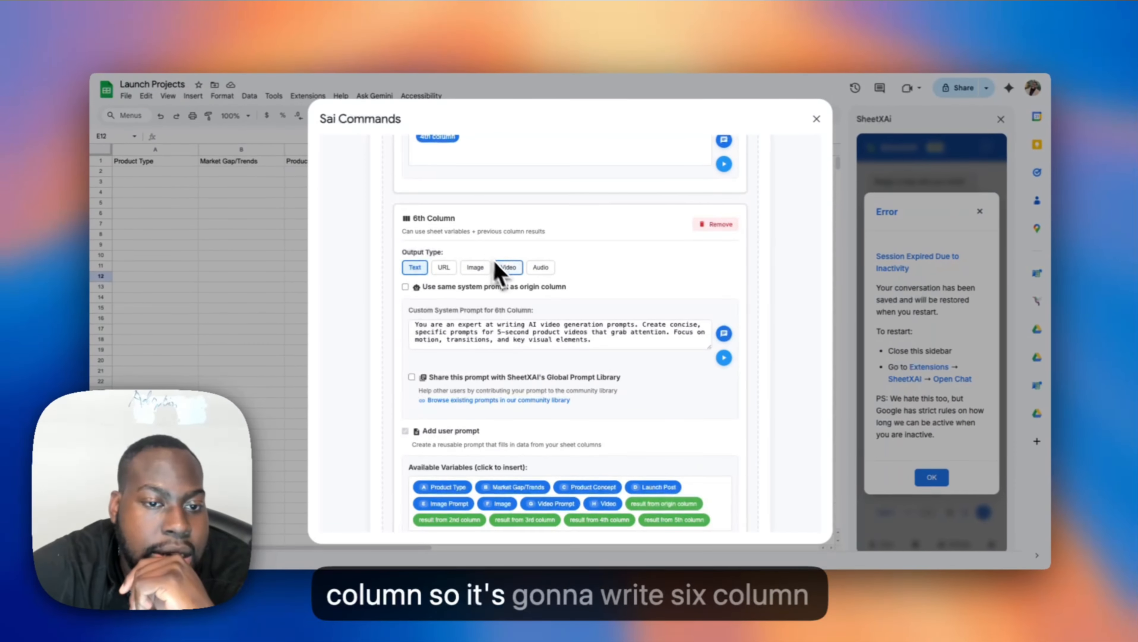
scroll(503, 279, "down", 6)
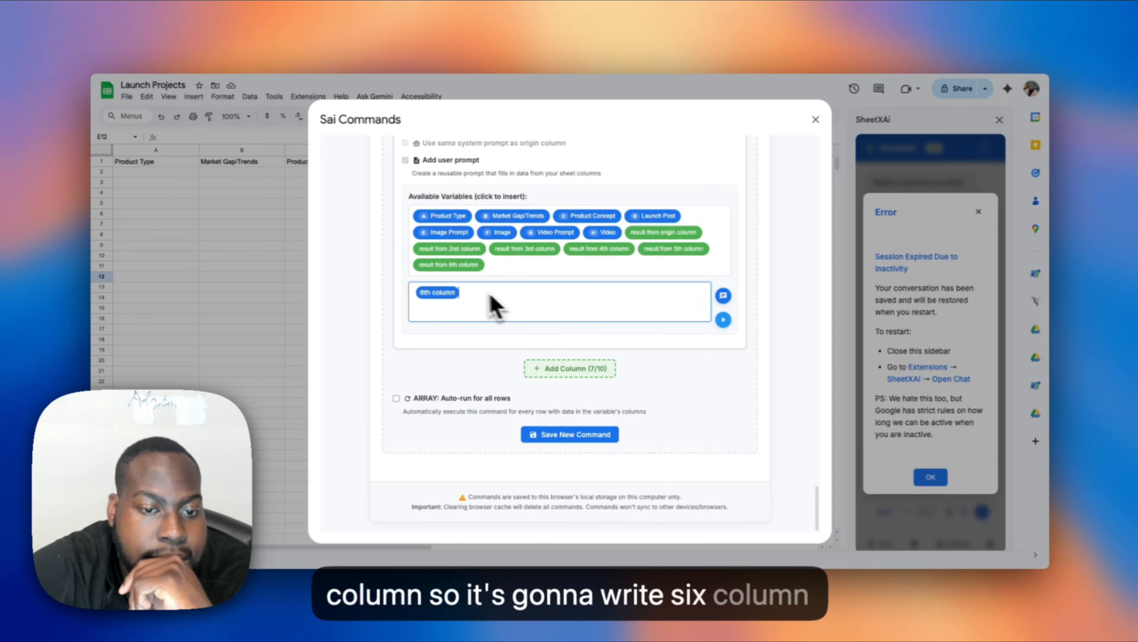
scroll(494, 305, "up", 12)
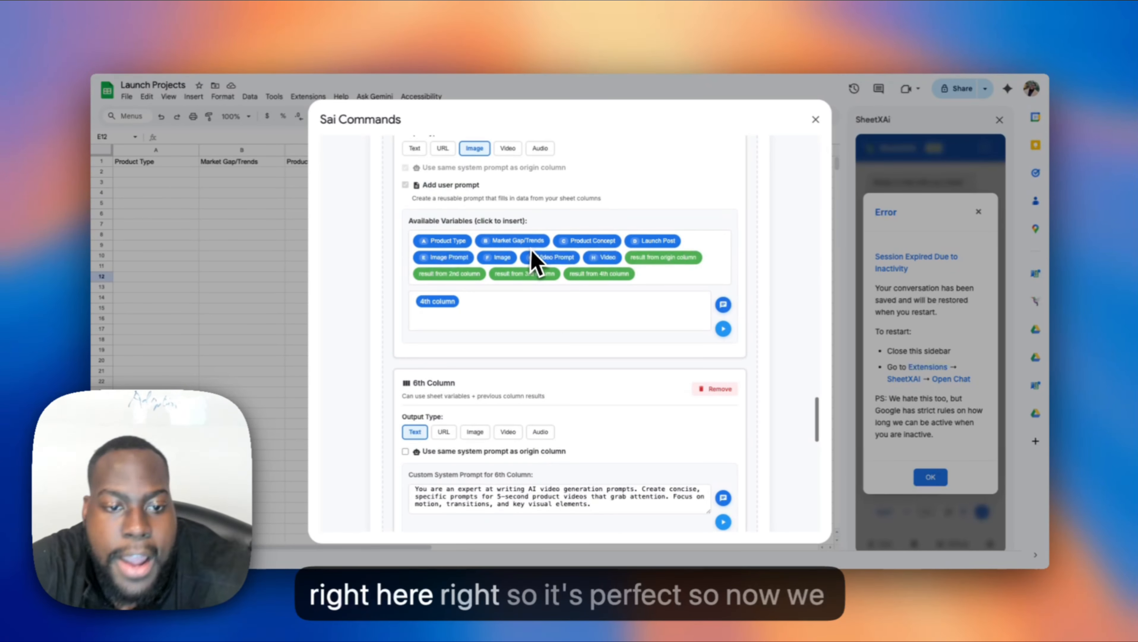
scroll(530, 274, "up", 10)
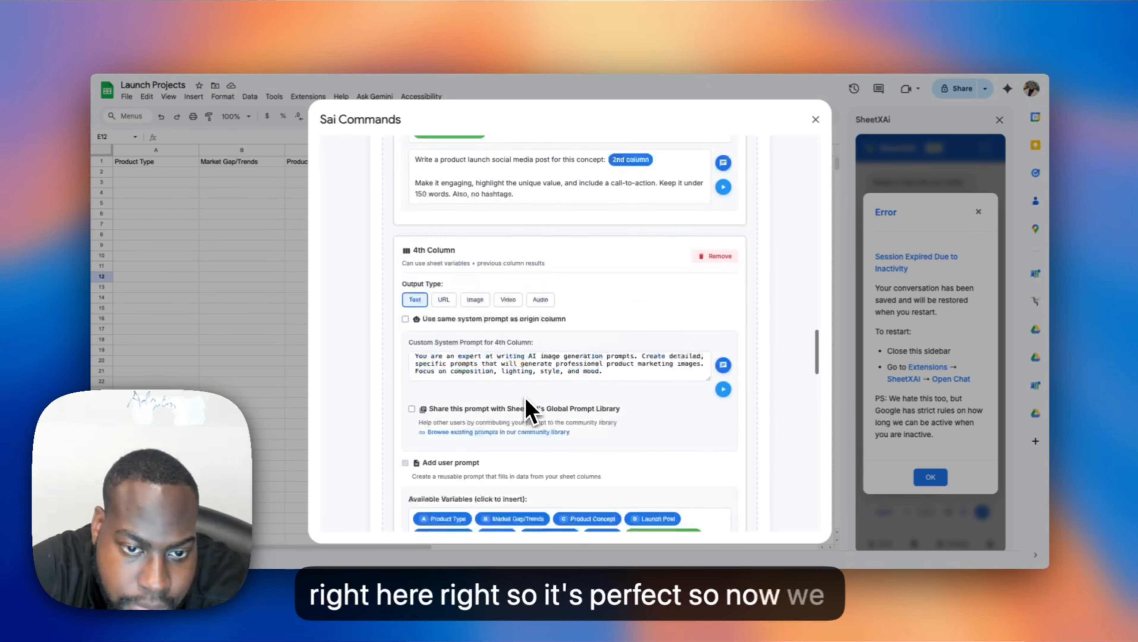
scroll(527, 406, "up", 15)
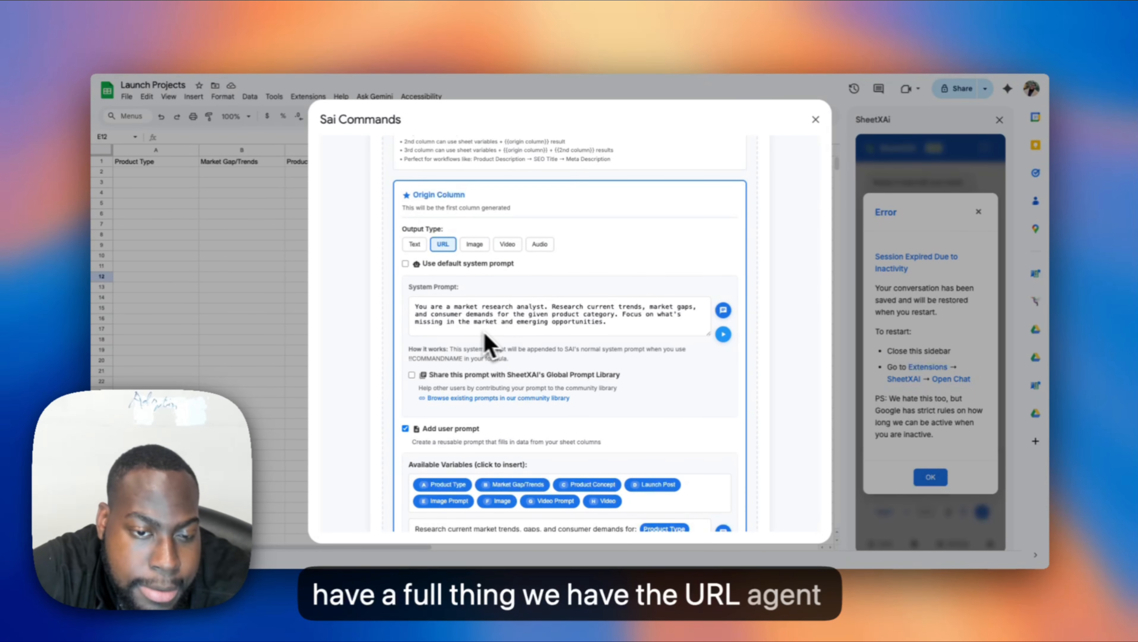
scroll(444, 245, "down", 1)
scroll(592, 348, "down", 8)
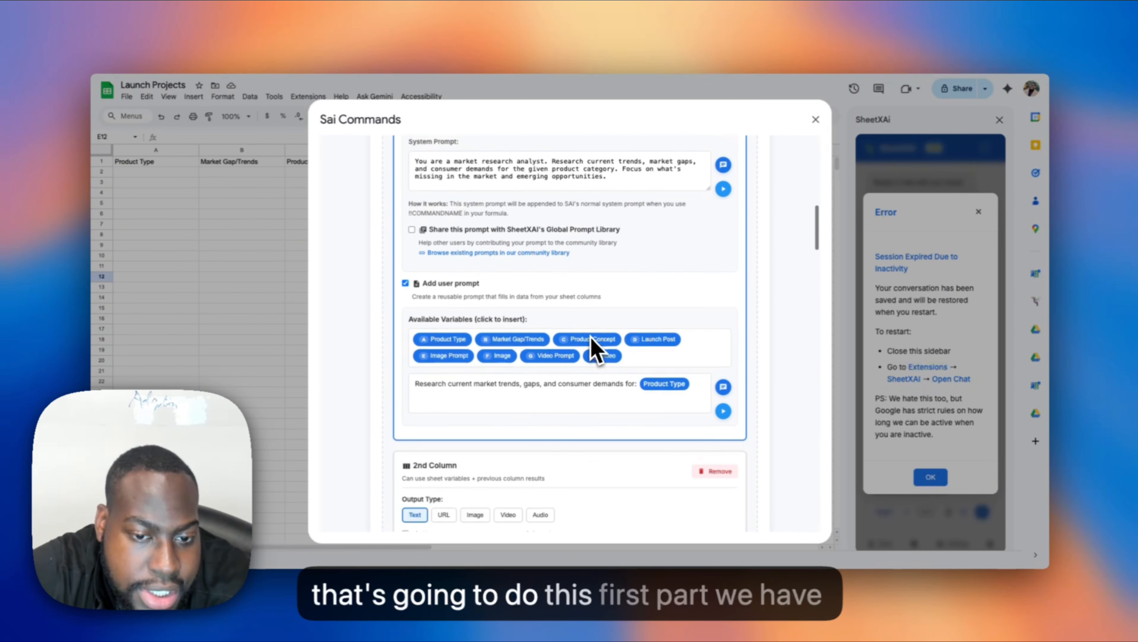
scroll(592, 348, "down", 5)
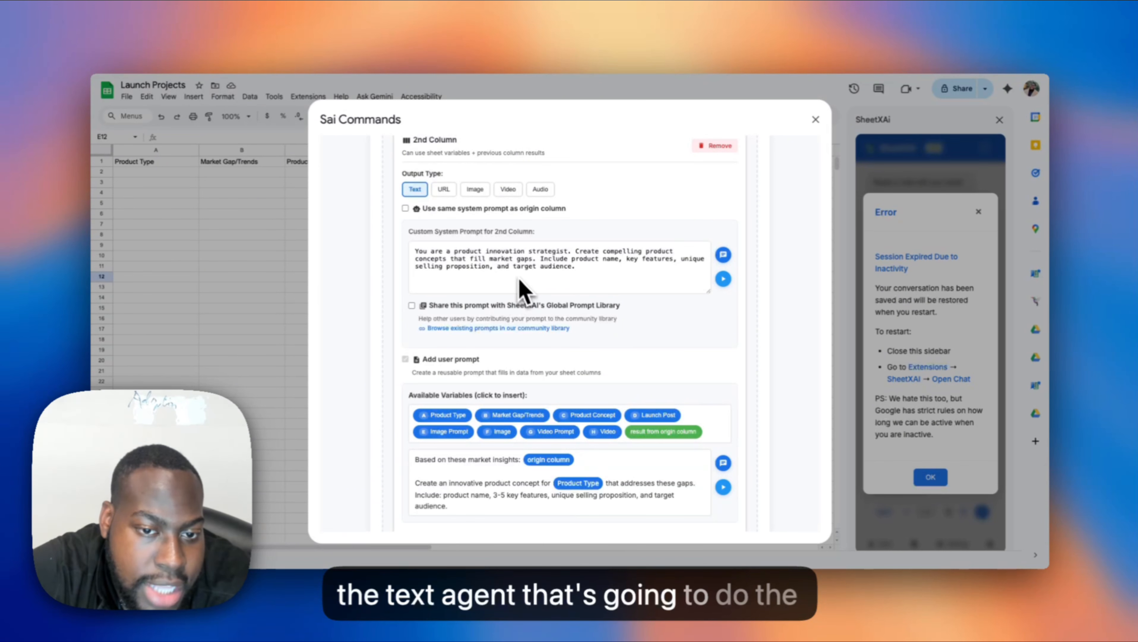
scroll(592, 286, "down", 10)
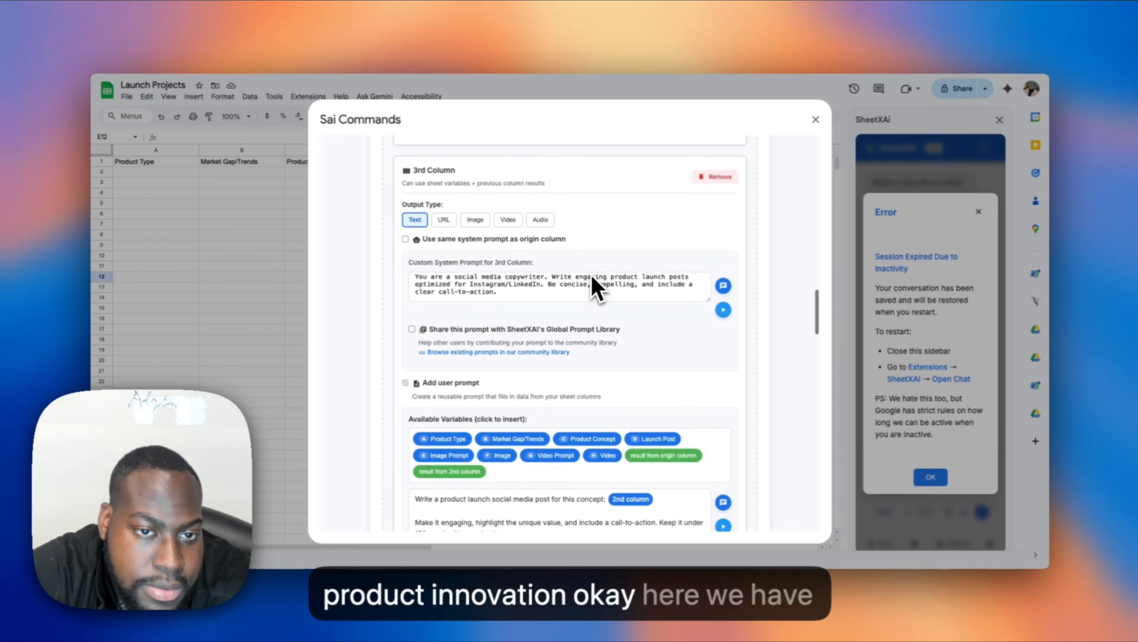
scroll(592, 288, "up", 5)
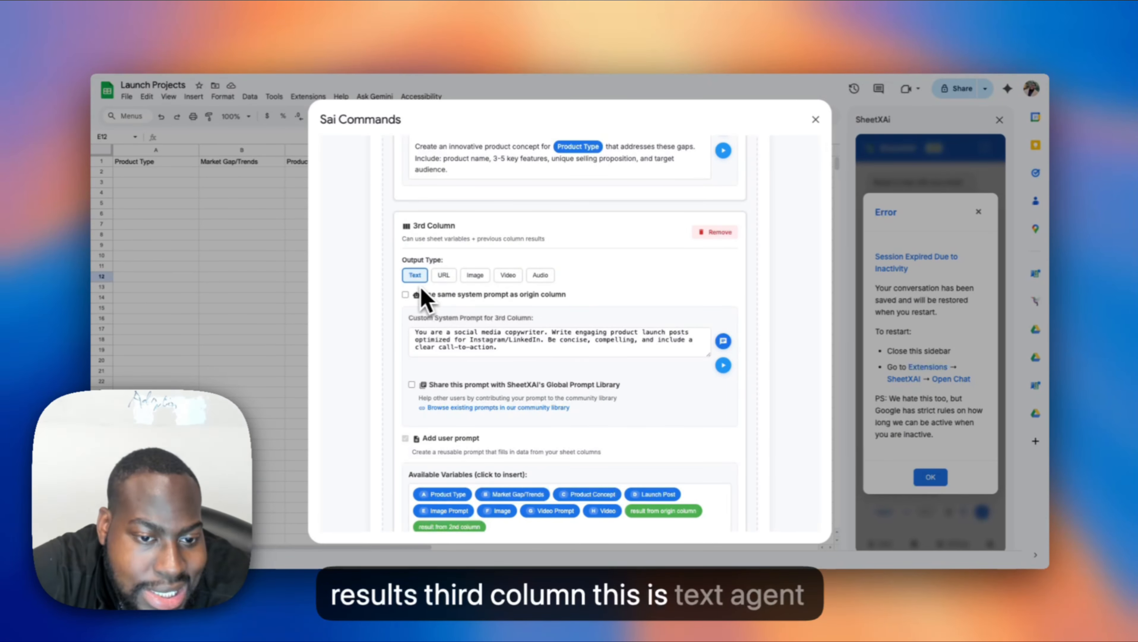
scroll(549, 363, "down", 5)
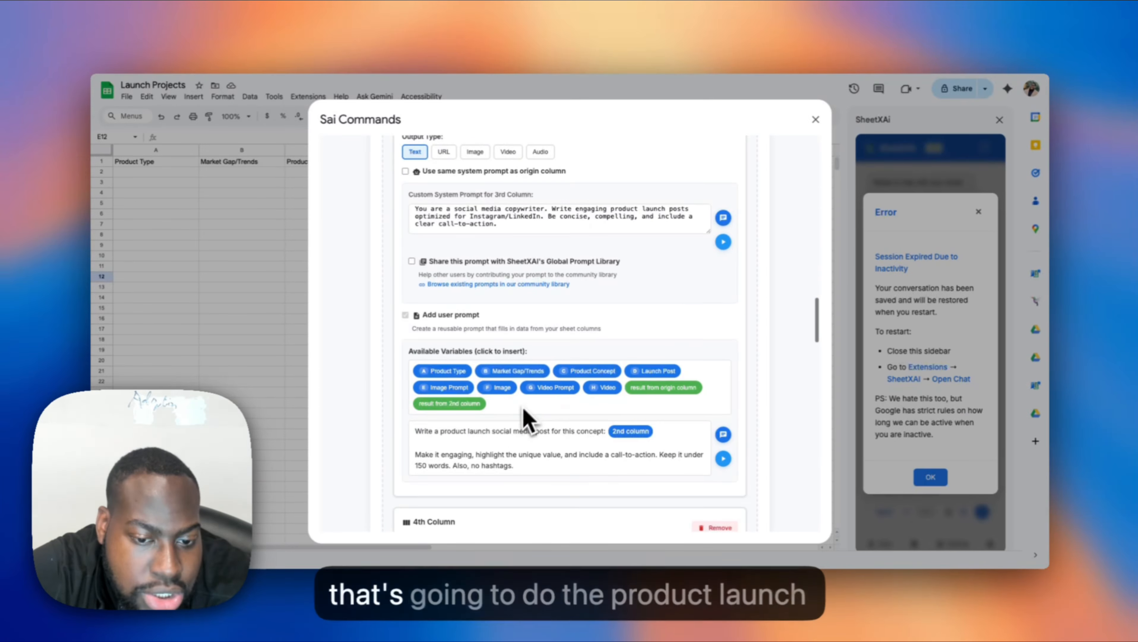
scroll(588, 359, "down", 10)
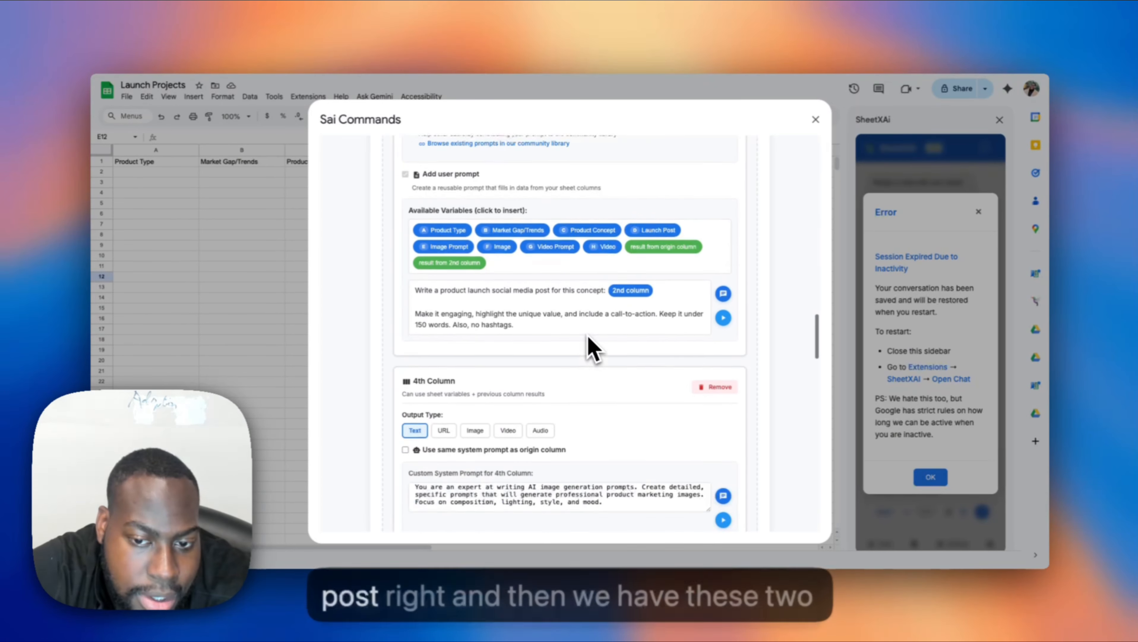
scroll(588, 270, "down", 5)
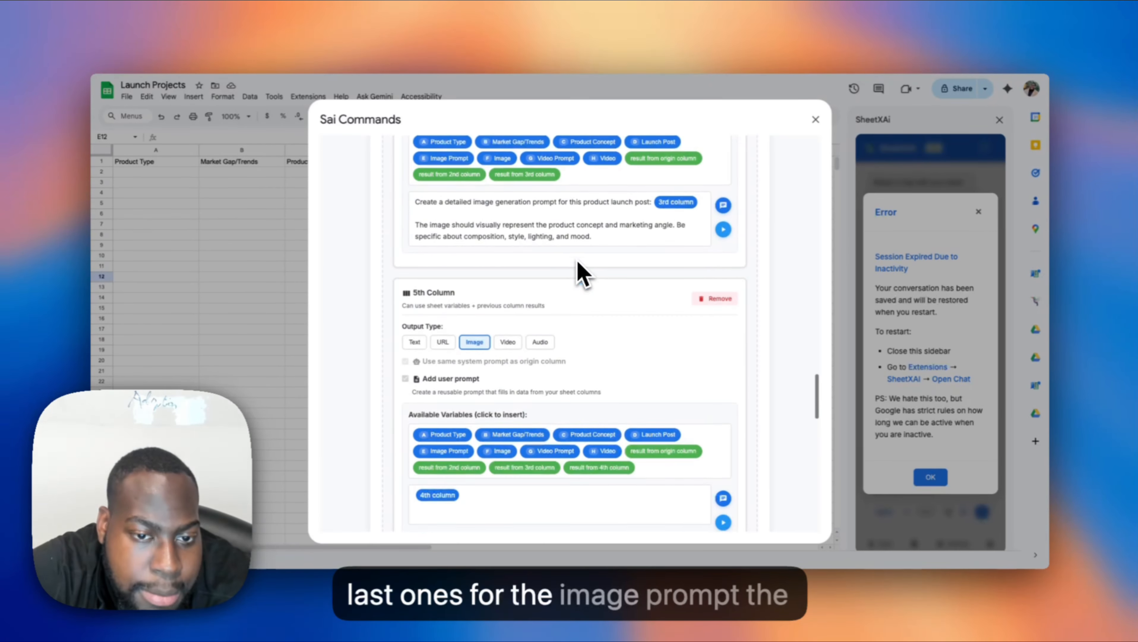
scroll(564, 310, "down", 8)
scroll(566, 315, "down", 10)
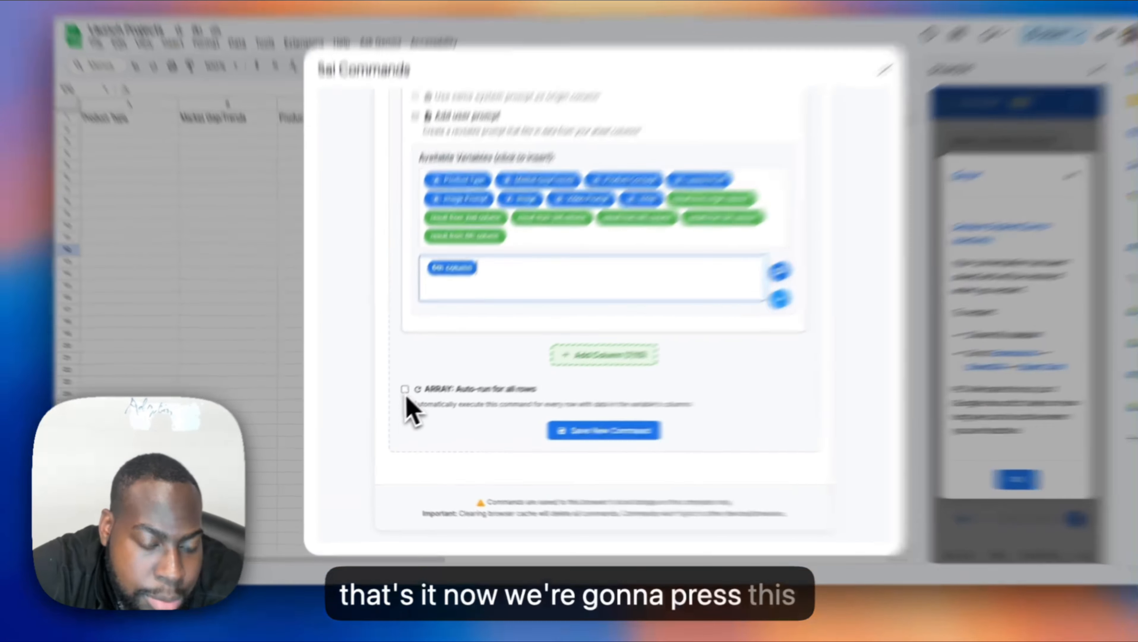
Enable the ARRAY option to auto-run for all rows and save the new command.
left_click(395, 397)
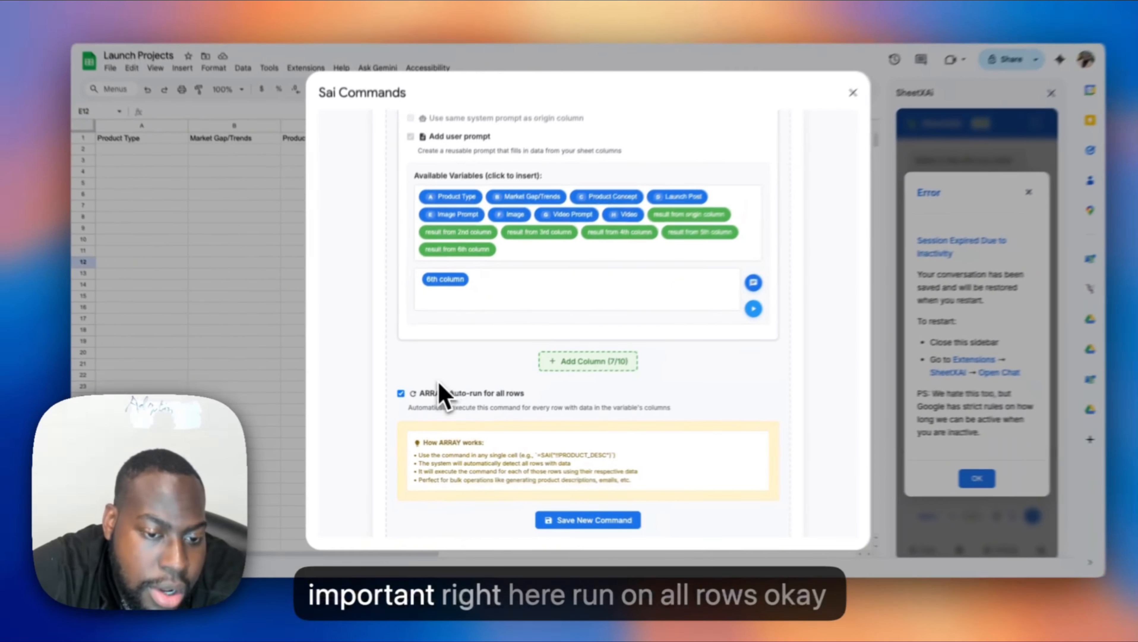
scroll(514, 420, "down", 3)
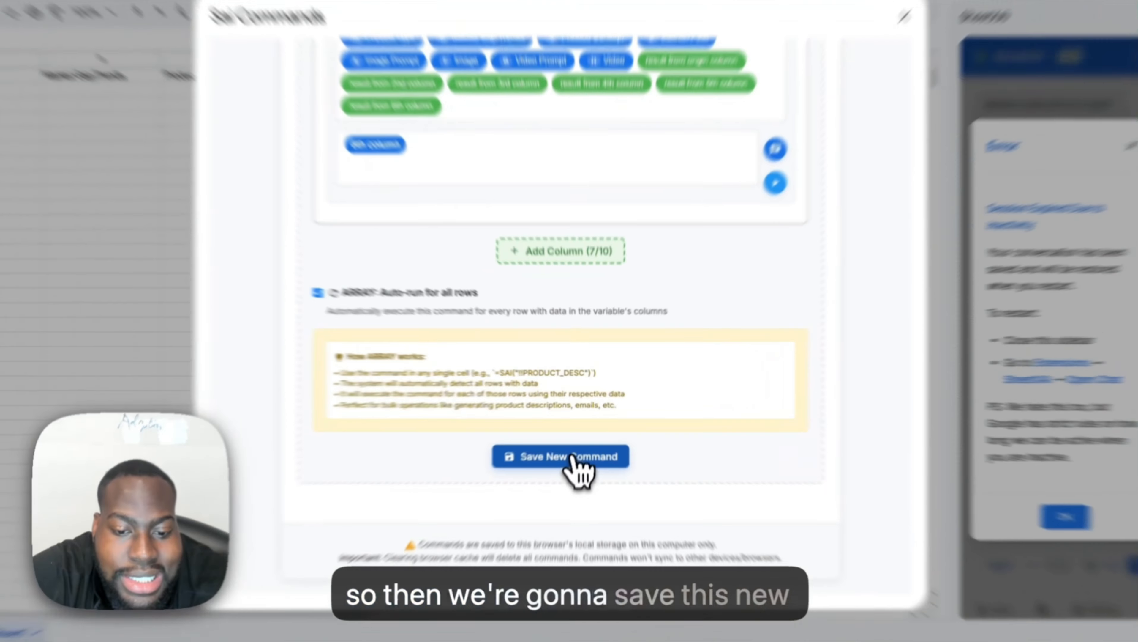
left_click(584, 437)
Copy the !!LAUNCH name of the saved command and open the SheetXAI chat beside the sheet.
scroll(576, 467, "up", 15)
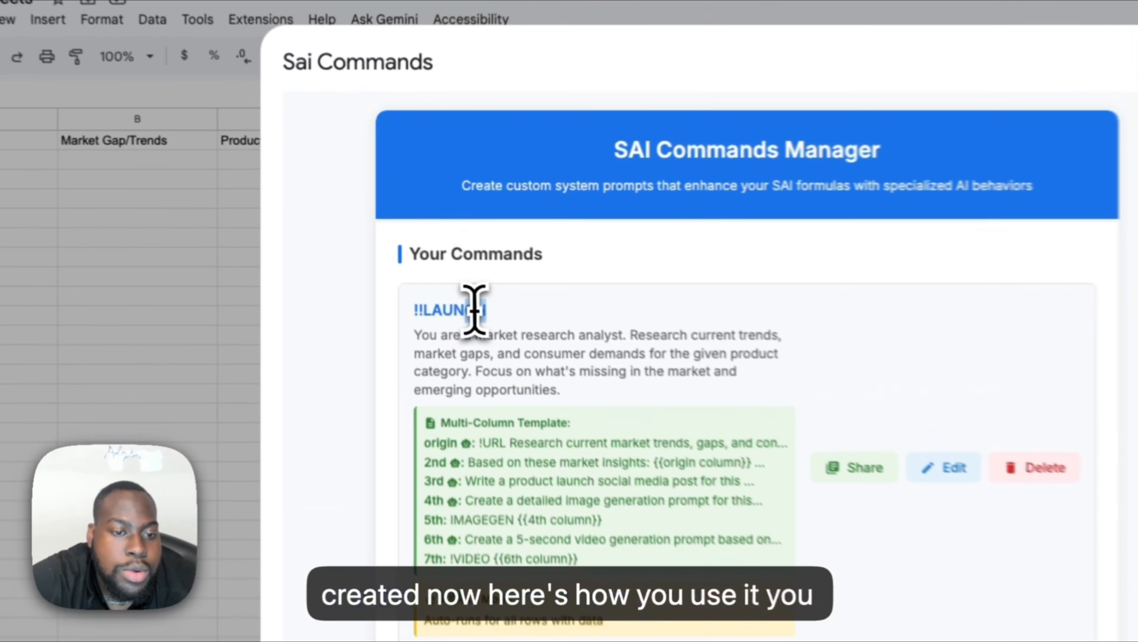
double_click(419, 253)
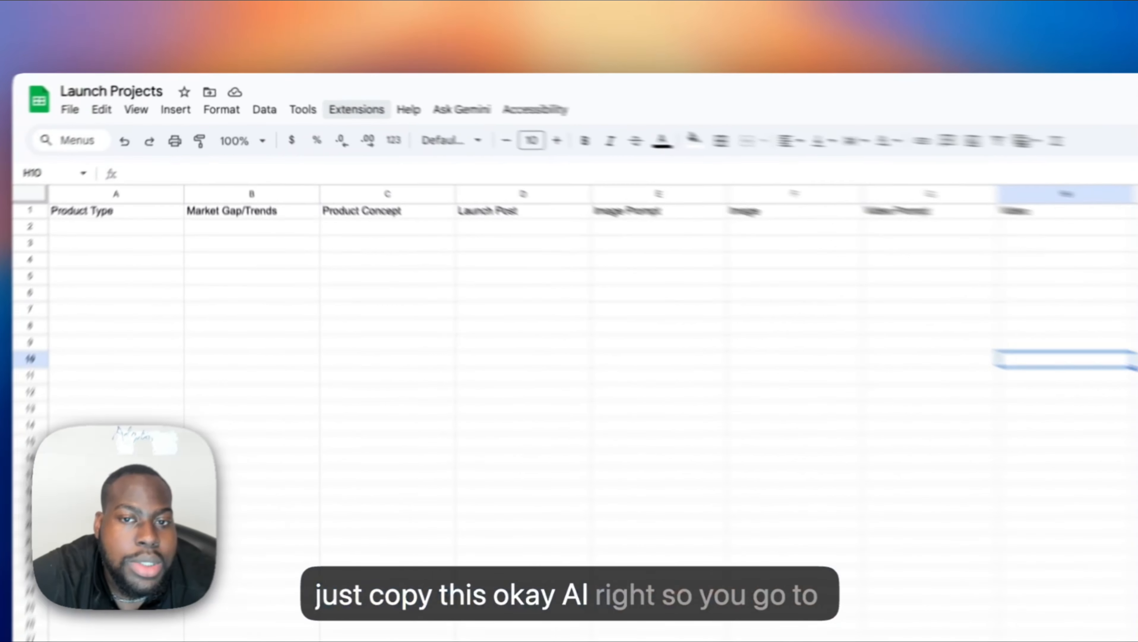
left_click(285, 56)
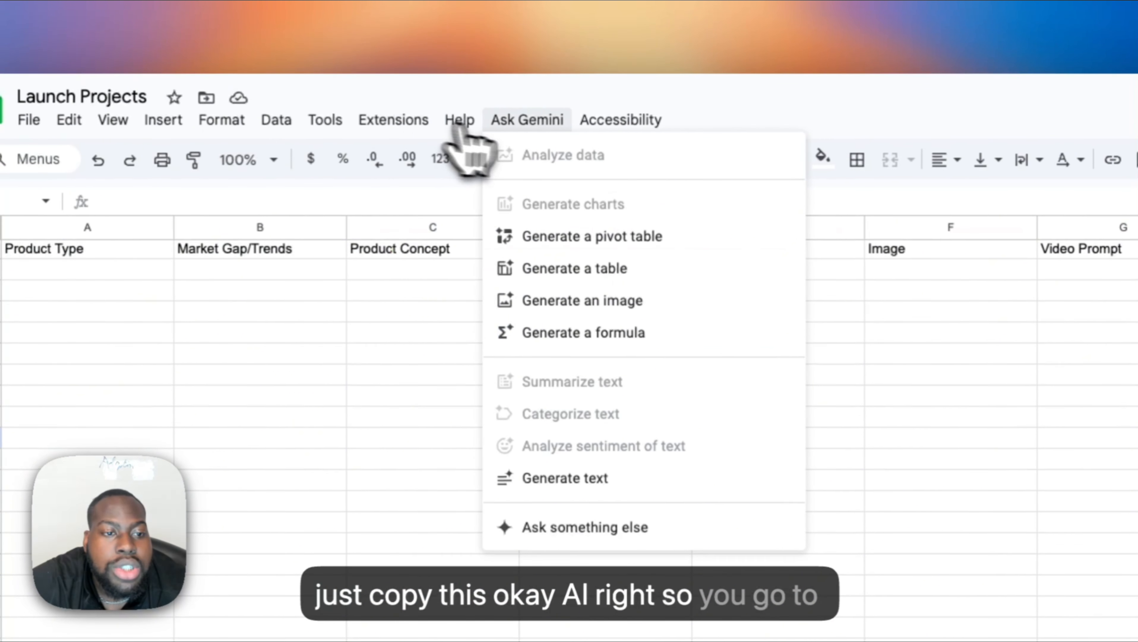
mouse_move(474, 348)
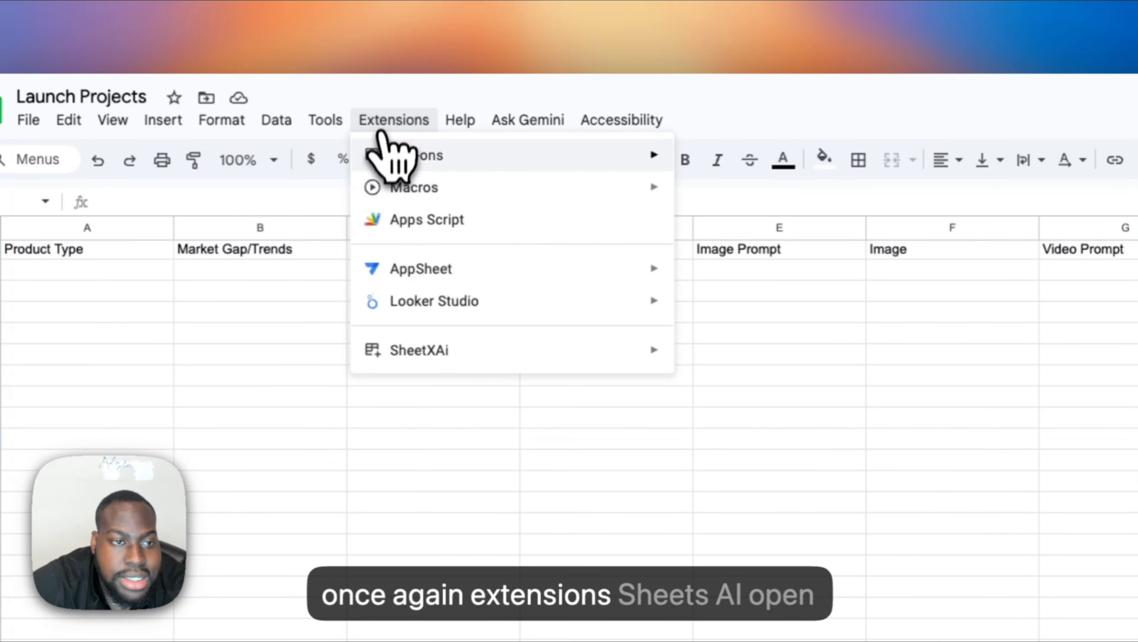
mouse_move(523, 351)
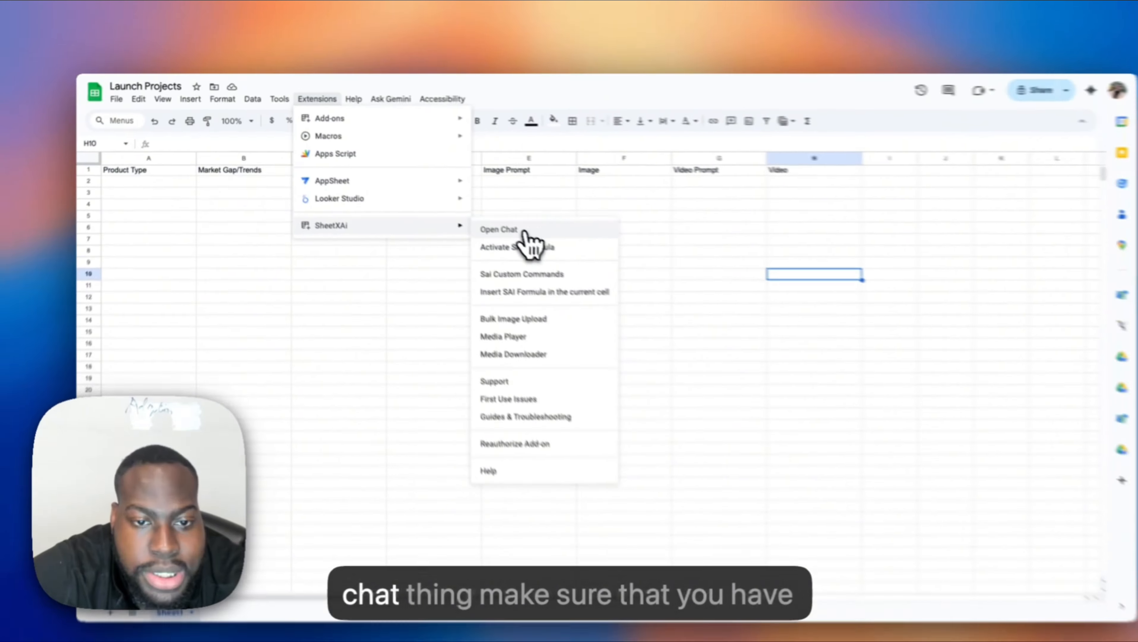
left_click(656, 337)
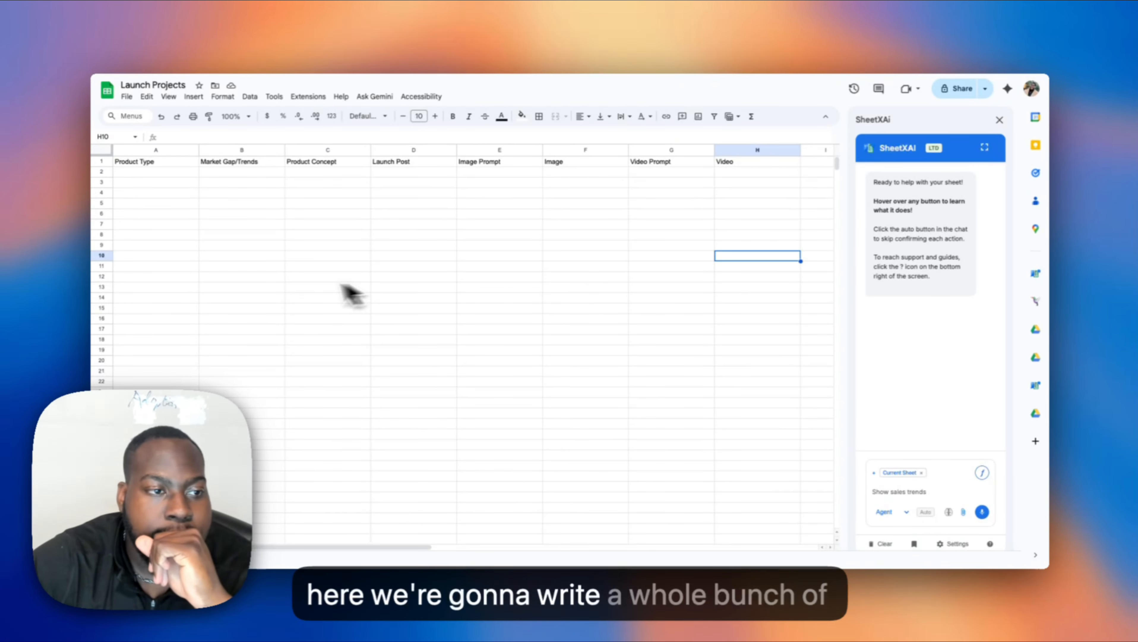
Fill the Product Type column from A2 down with Water bottles, Phones, sneakers and watches.
left_click(166, 173)
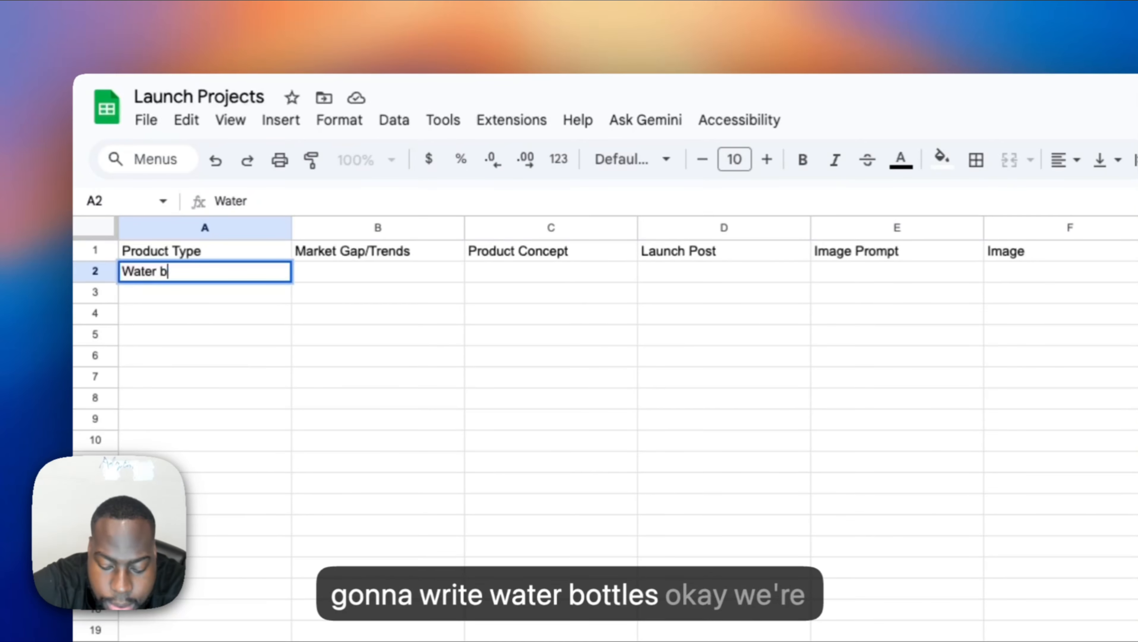
key("Return")
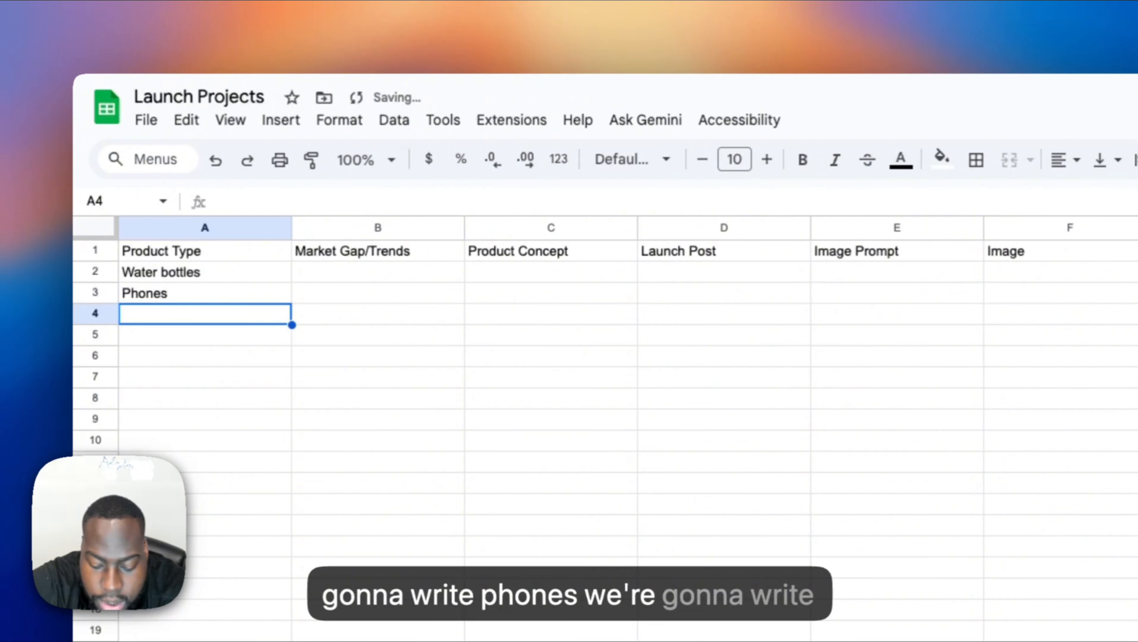
type("s")
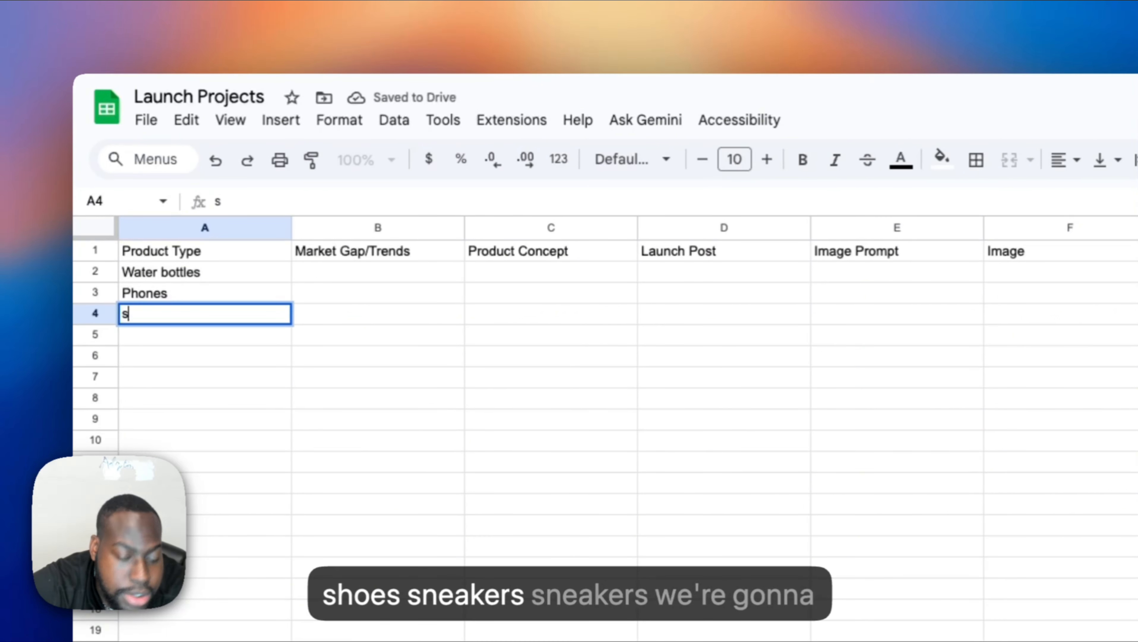
type("hoessneakers")
key("Return")
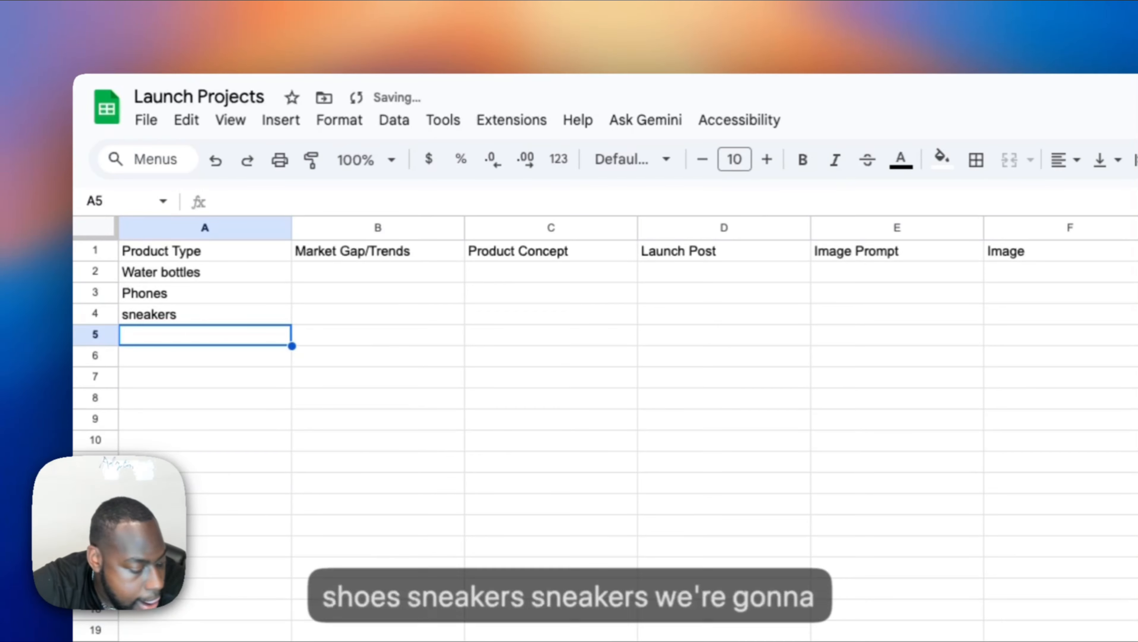
type("watches")
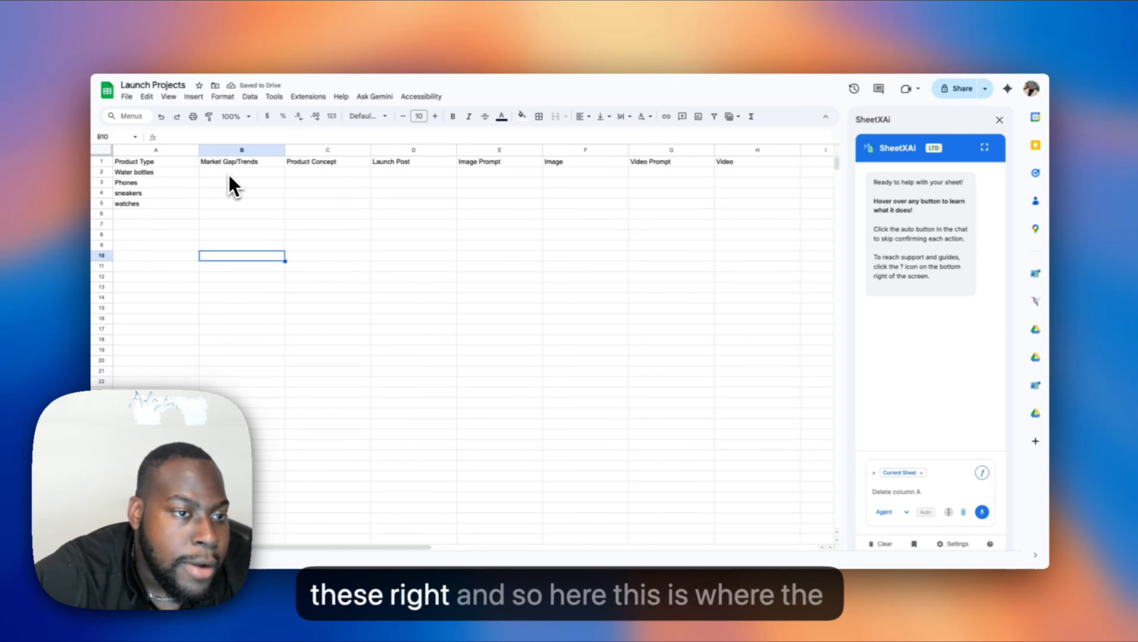
Run the !!LAUNCH command with an SAI formula in cell B2 under Market Gap/Trends.
double_click(229, 173)
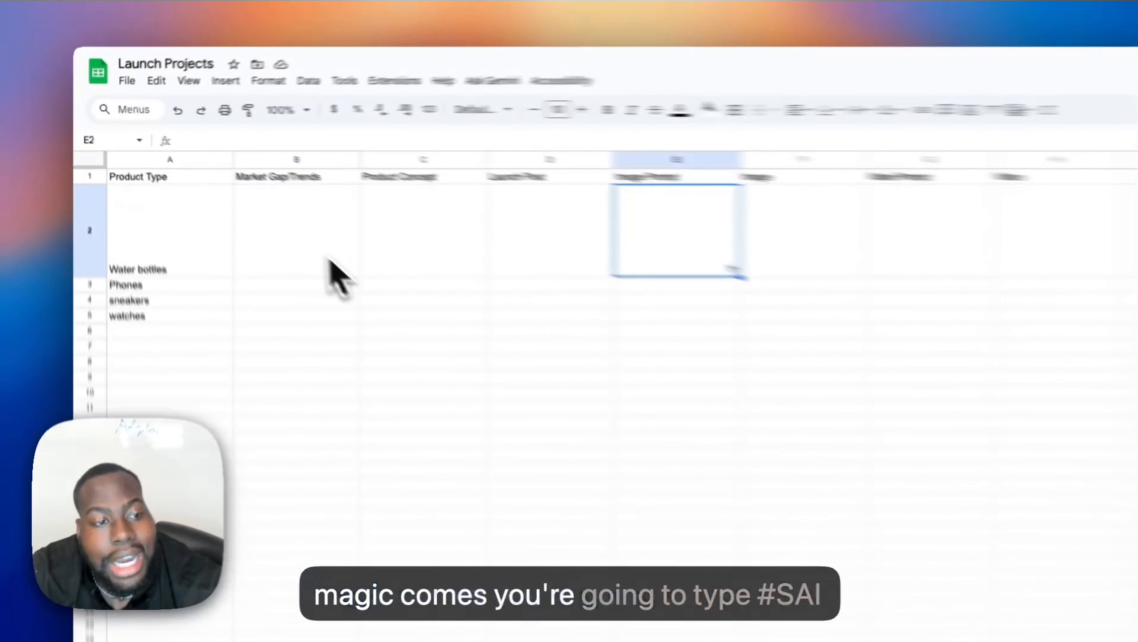
left_click(247, 173)
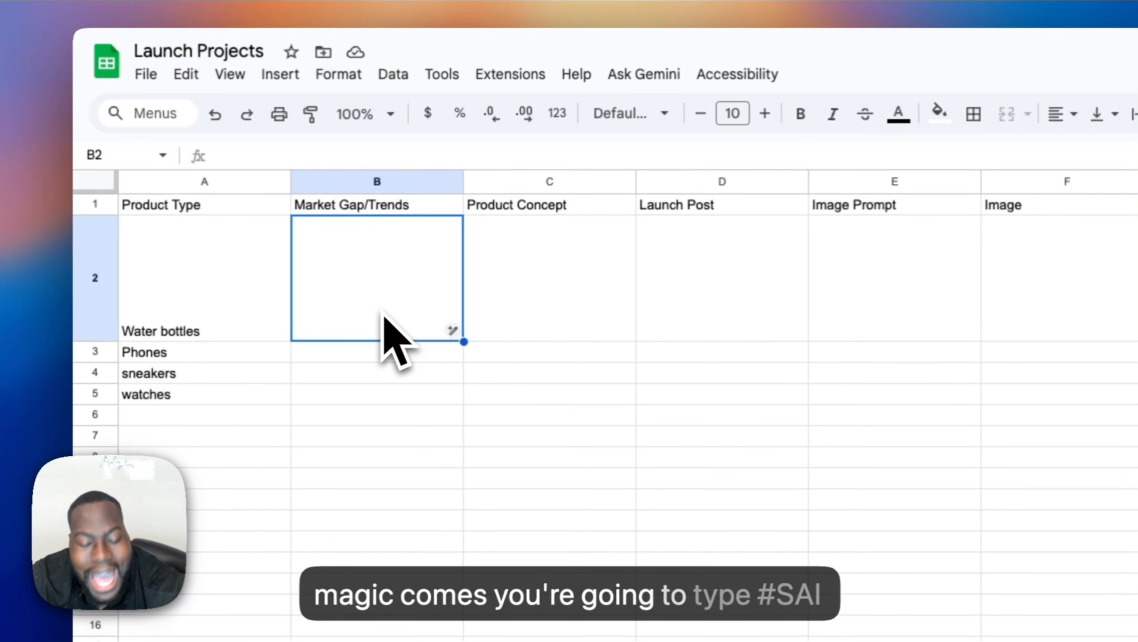
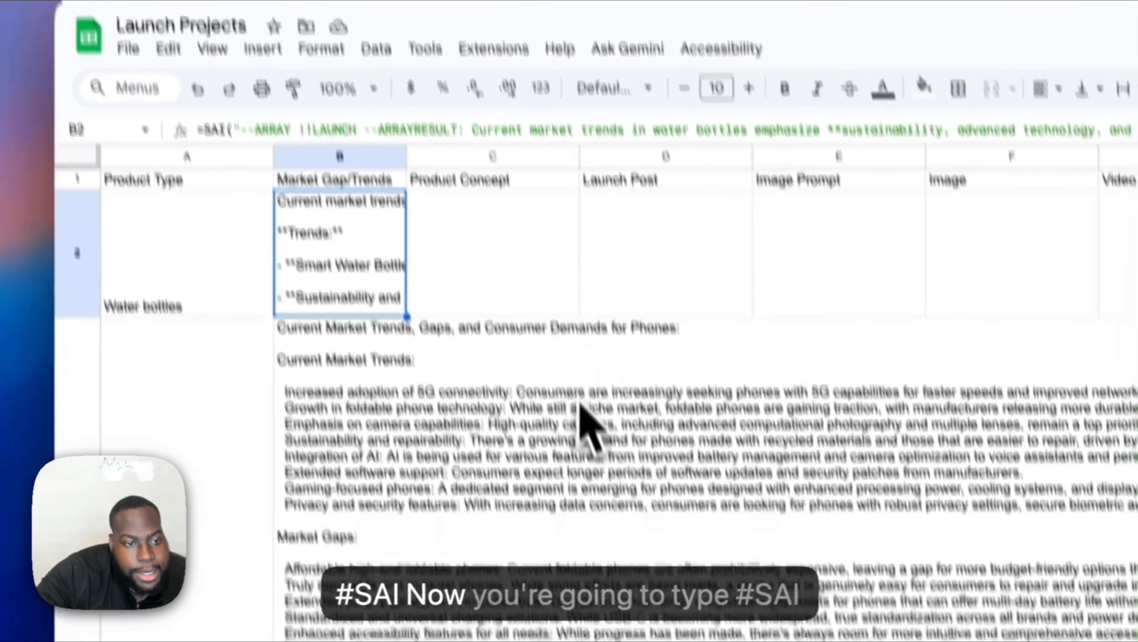
Reduce the heights of the Phones, sneakers and watches rows to make the generated results compact.
scroll(591, 517, "down", 4)
scroll(409, 323, "down", 2)
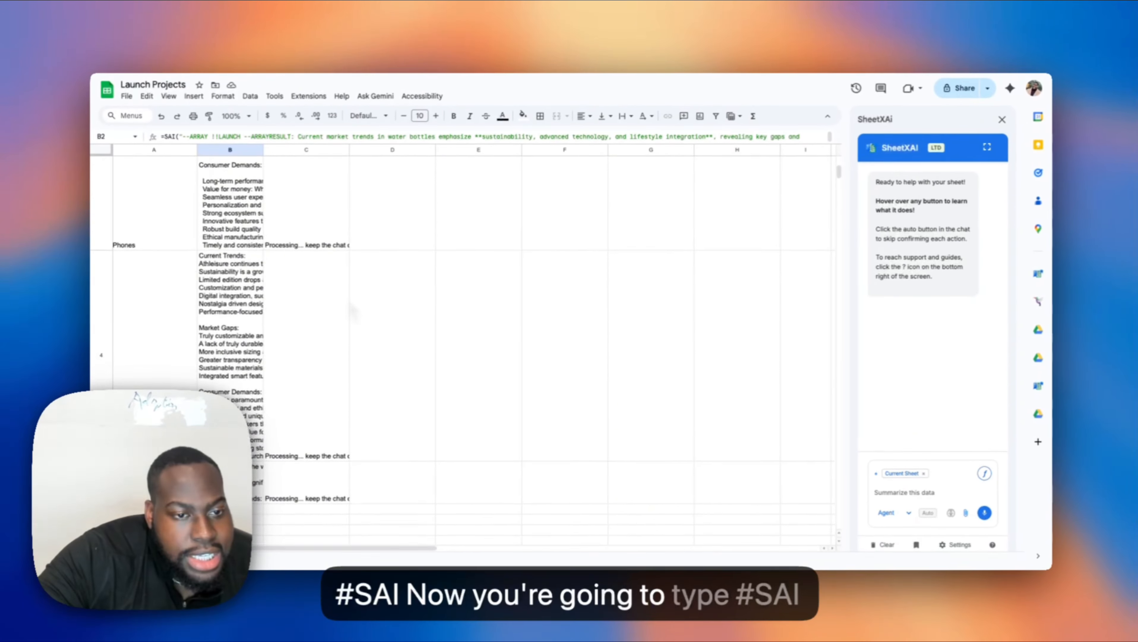
scroll(409, 322, "up", 5)
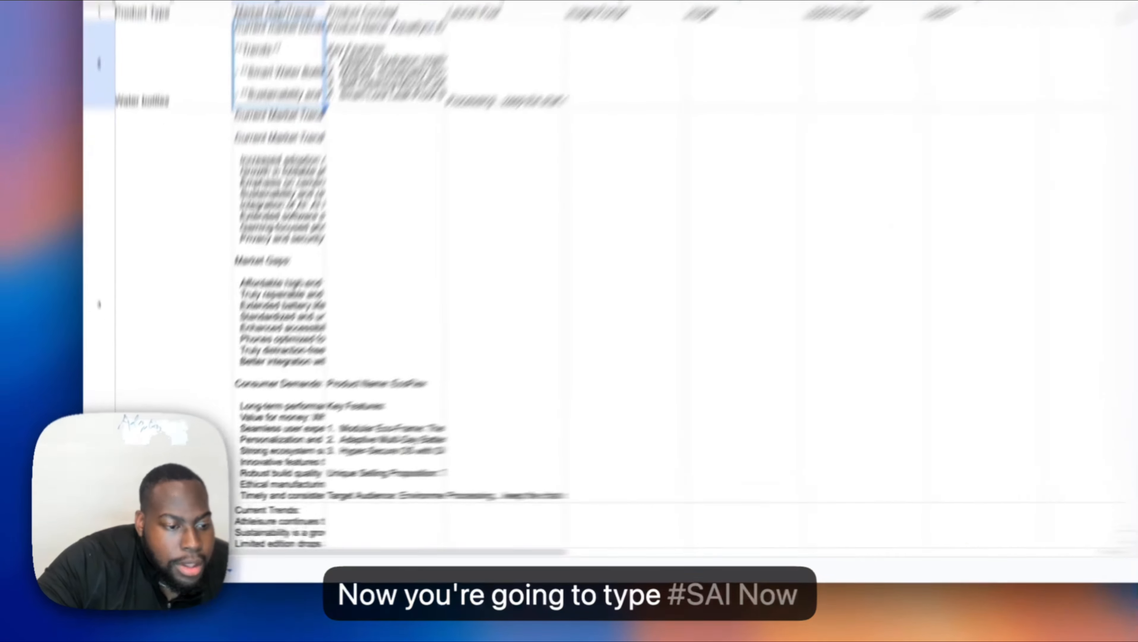
left_click_drag(108, 511, 108, 299)
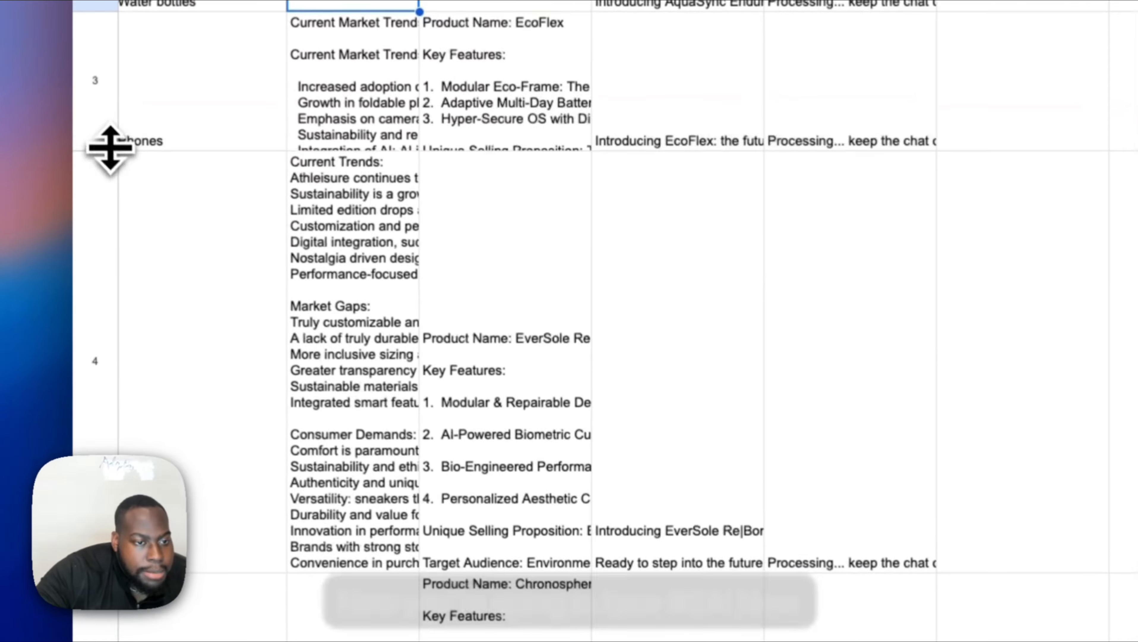
left_click_drag(101, 582, 101, 573)
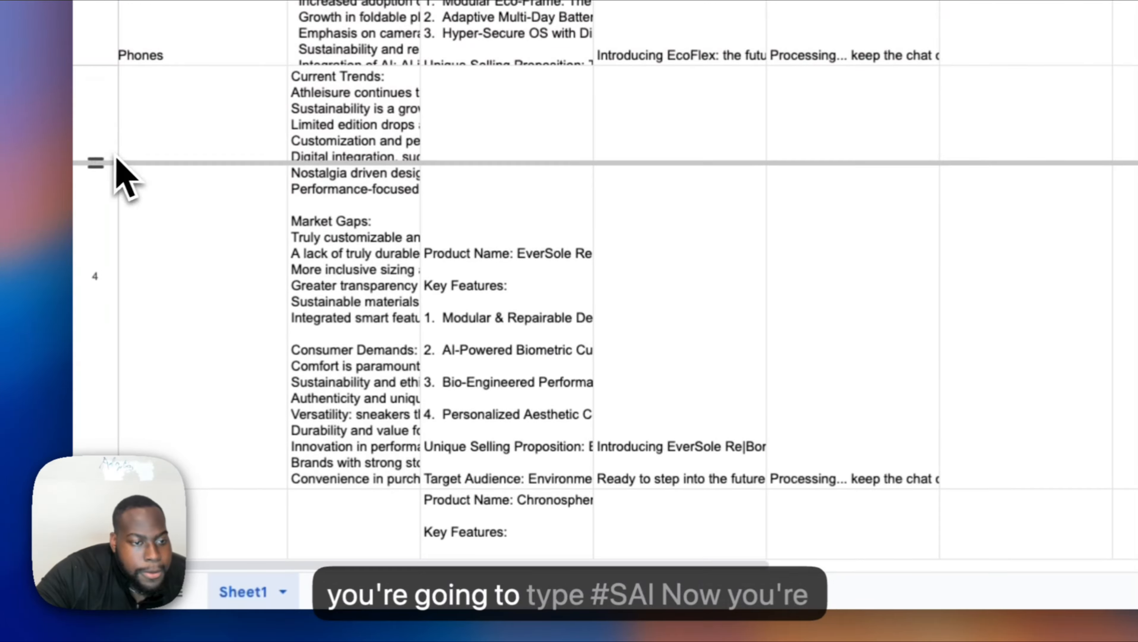
left_click_drag(116, 163, 113, 153)
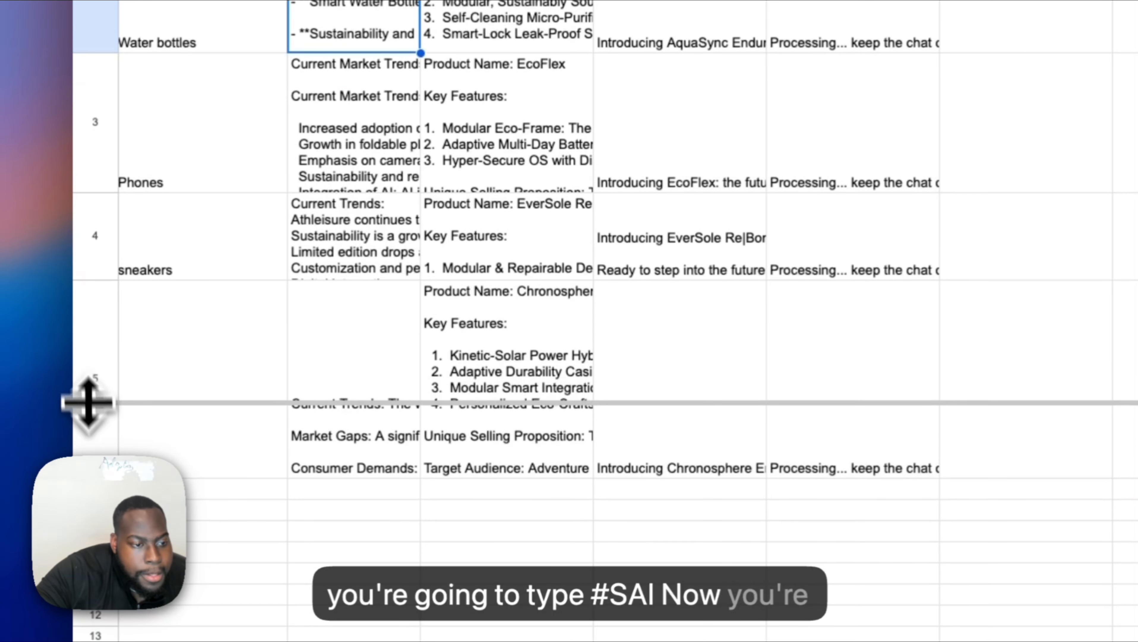
left_click_drag(87, 402, 86, 380)
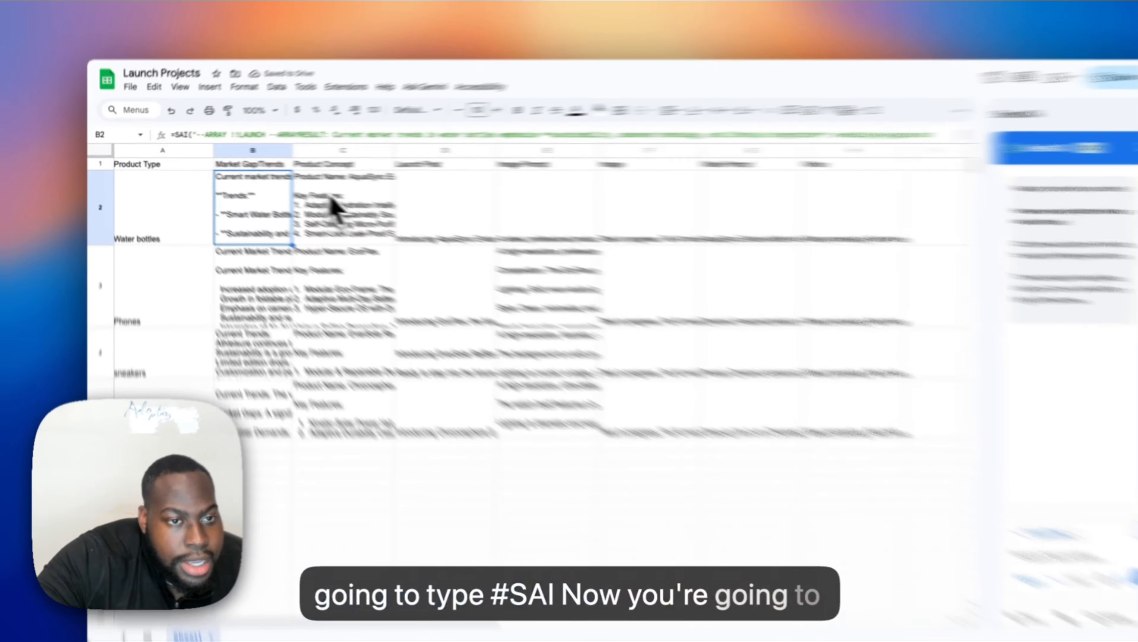
Inspect the generated Product Concept, Image Prompt, Image and Video results in the Water bottles row.
left_click(304, 214)
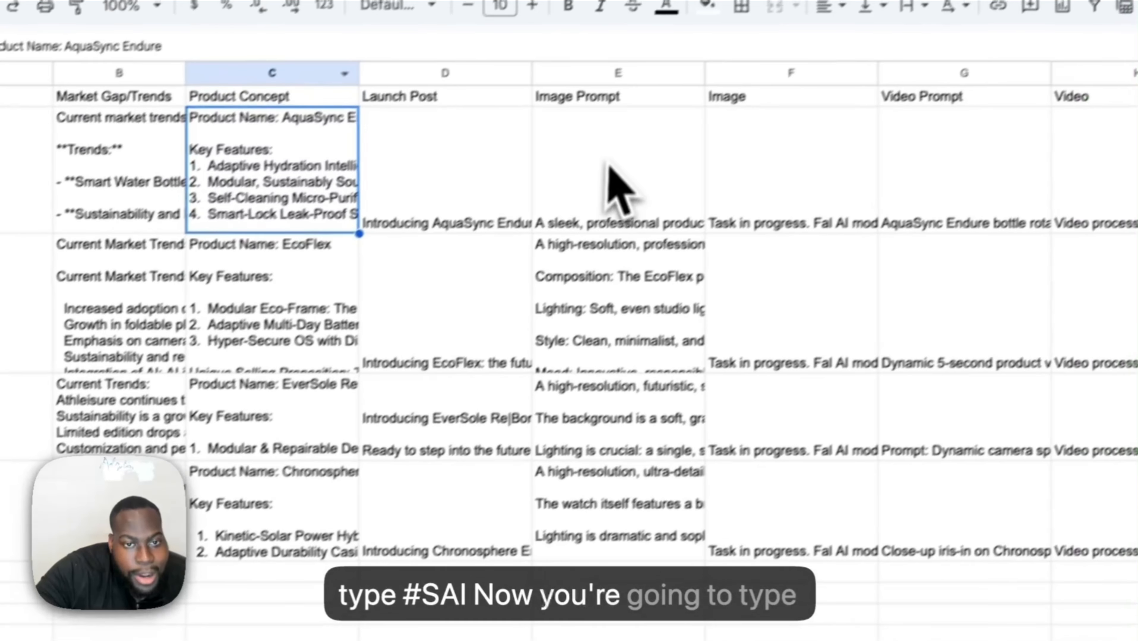
left_click(611, 168)
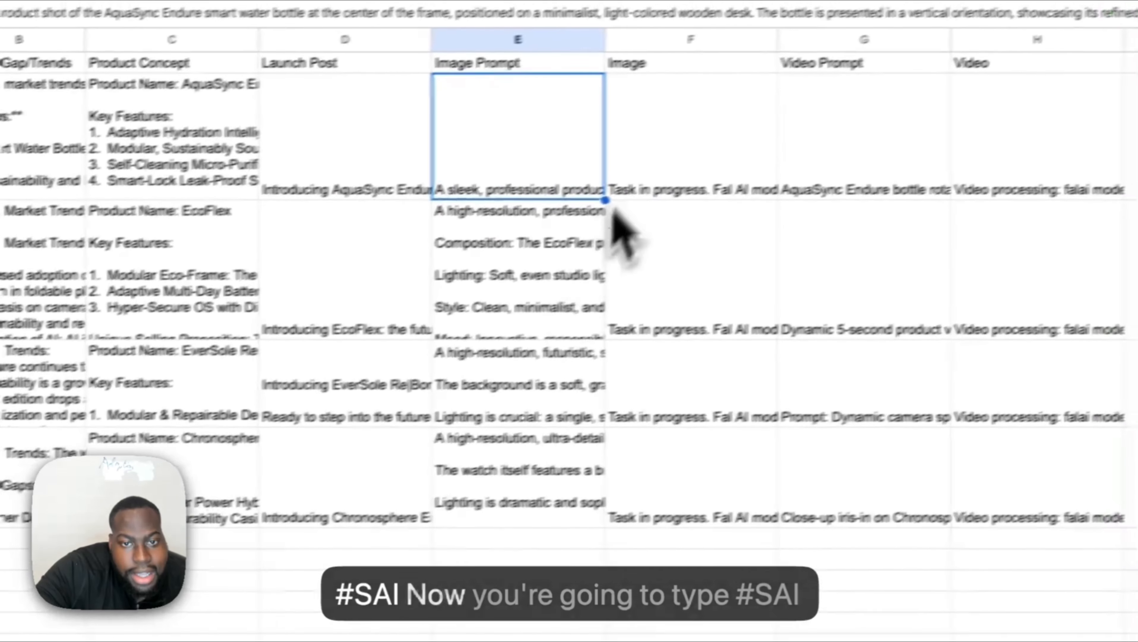
left_click(704, 161)
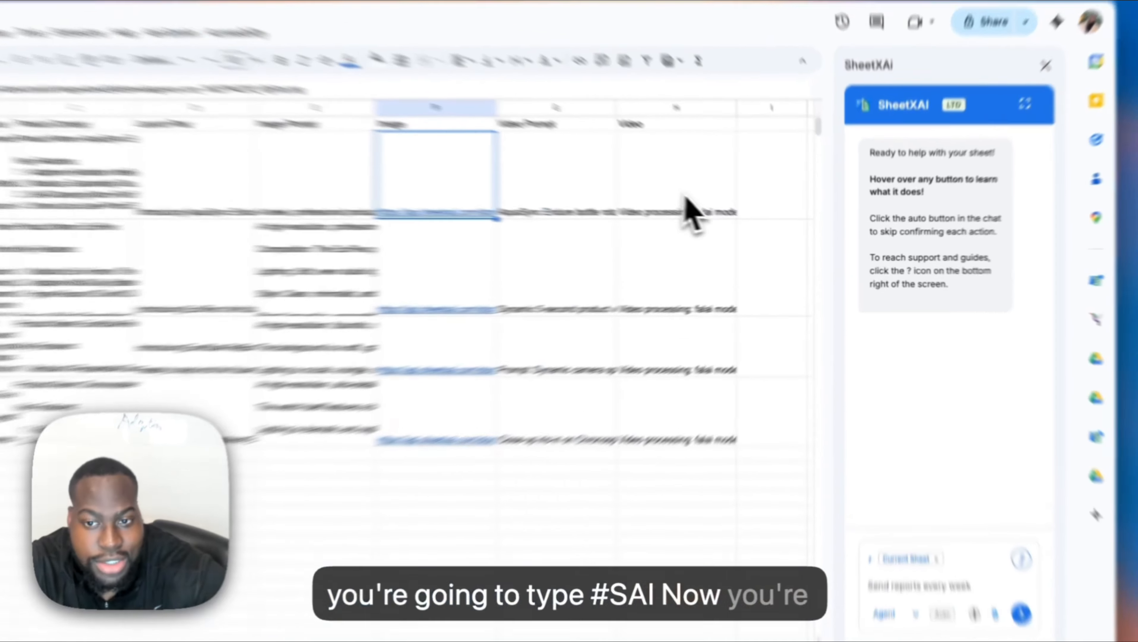
left_click(733, 207)
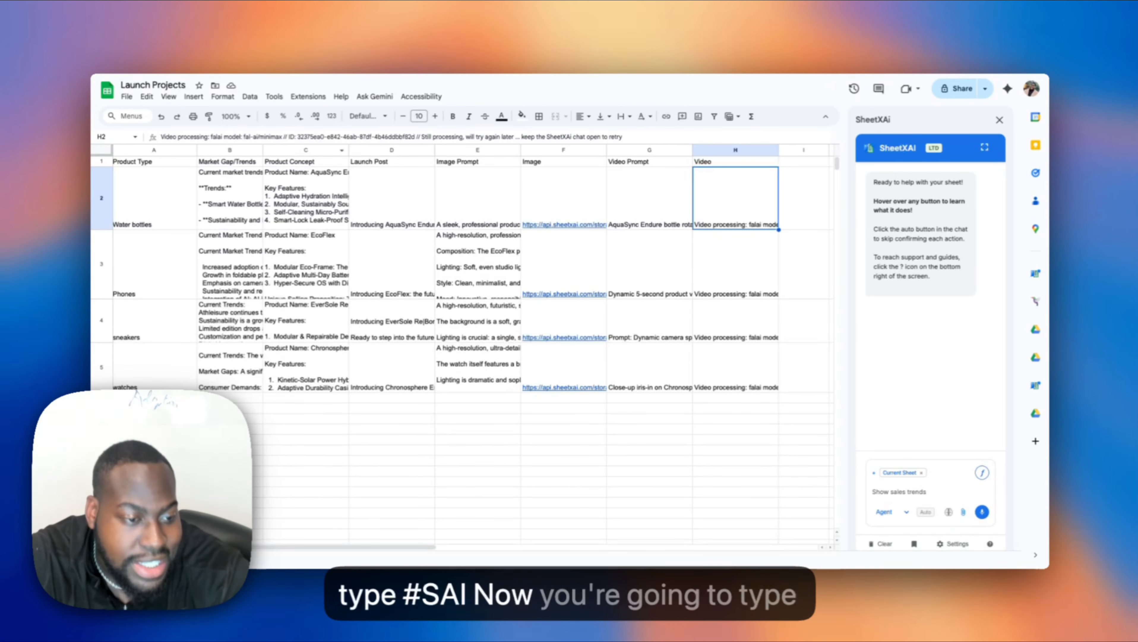
Add cups as a product type in A6 and check the Product Concept and video cells generated for it.
left_click(157, 398)
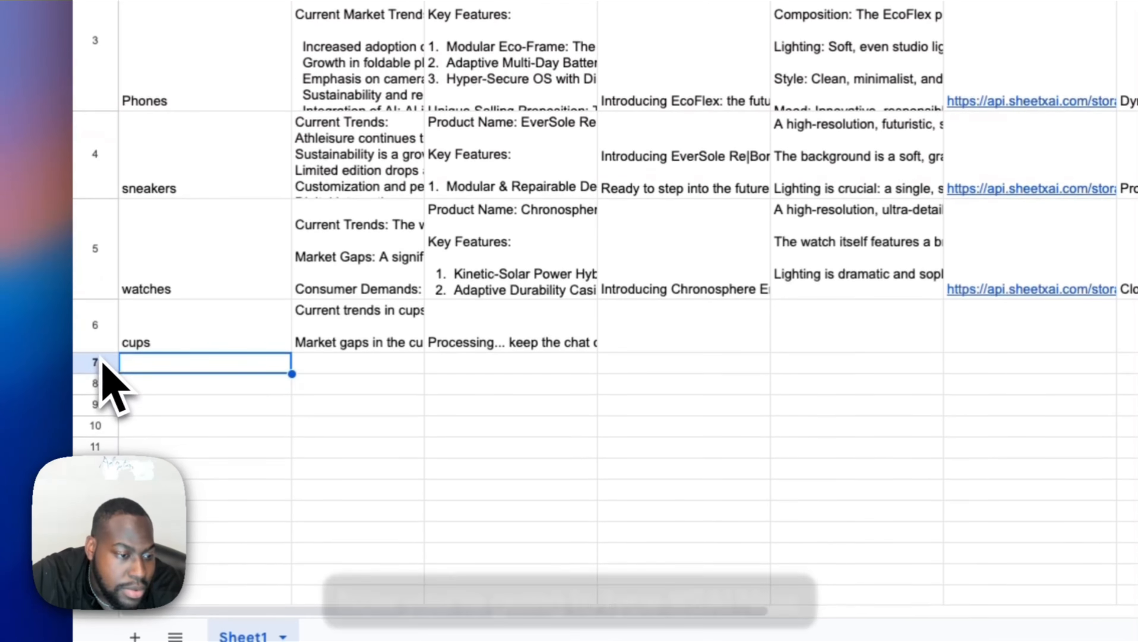
left_click(342, 341)
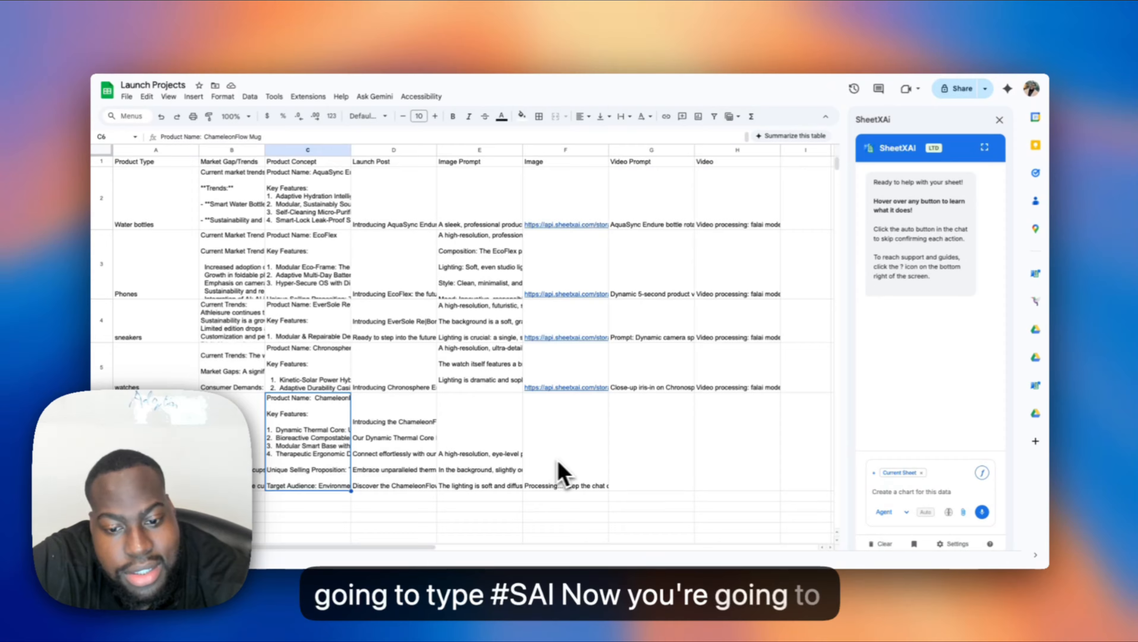
left_click(663, 447)
left_click(719, 448)
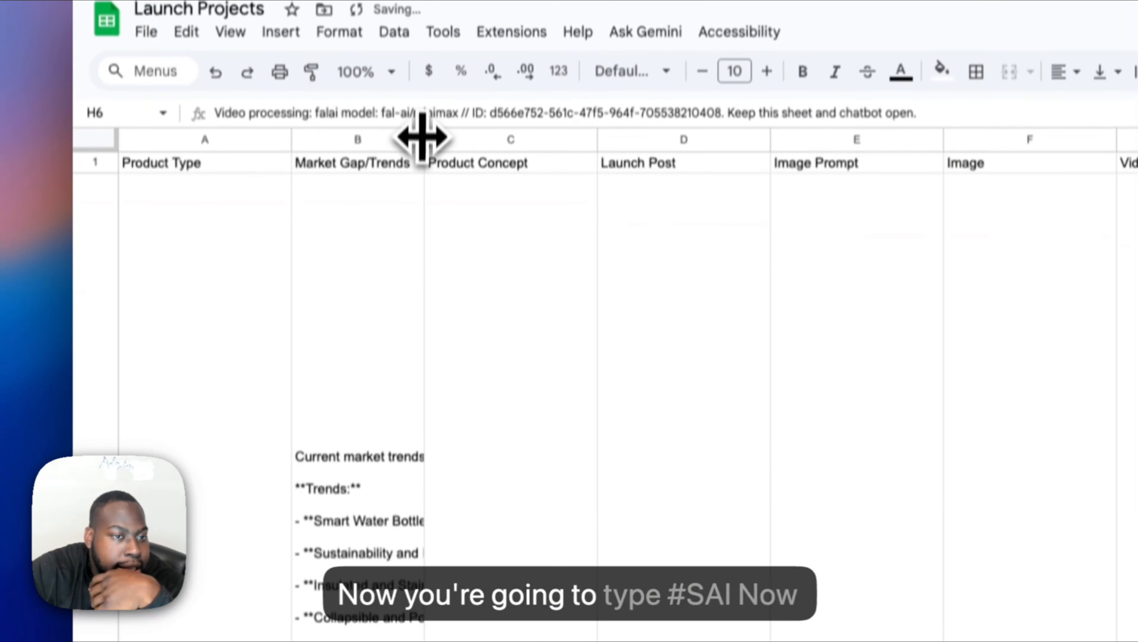
Widen the Market Gap/Trends column and wrap the text of cell B2.
left_click_drag(596, 173, 595, 175)
left_click(437, 504)
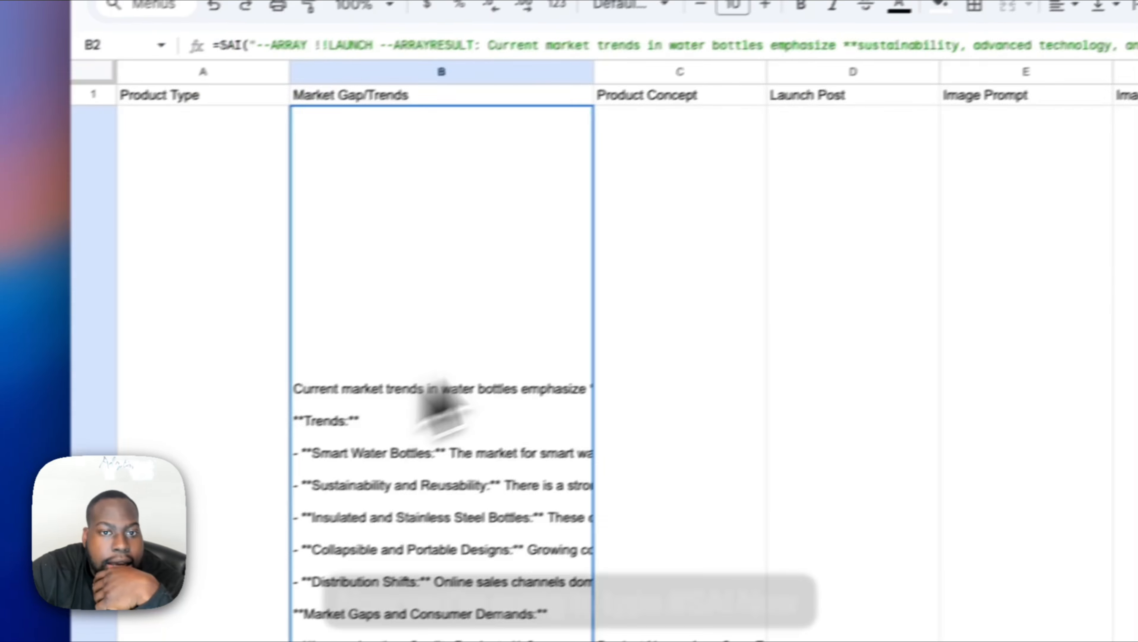
left_click(780, 135)
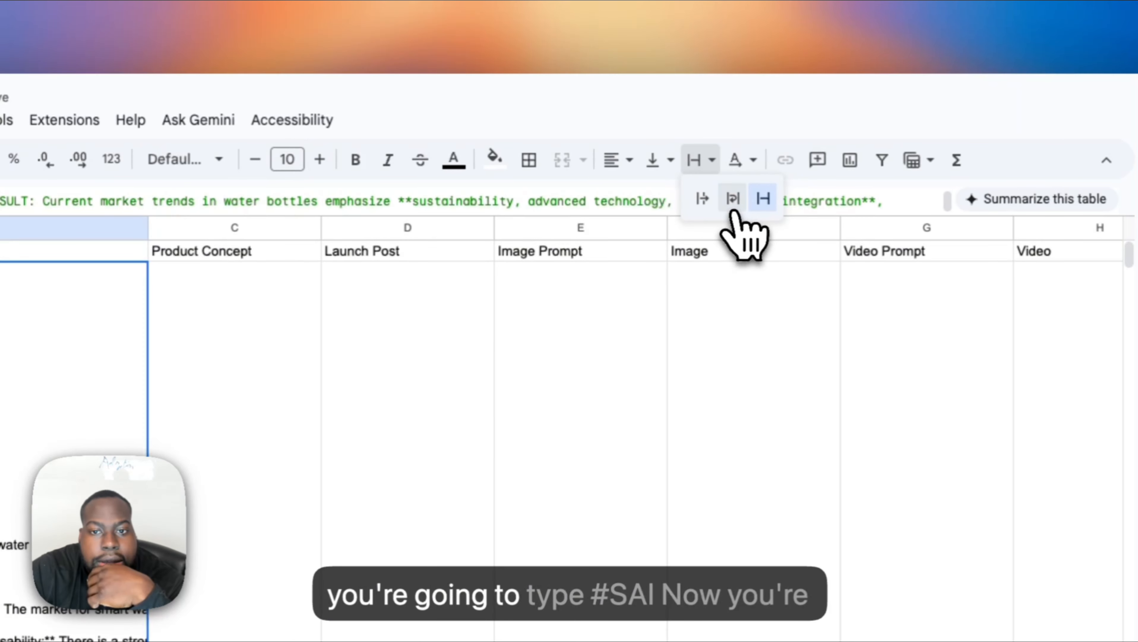
left_click(802, 172)
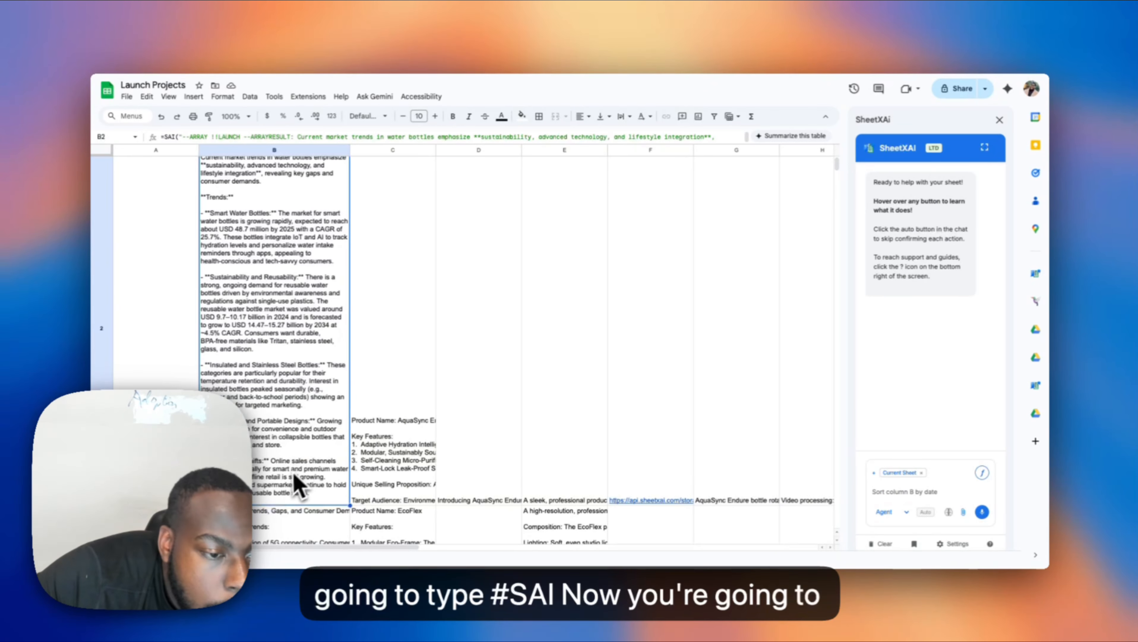
scroll(278, 395, "up", 1)
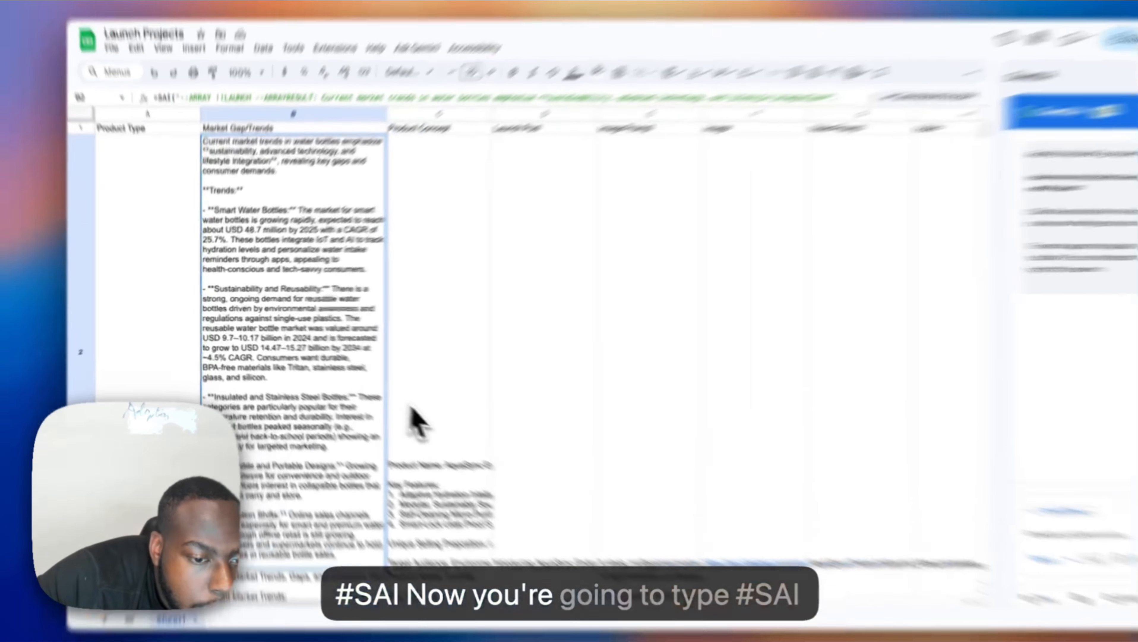
Wrap the text of the Water bottles Product Concept in cell C2 and read through it.
left_click(377, 397)
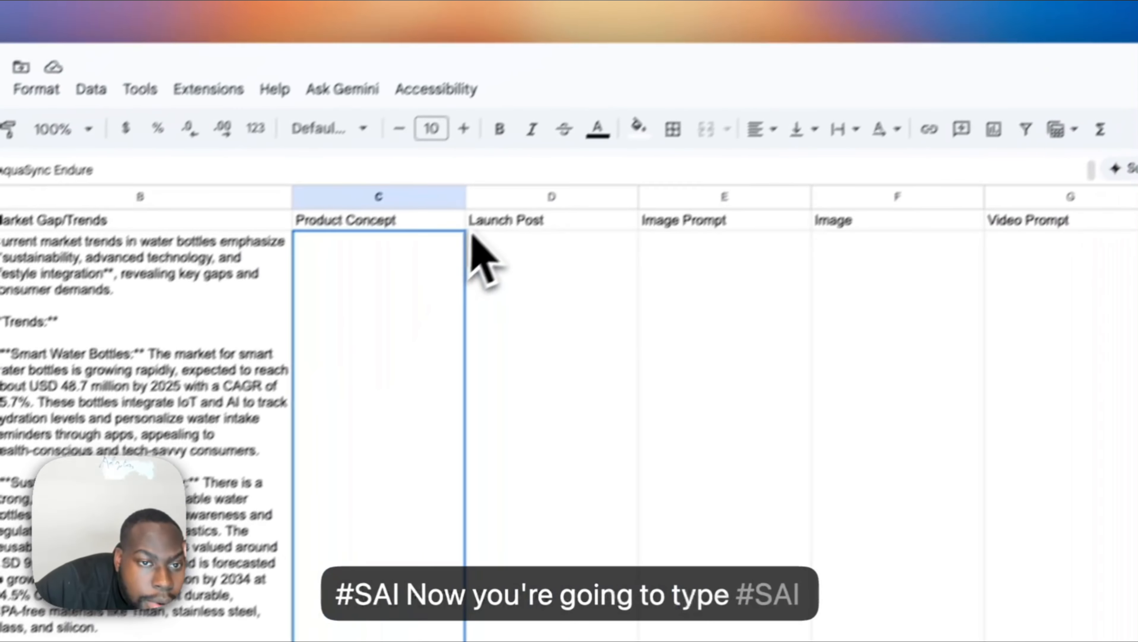
left_click(850, 132)
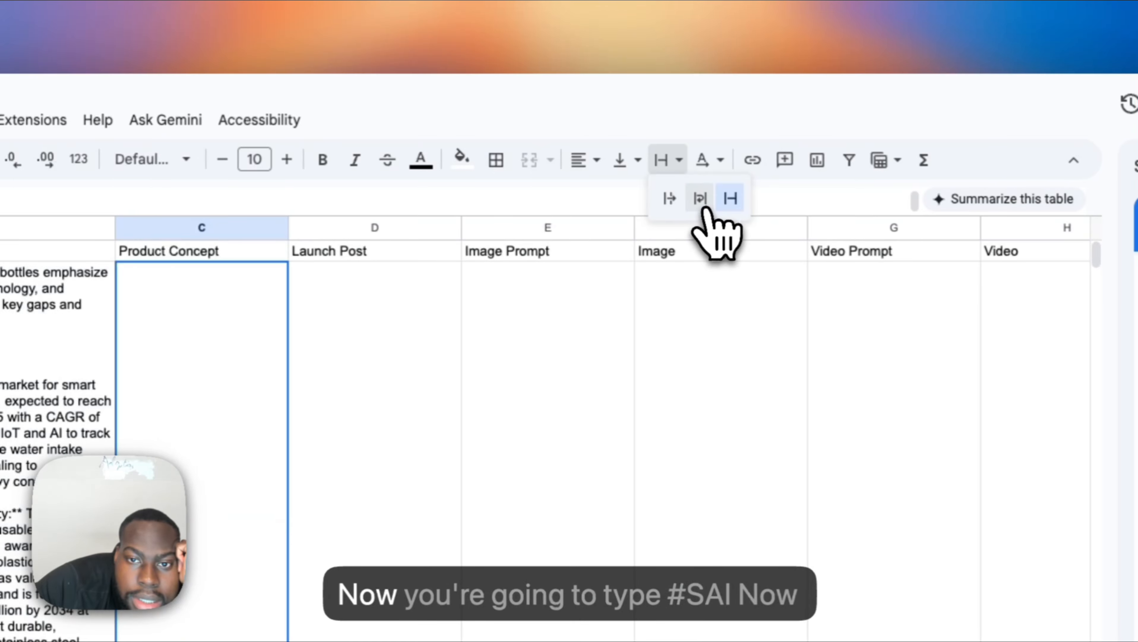
left_click(702, 206)
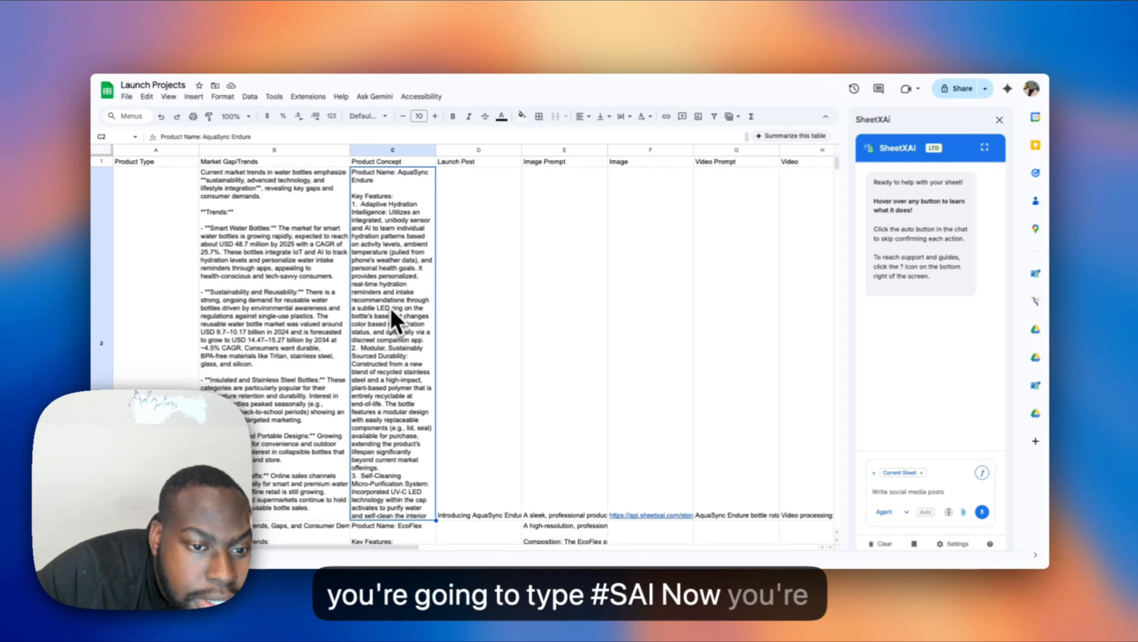
scroll(404, 387, "down", 1)
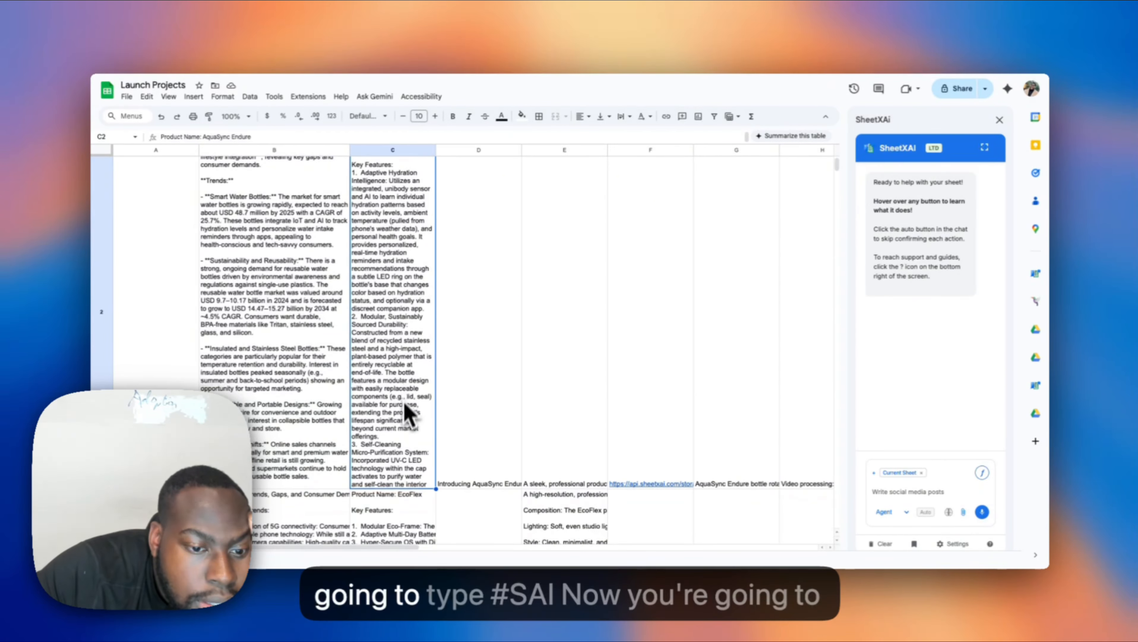
Wrap the text of the Water bottles Launch Post in D2 and Image Prompt in E2.
left_click(477, 379)
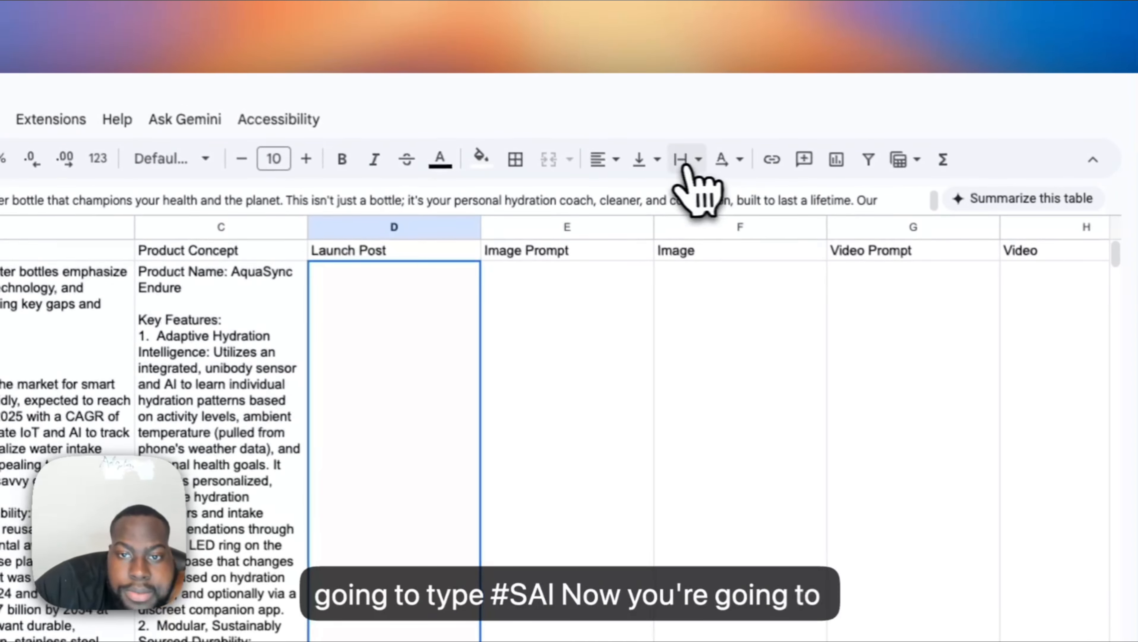
left_click(686, 153)
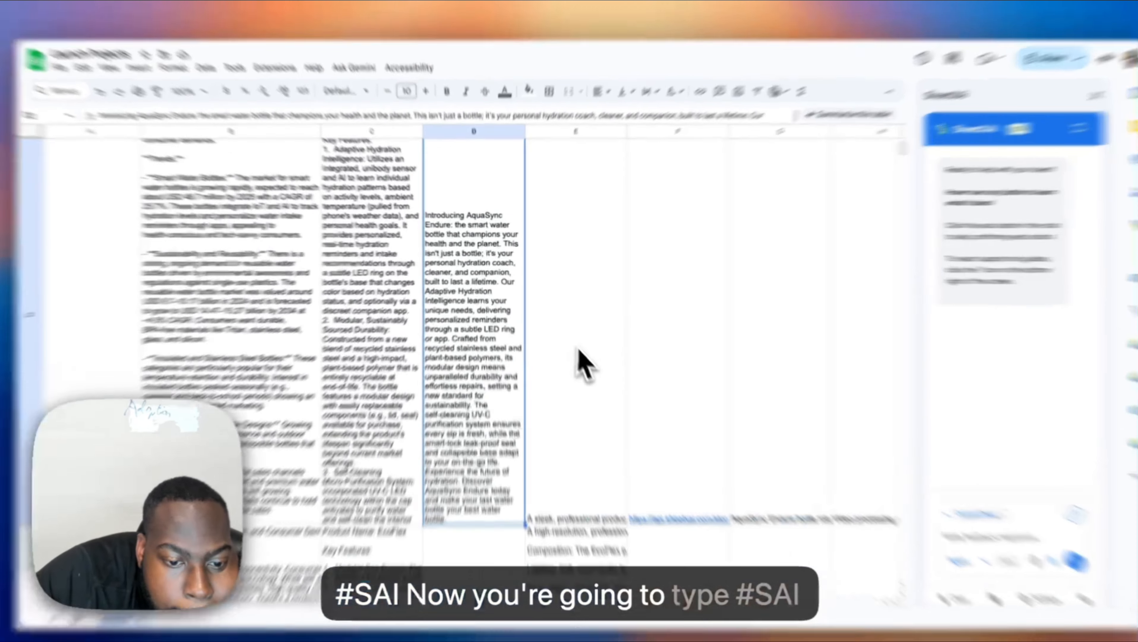
left_click(565, 358)
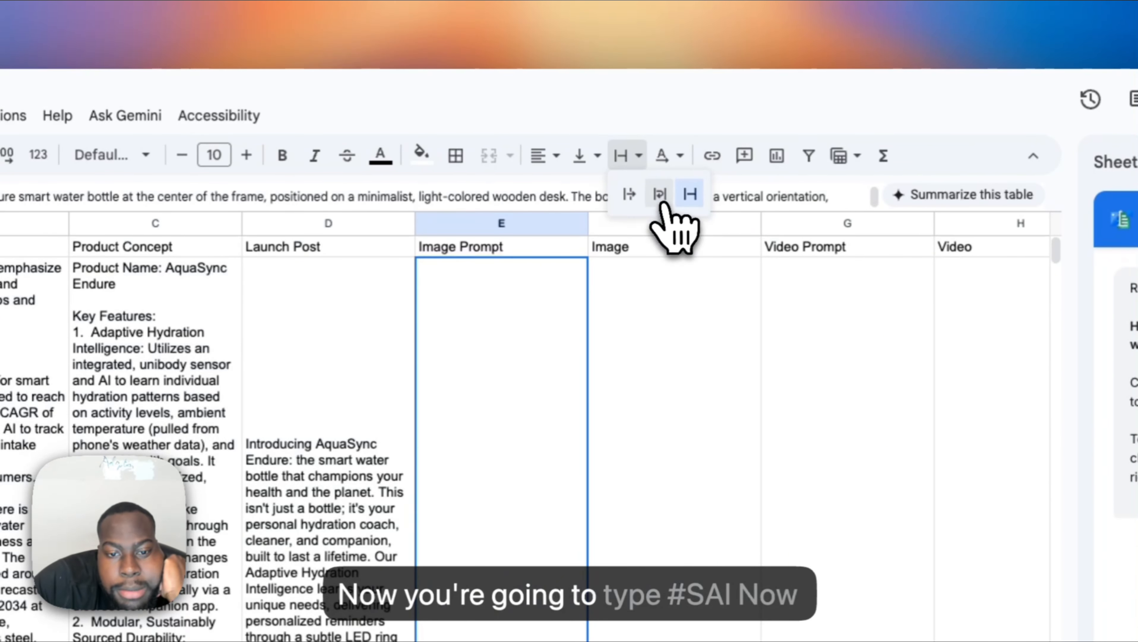
left_click(662, 197)
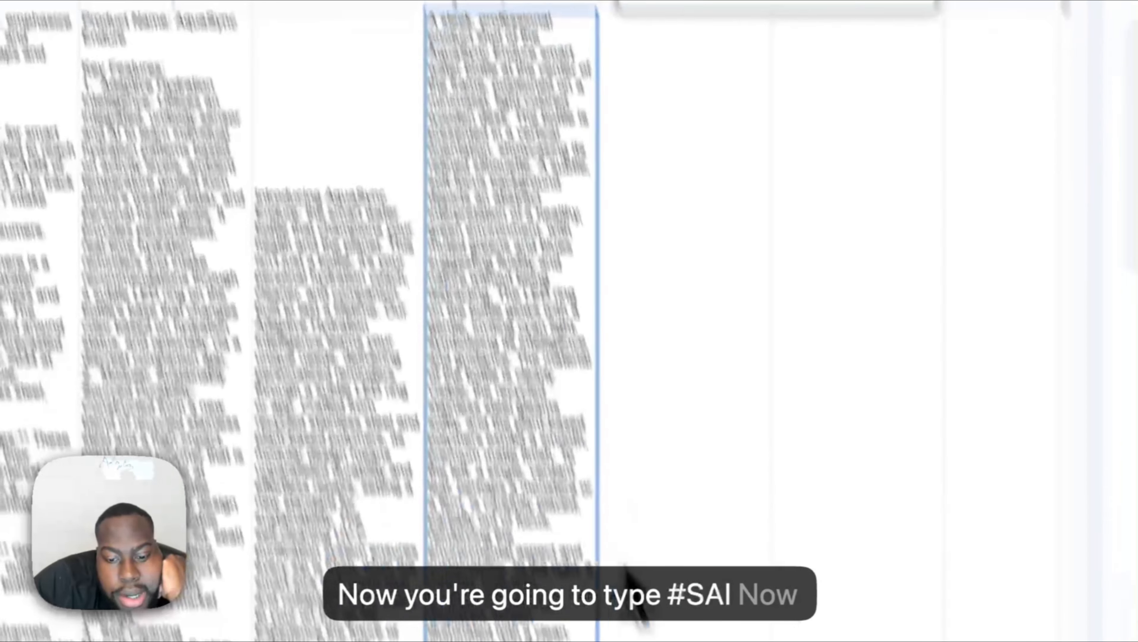
View the generated Water bottles image and video through the links in F2 and H2.
left_click(620, 499)
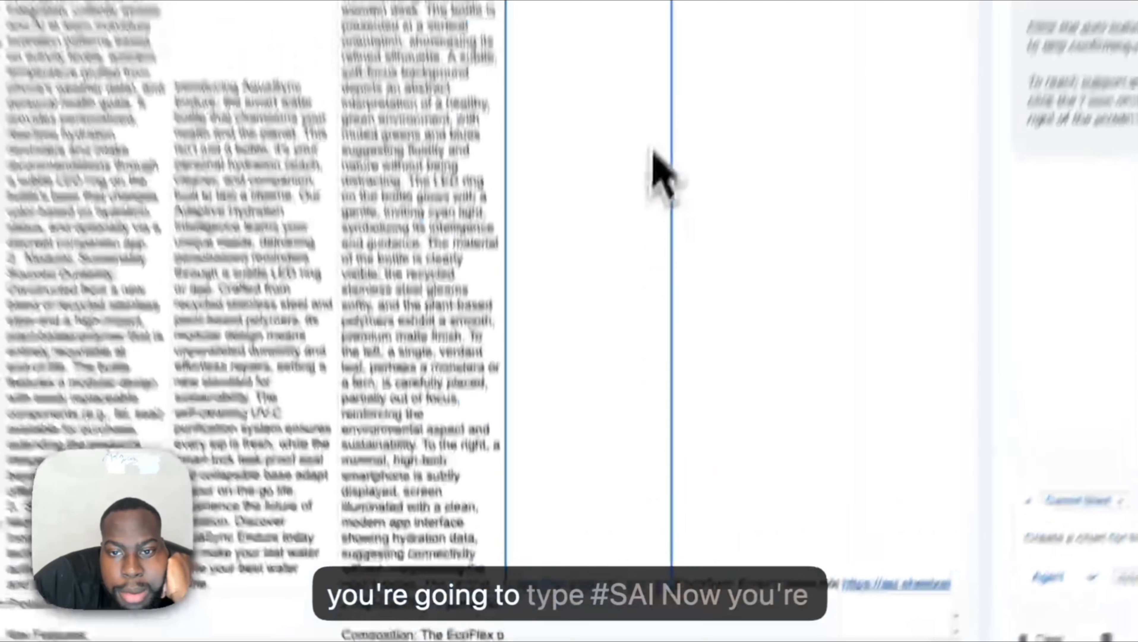
left_click(664, 124)
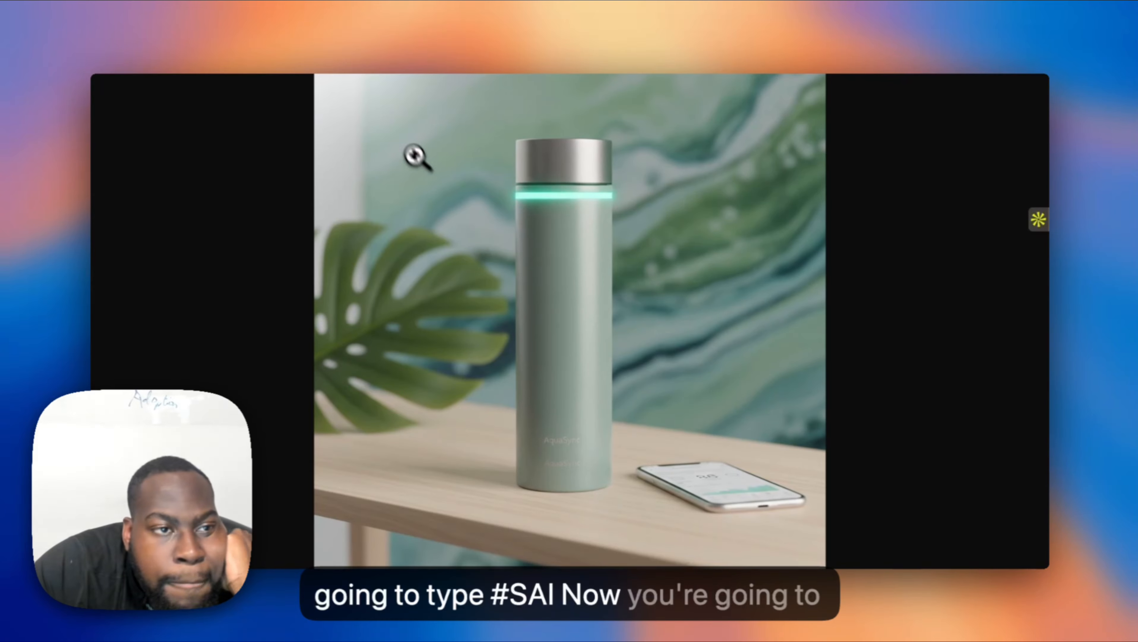
left_click(174, 47)
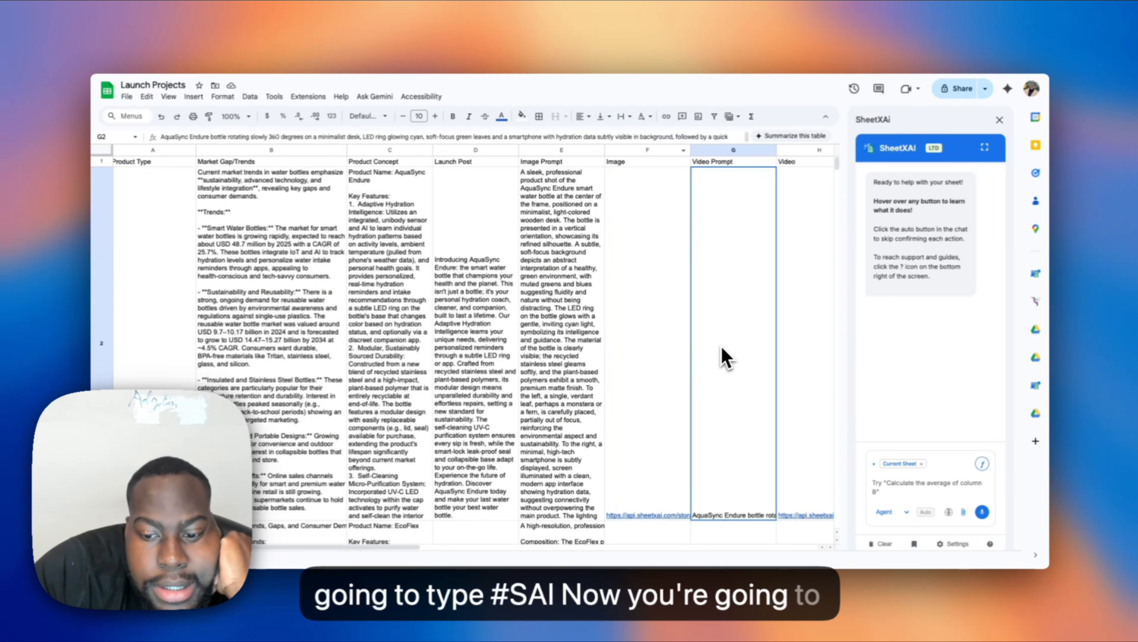
scroll(724, 358, "right", 3)
left_click(732, 463)
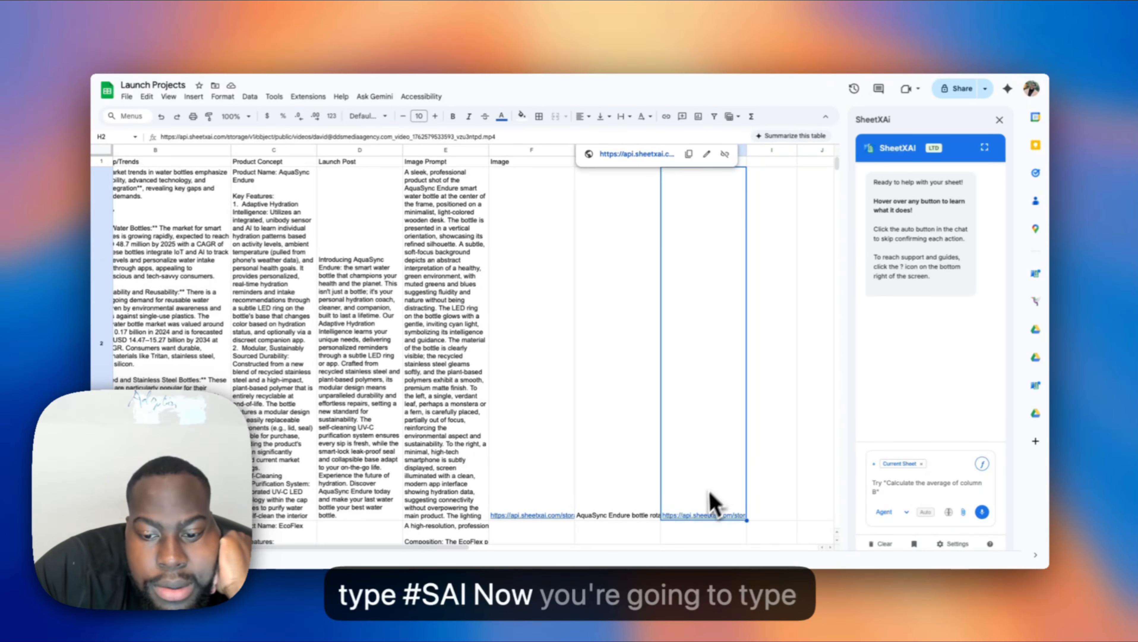
left_click(636, 155)
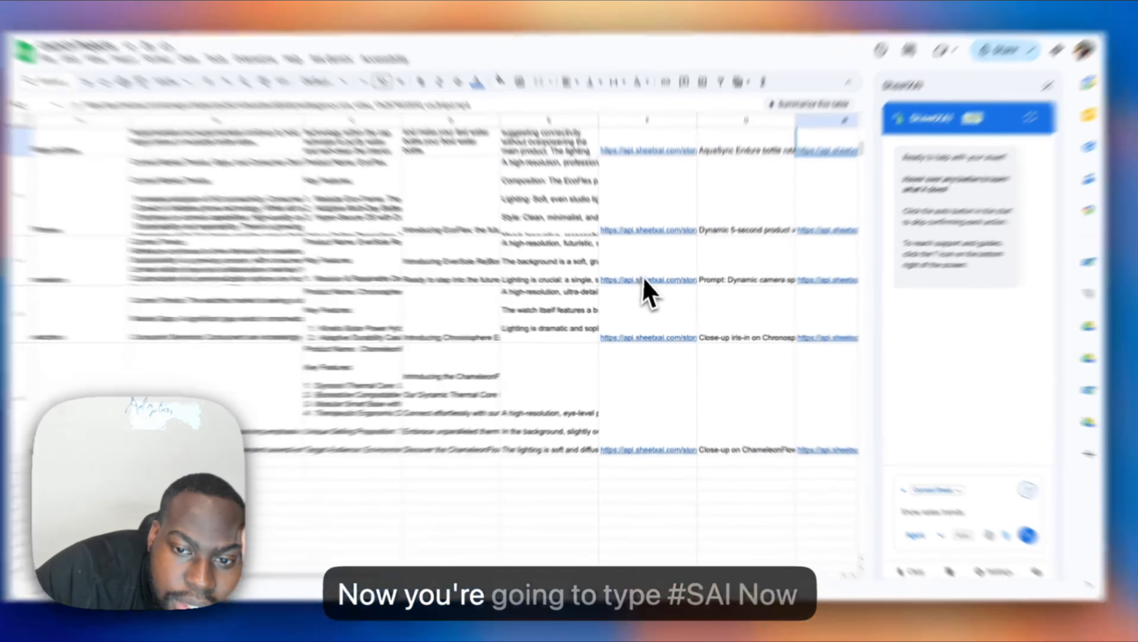
View the generated sneakers image and video through the links in F4 and H4.
left_click(649, 287)
left_click(666, 307)
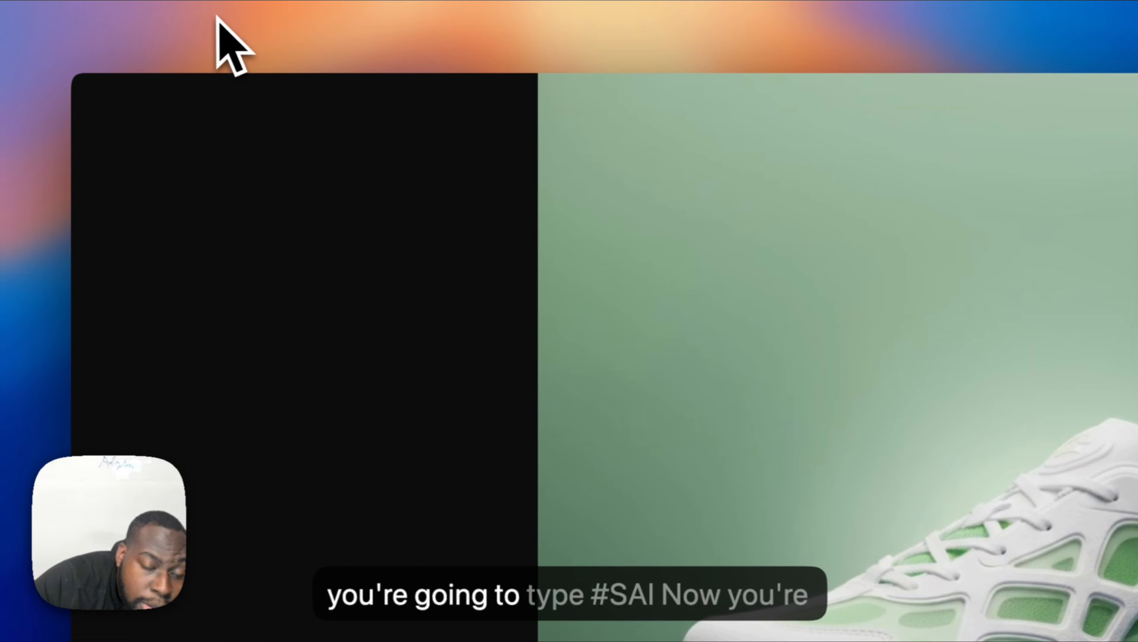
left_click(216, 16)
scroll(782, 364, "right", 5)
left_click(543, 373)
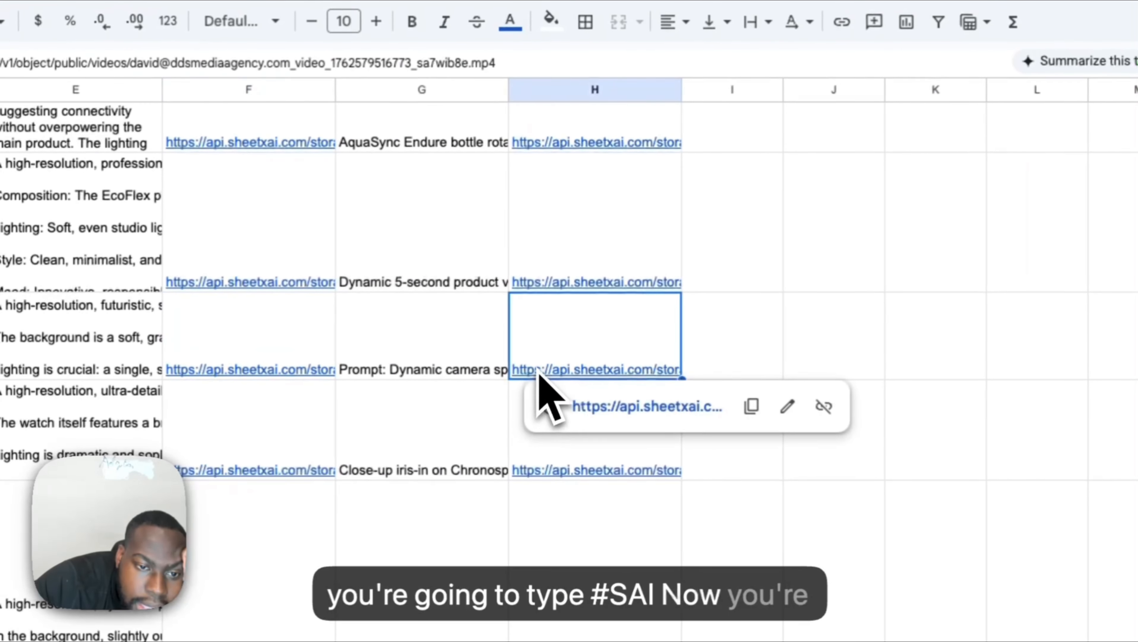
left_click(647, 408)
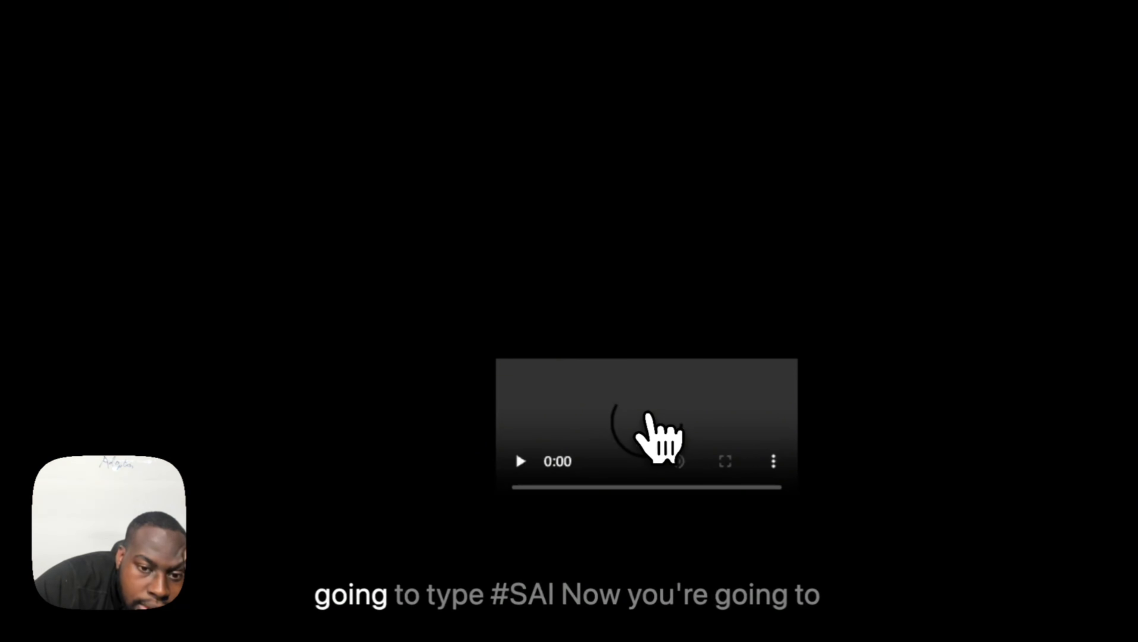